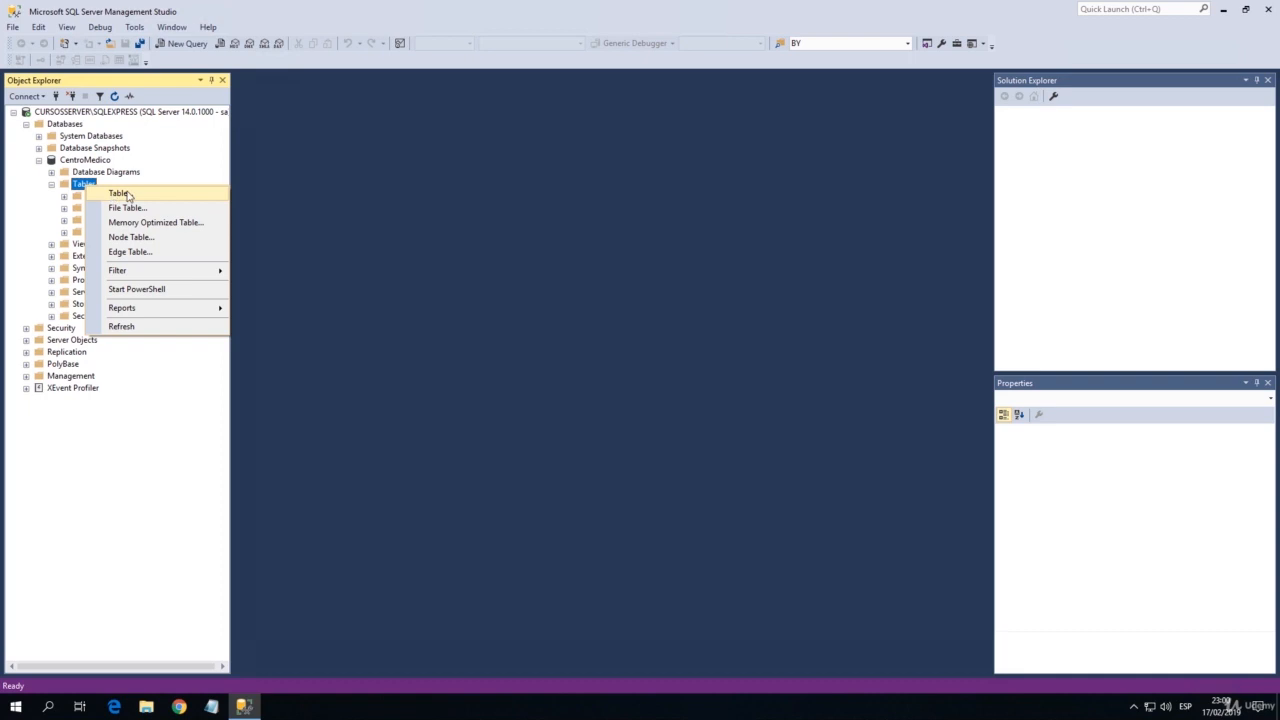
Start a new table in the CentroMedico database and define its first column, idPaciente, with data type int.
{"action": "right_click", "coordinate": [75, 188]}
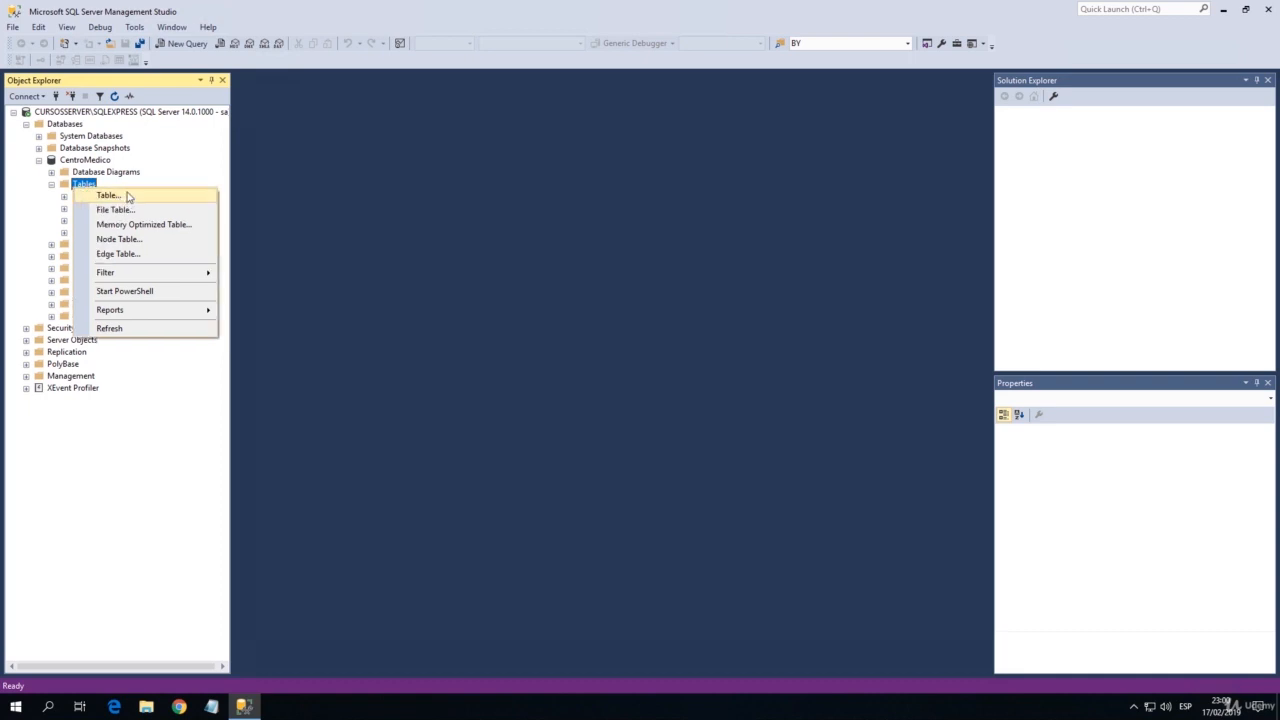
{"action": "left_click", "coordinate": [128, 196]}
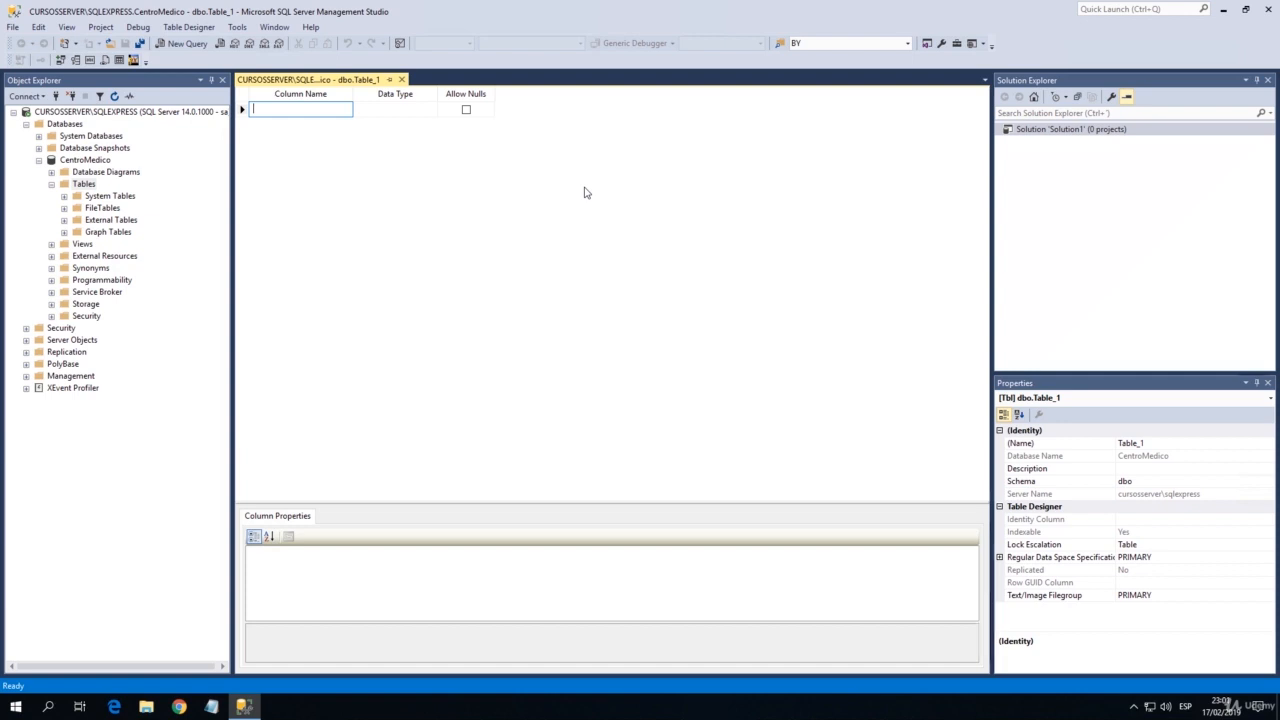
{"action": "type", "text": "id"}
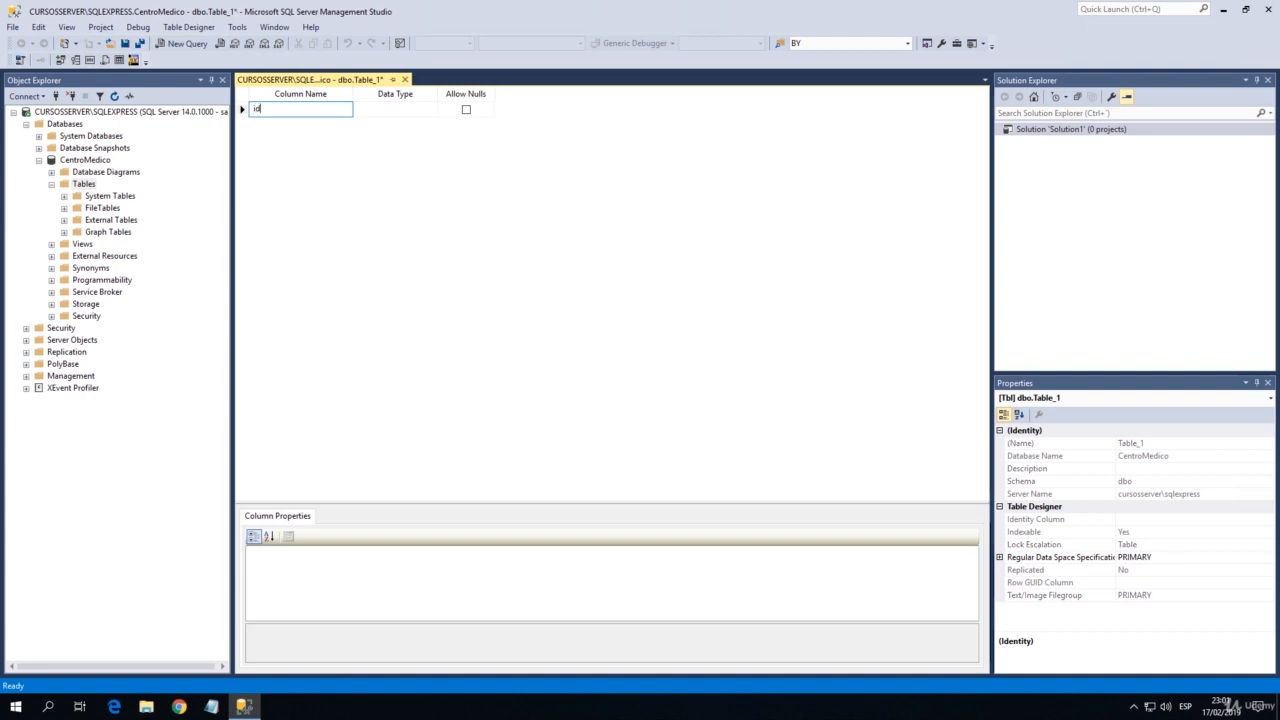
{"action": "type", "text": "Paciente"}
{"action": "left_click_drag", "start_coordinate": [261, 108], "coordinate": [291, 108]}
{"action": "left_click", "coordinate": [287, 108]}
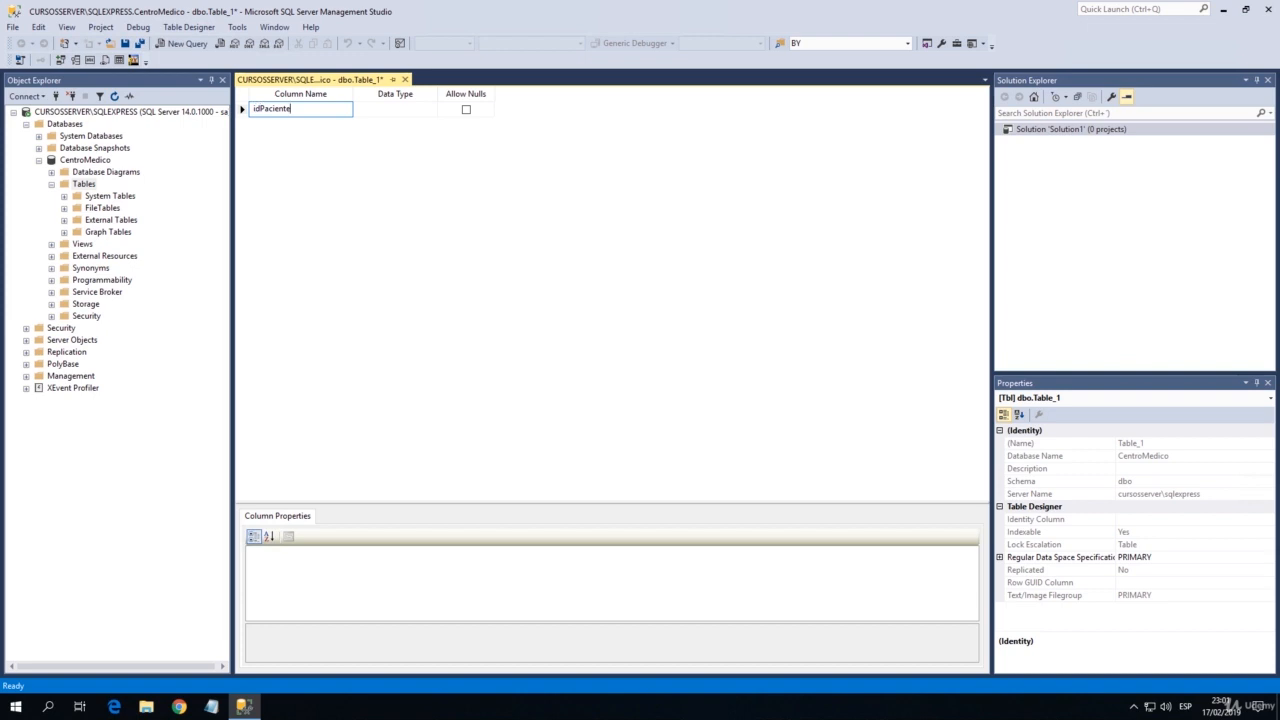
{"action": "key", "text": "Tab"}
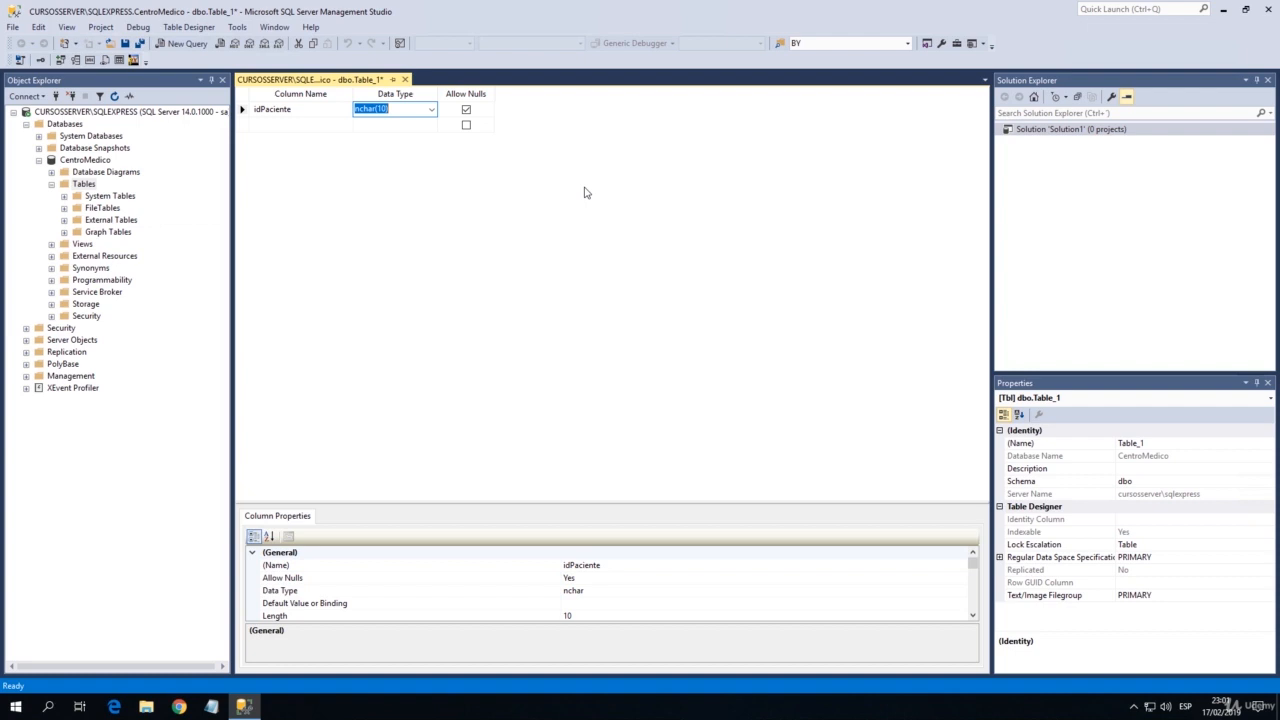
{"action": "type", "text": "int"}
{"action": "key", "text": "Tab"}
{"action": "key", "text": "Tab"}
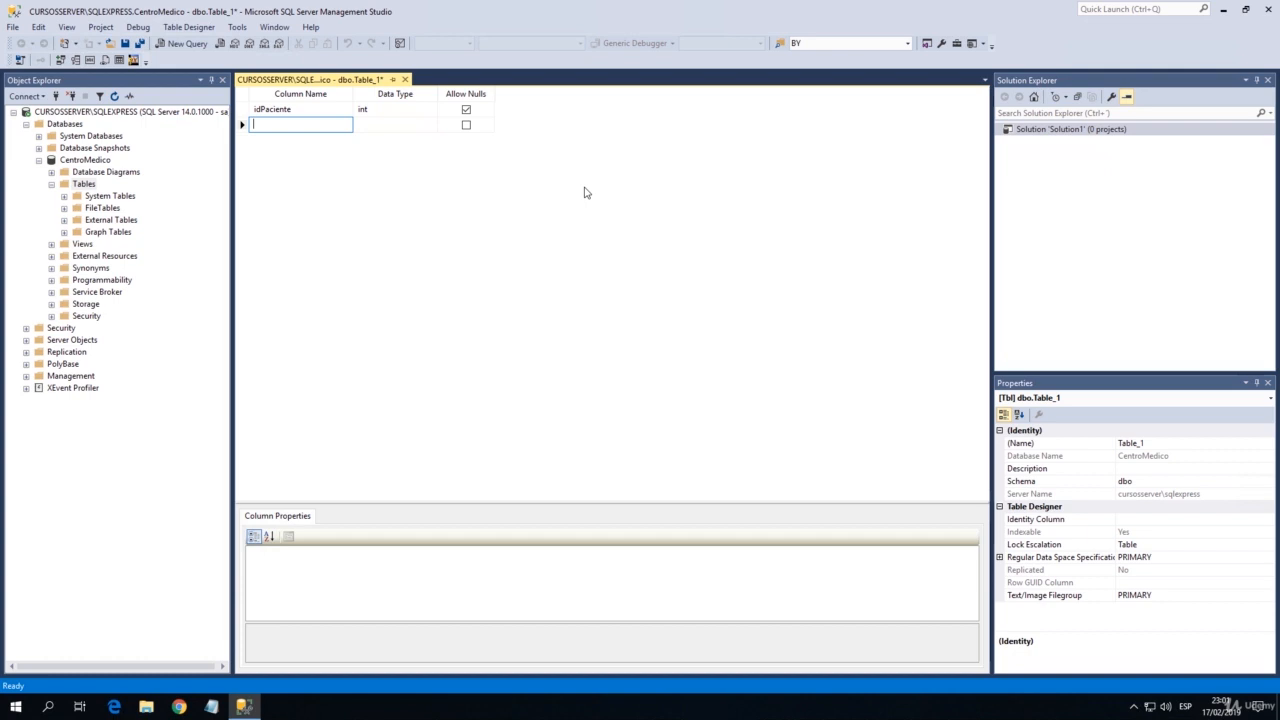
Add a column named nombre with data type varchar(50) below idPaciente.
{"action": "type", "text": "nombre"}
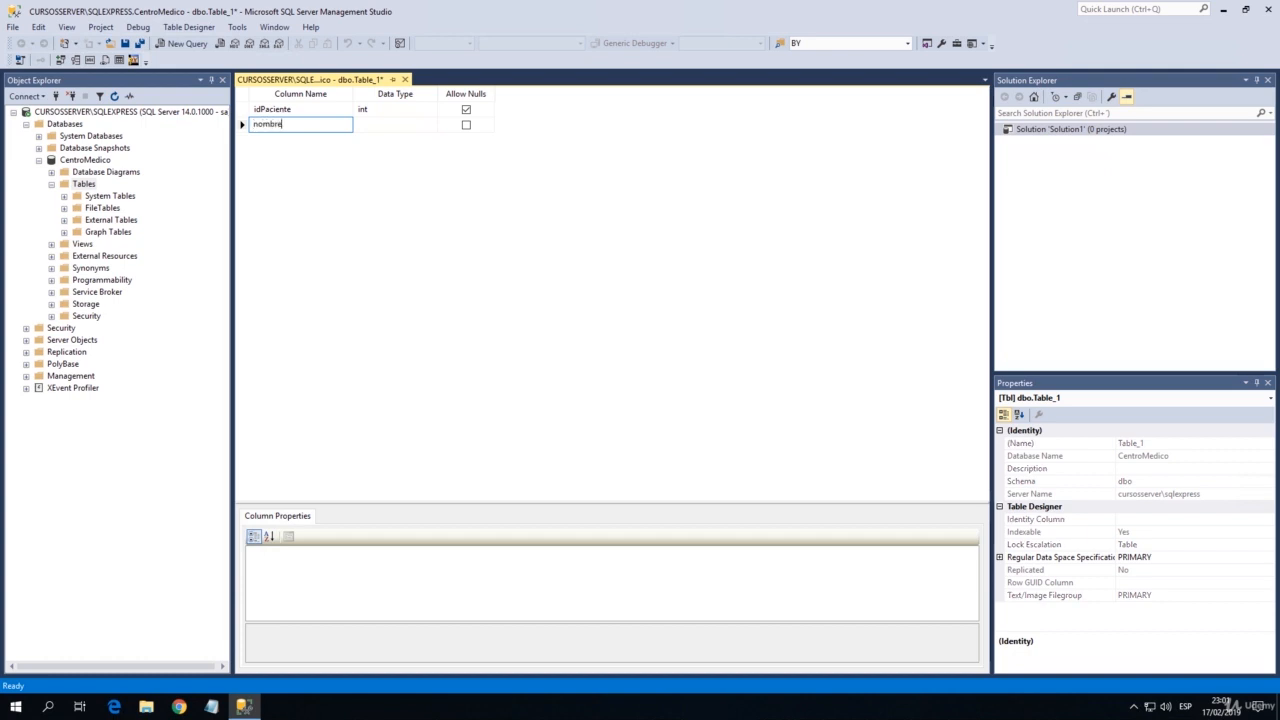
{"action": "key", "text": "Tab"}
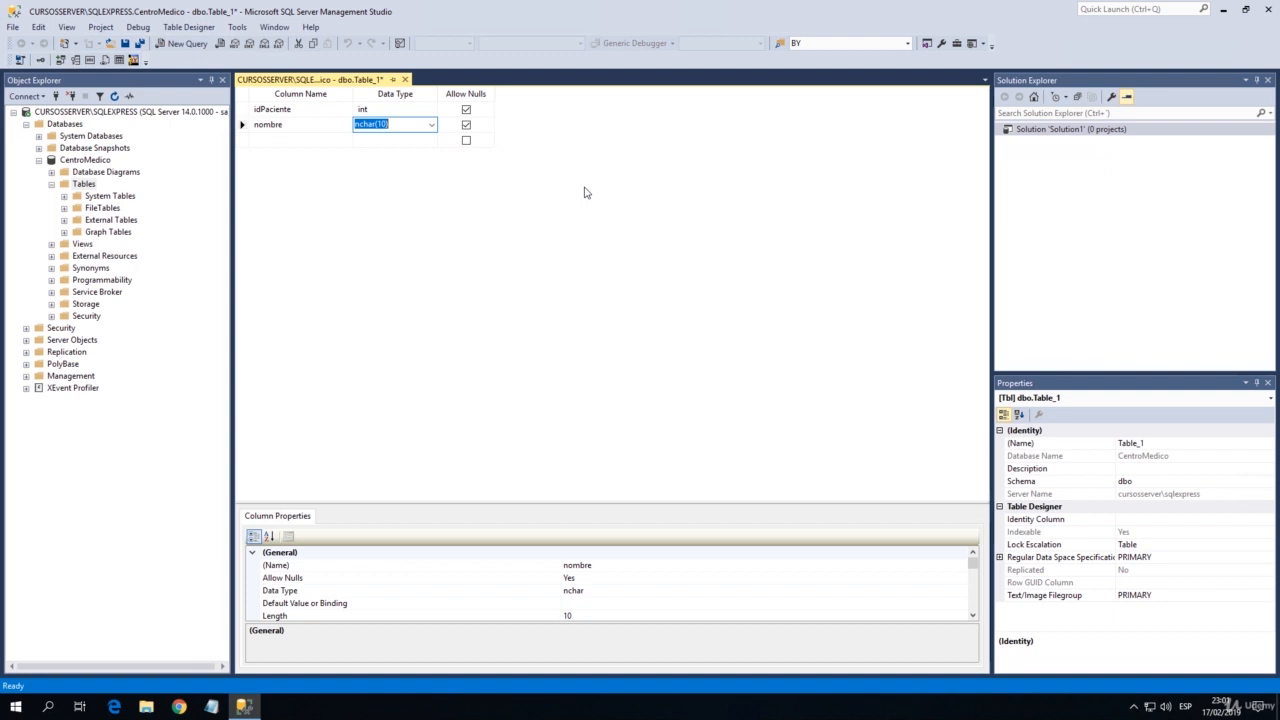
{"action": "type", "text": "v"}
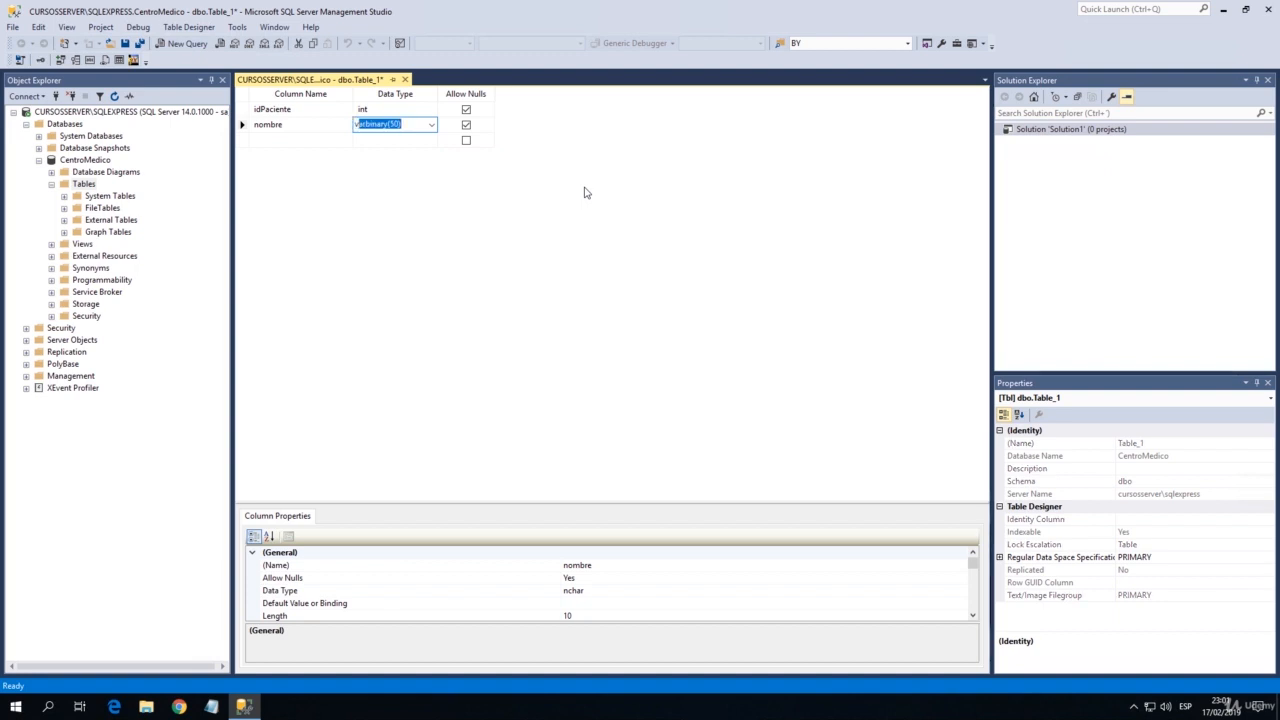
{"action": "type", "text": "archar(50"}
{"action": "key", "text": "Return"}
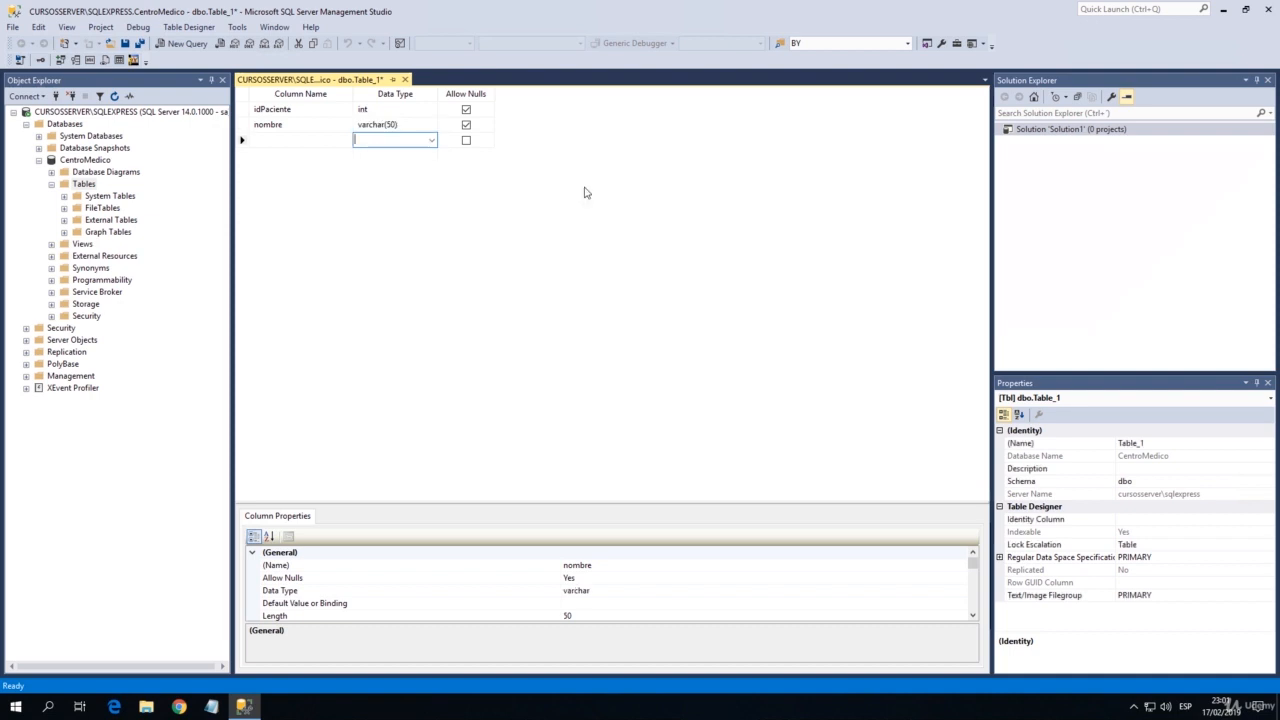
Add a column named apellido with data type varchar(50) below nombre.
{"action": "key", "text": "Left"}
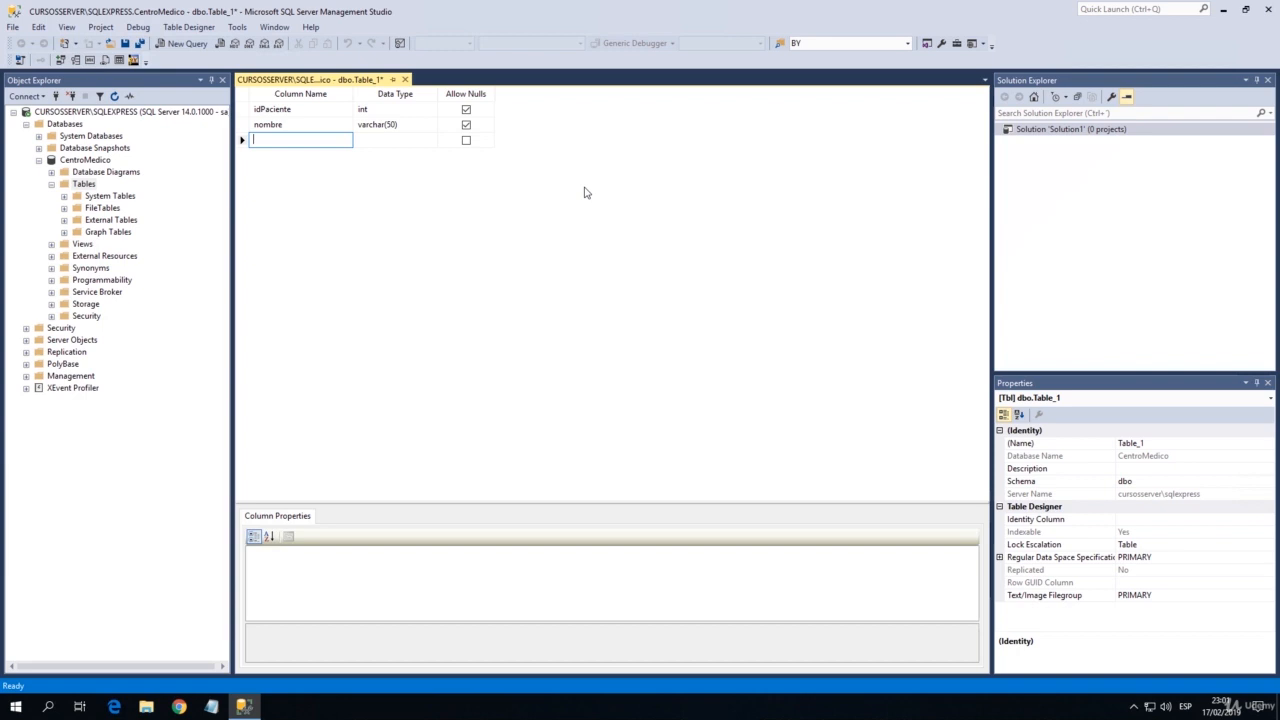
{"action": "type", "text": "apell"}
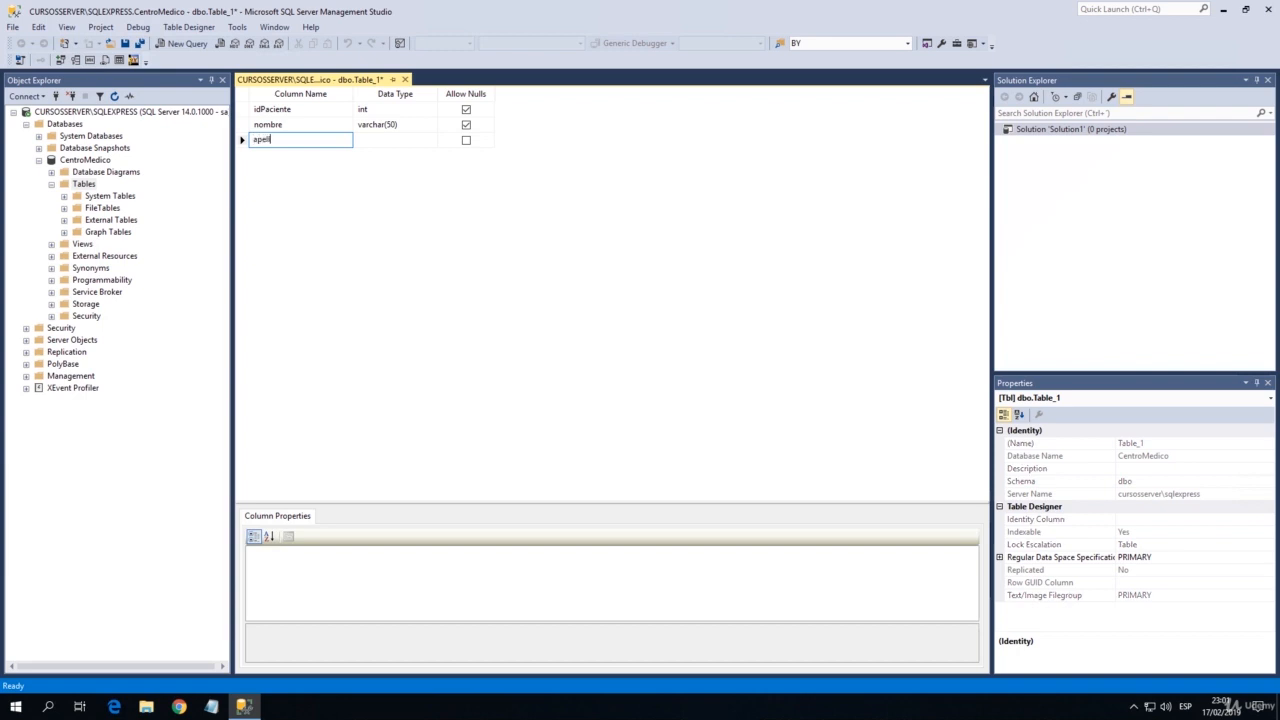
{"action": "type", "text": "ido"}
{"action": "key", "text": "Tab"}
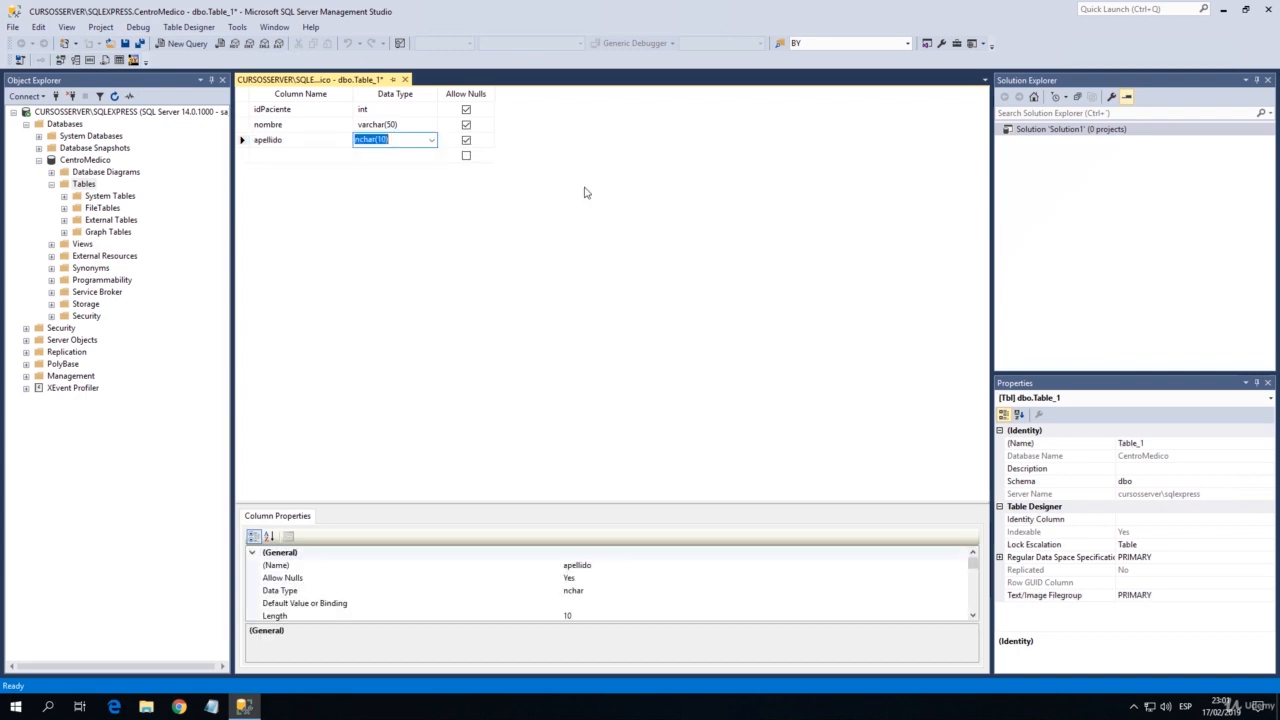
{"action": "type", "text": "varchar"}
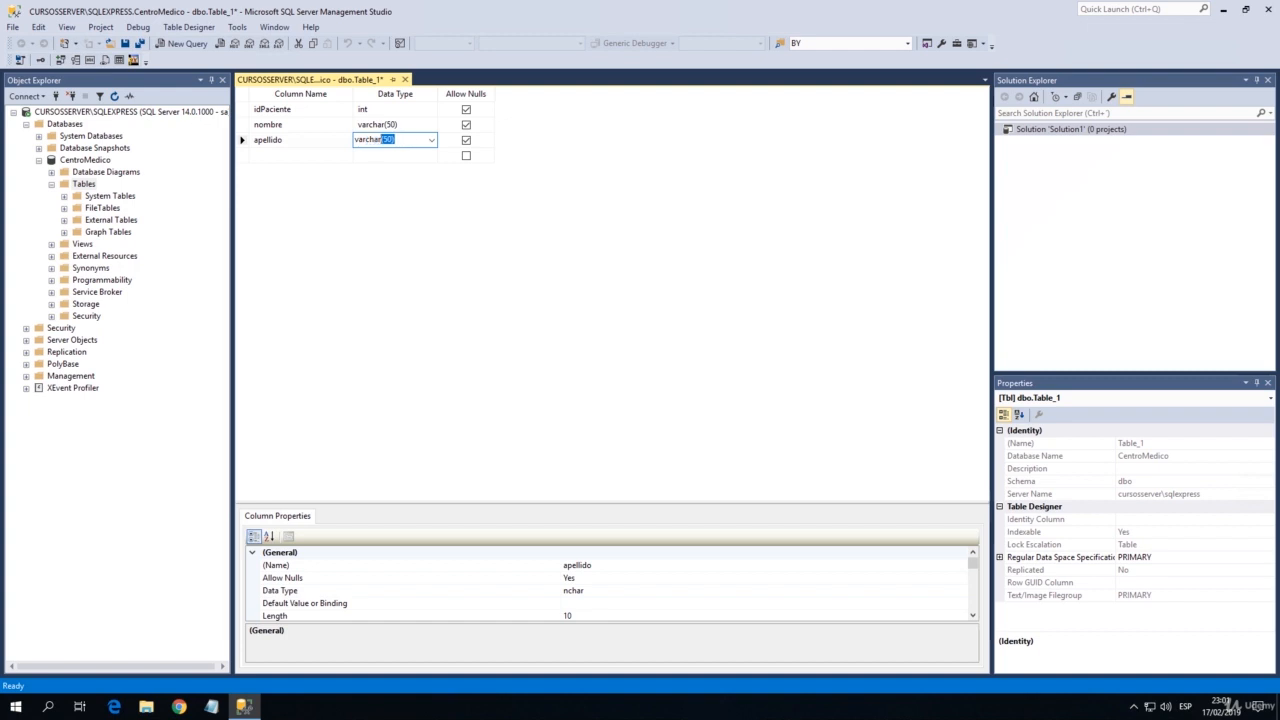
{"action": "key", "text": "Tab"}
{"action": "key", "text": "Tab"}
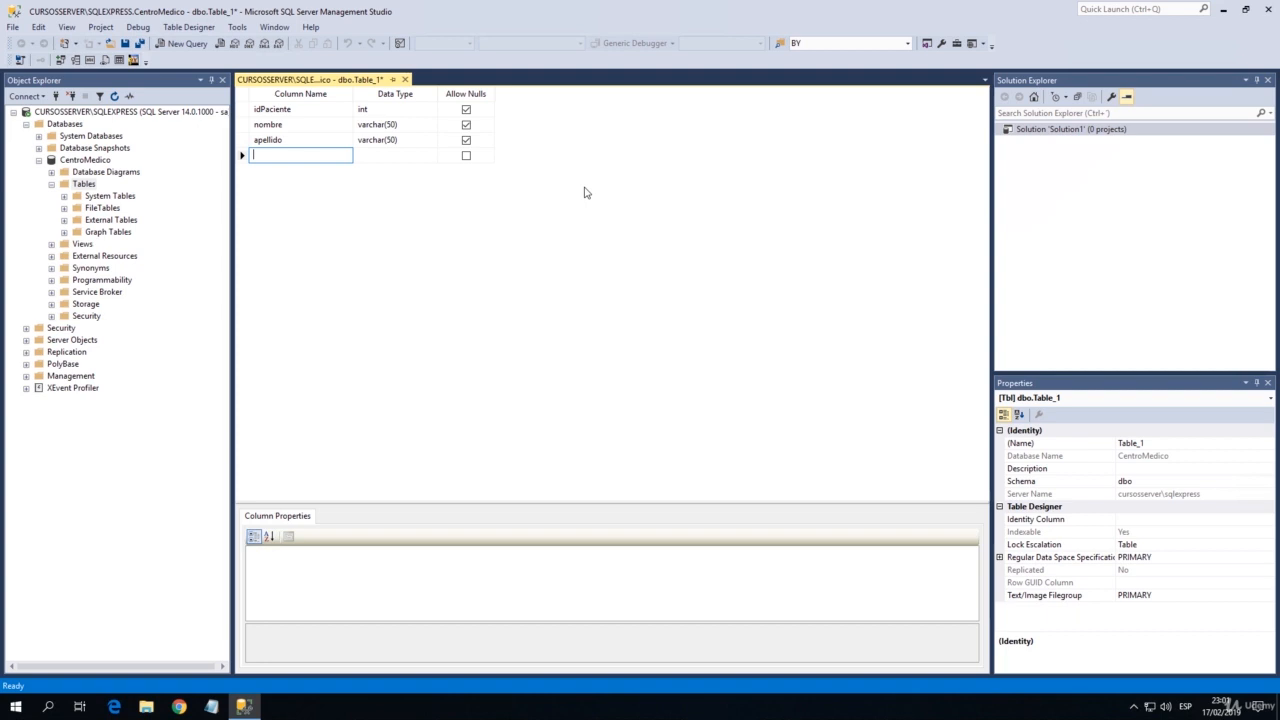
Add a column named fNacimiento with data type date below apellido.
{"action": "type", "text": "f"}
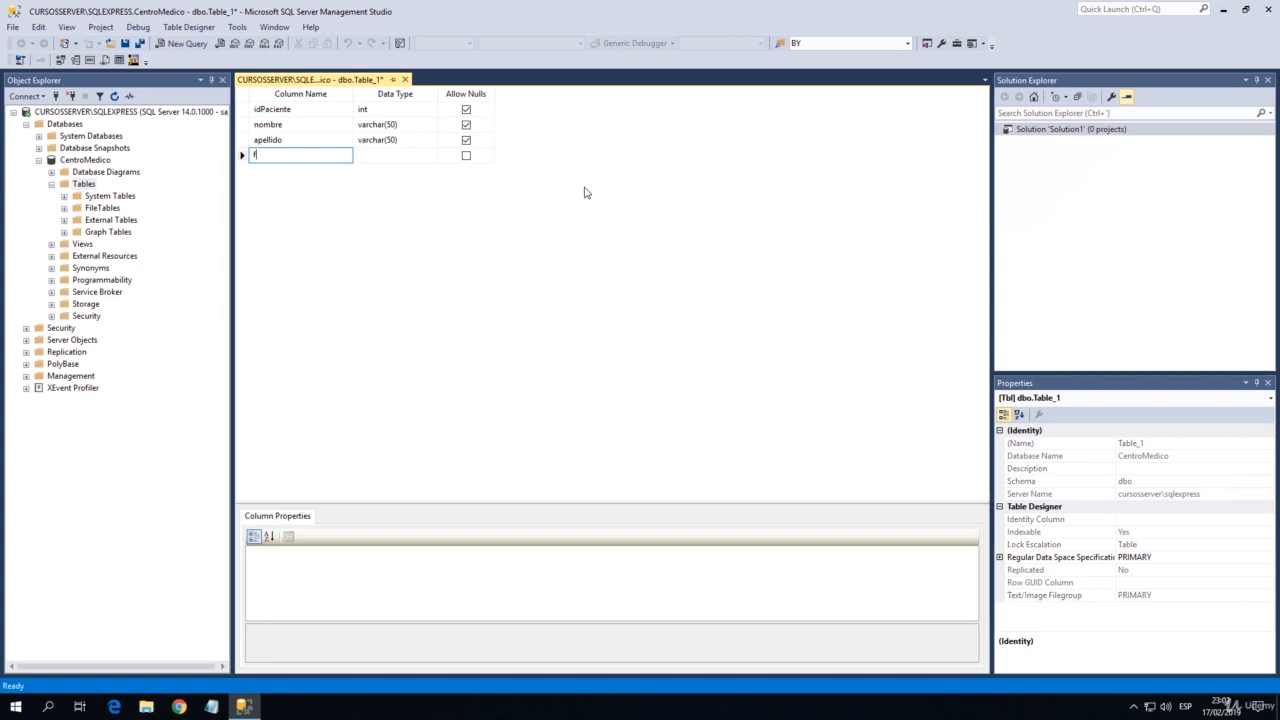
{"action": "type", "text": "Nacimiento"}
{"action": "key", "text": "Tab"}
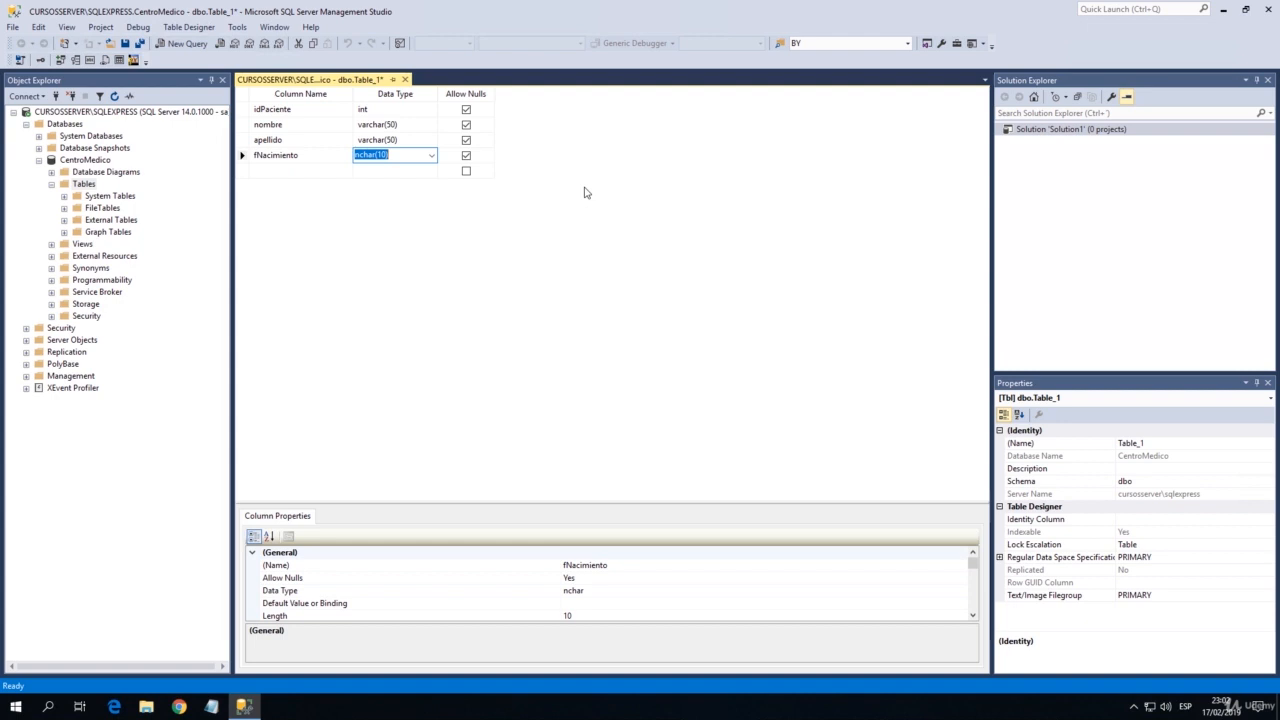
{"action": "type", "text": "date"}
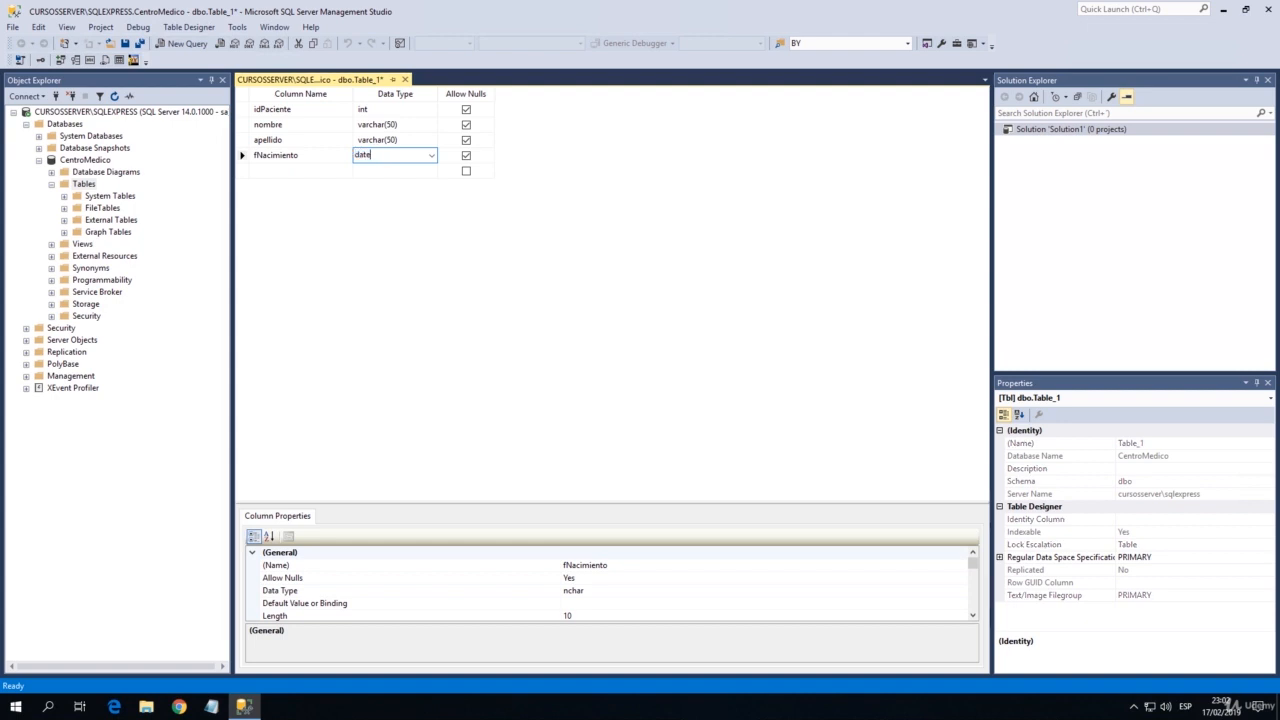
{"action": "key", "text": "Return"}
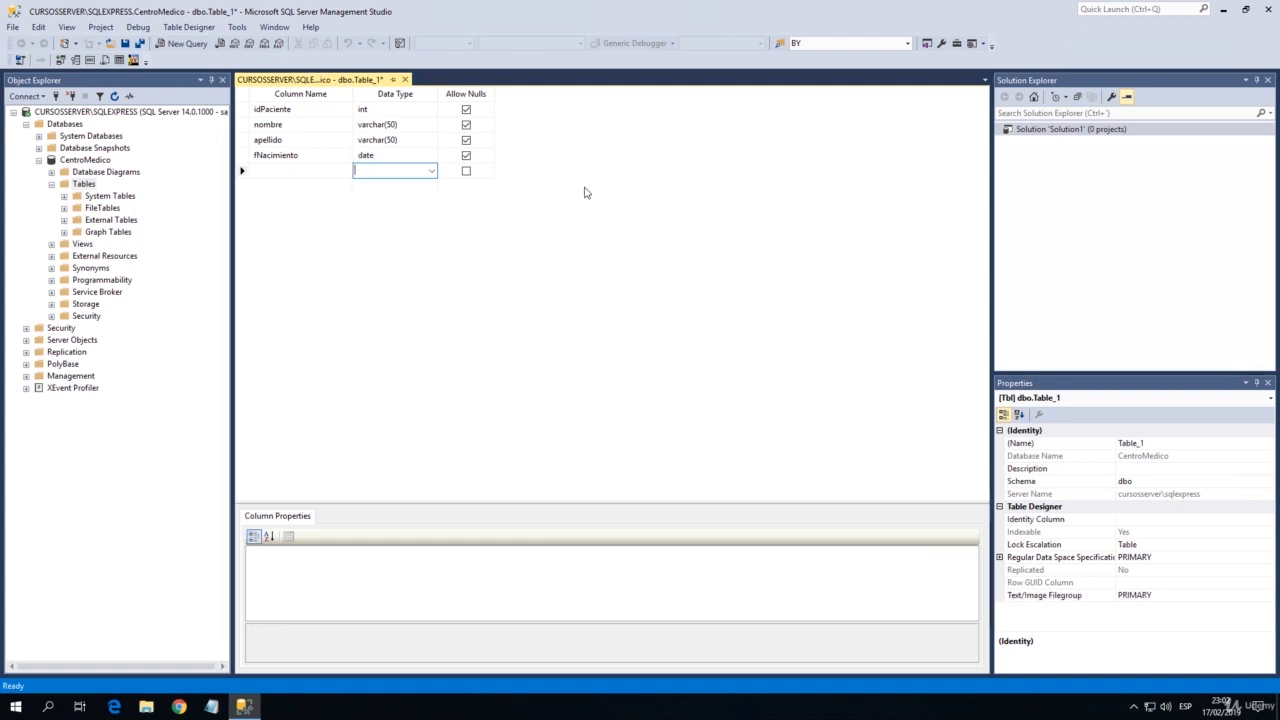
{"action": "key", "text": "shift+Tab"}
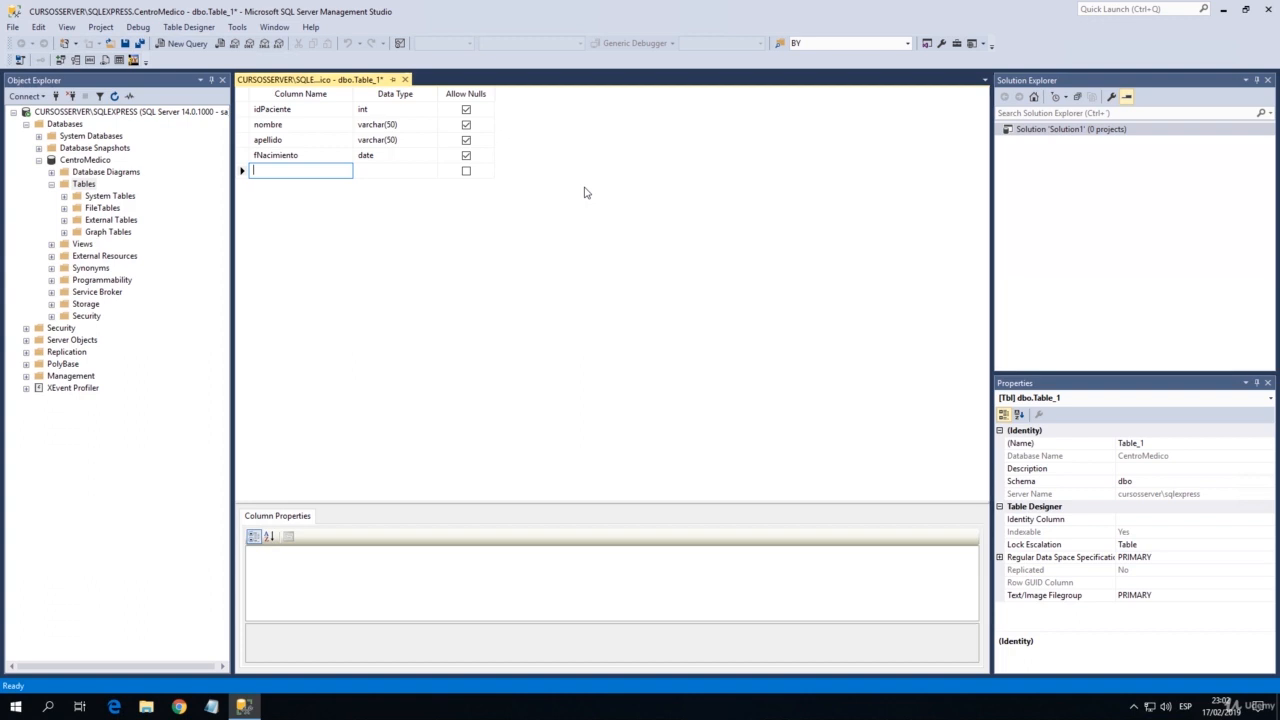
{"action": "key", "text": "Up"}
{"action": "key", "text": "Tab"}
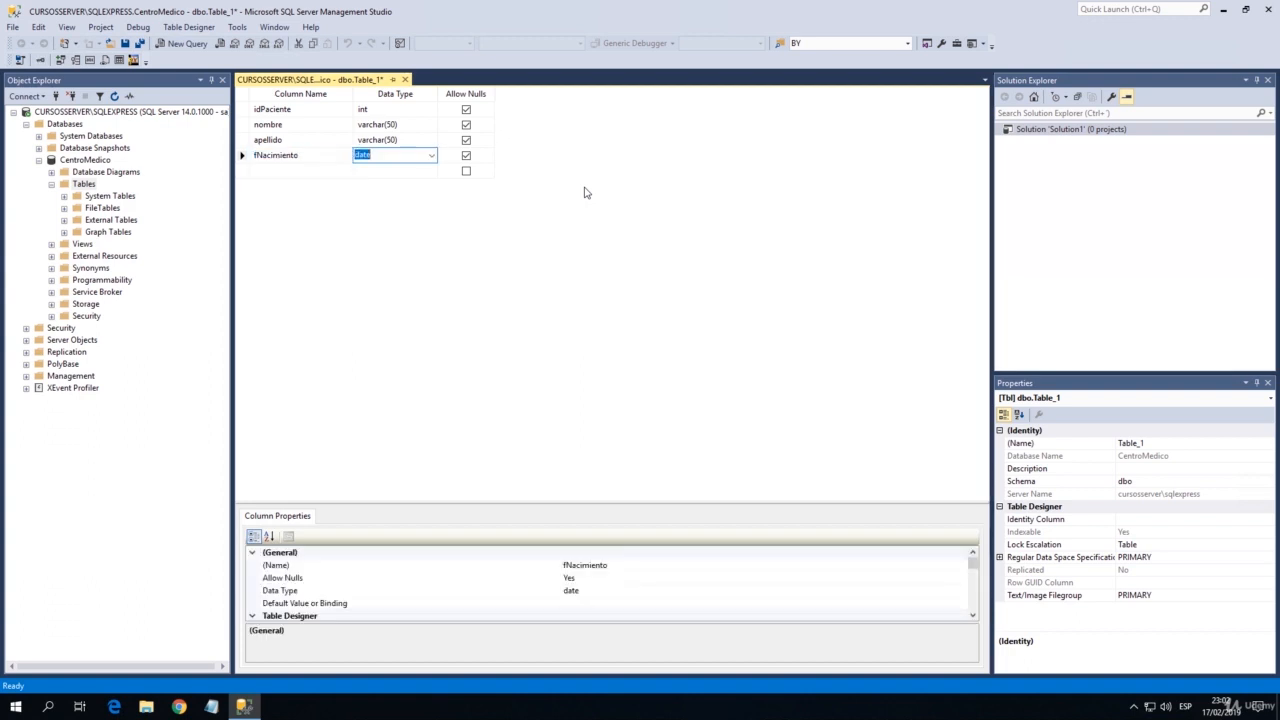
{"action": "key", "text": "Down"}
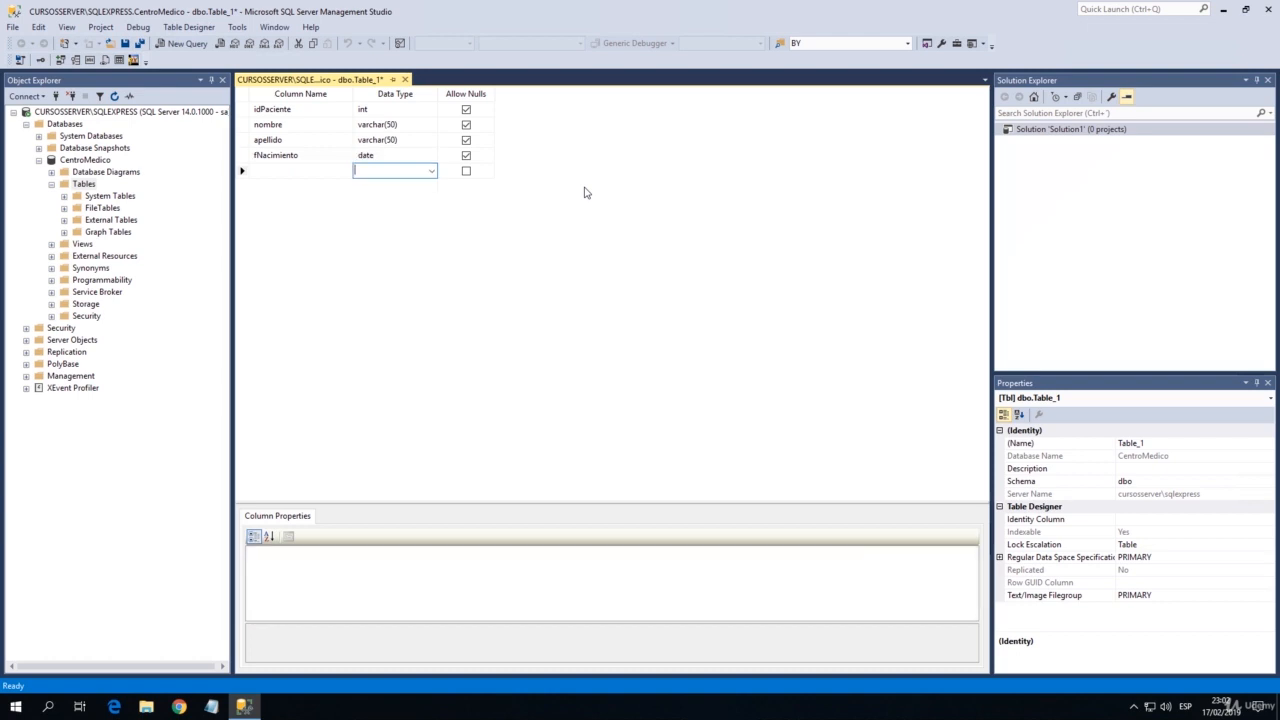
{"action": "key", "text": "Left"}
{"action": "key", "text": "Up"}
{"action": "key", "text": "Right"}
{"action": "key", "text": "Down"}
{"action": "key", "text": "Left"}
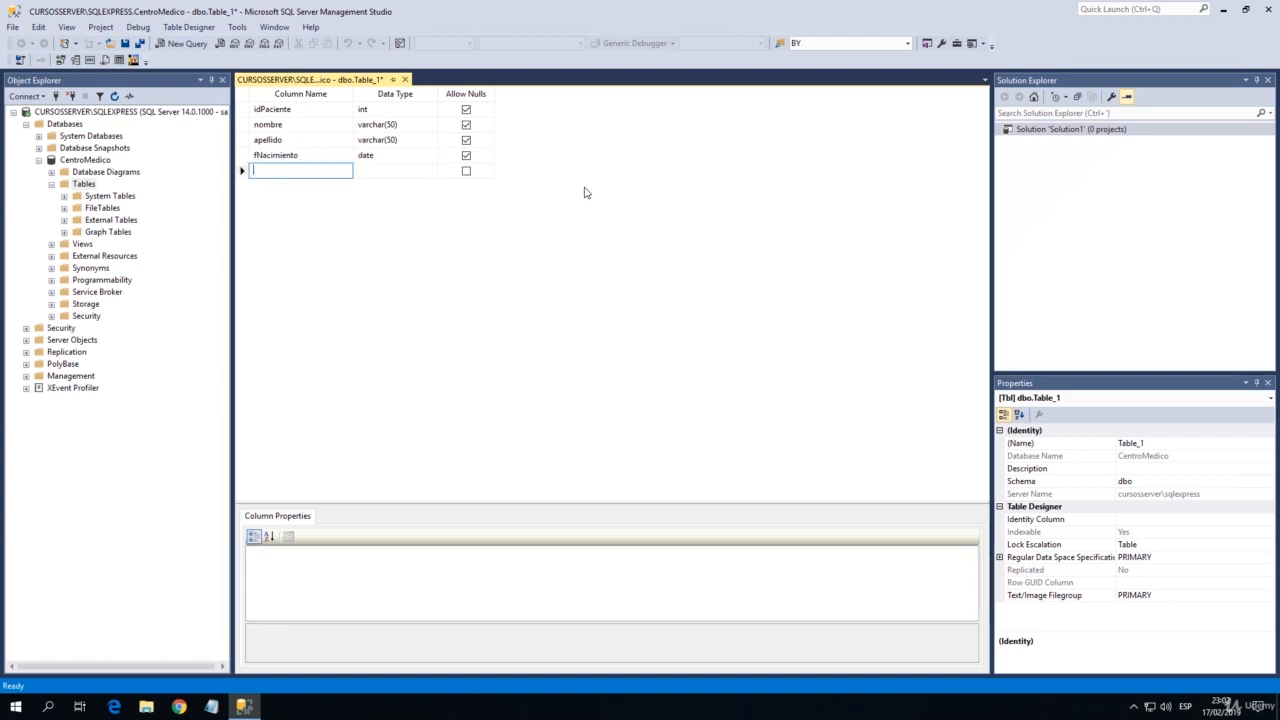
Add a column named domicilio with data type varchar(50) below fNacimiento.
{"action": "type", "text": "domicilio"}
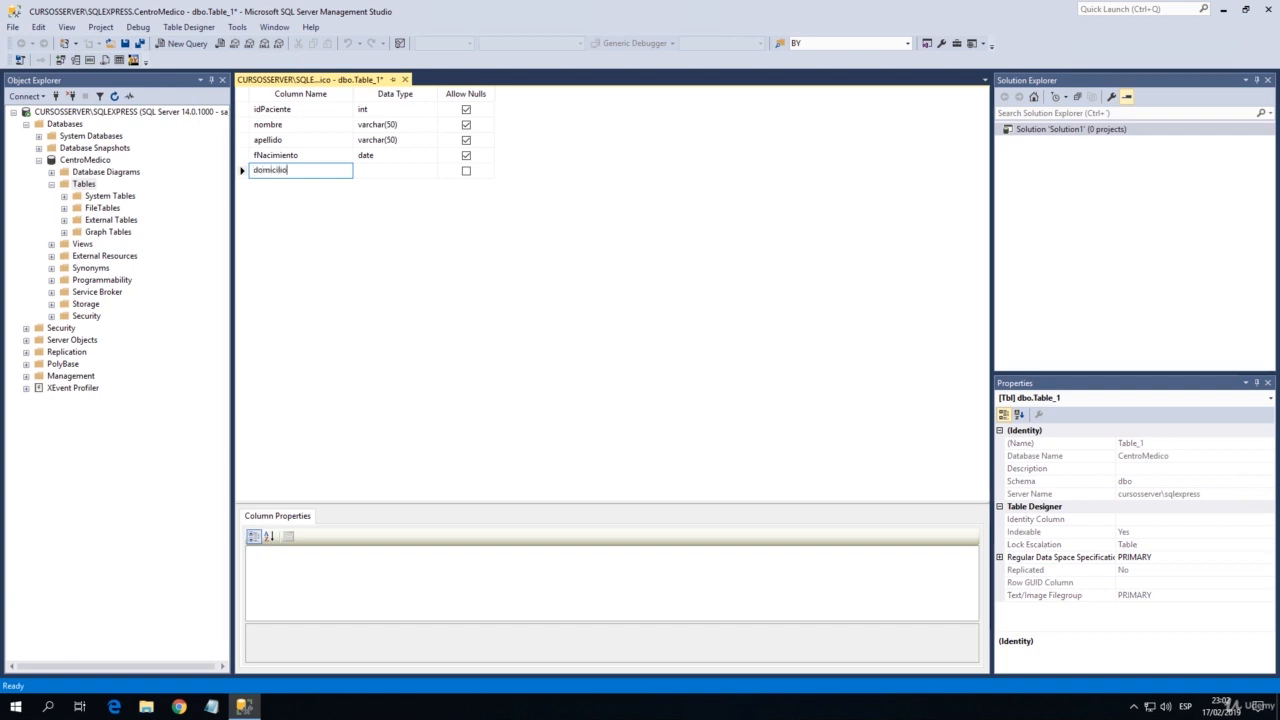
{"action": "key", "text": "Tab"}
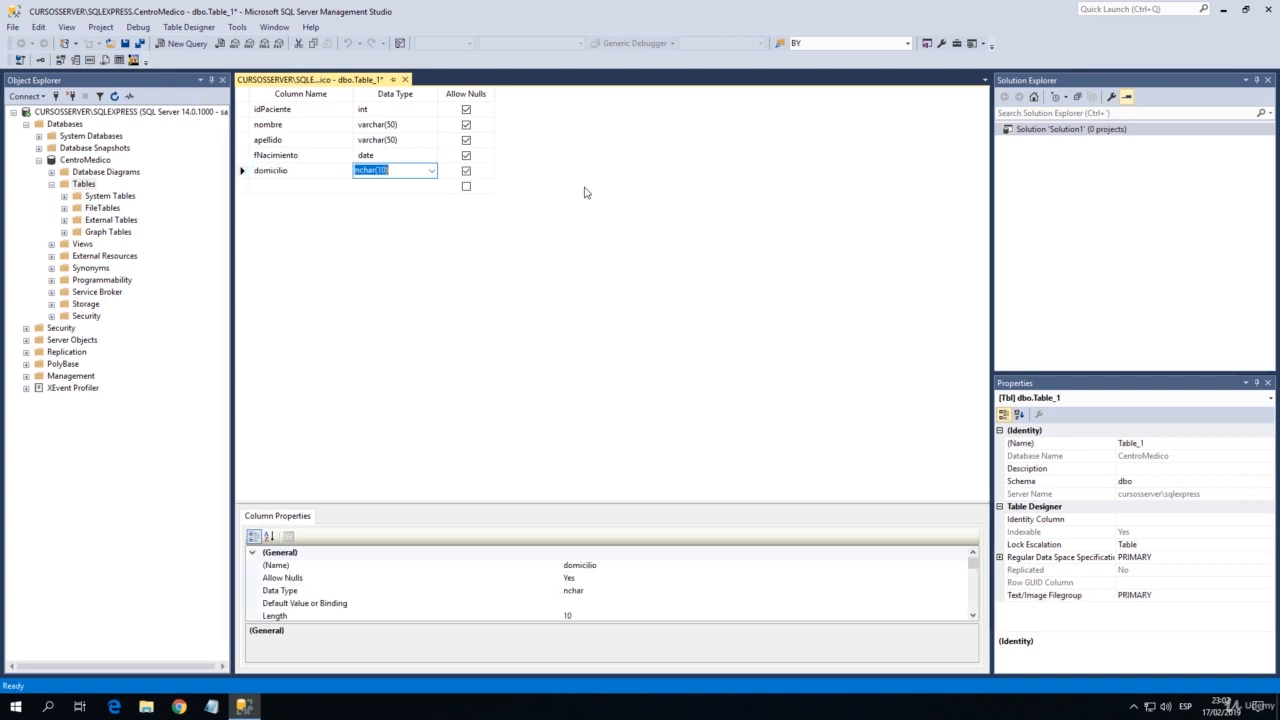
{"action": "type", "text": "varch"}
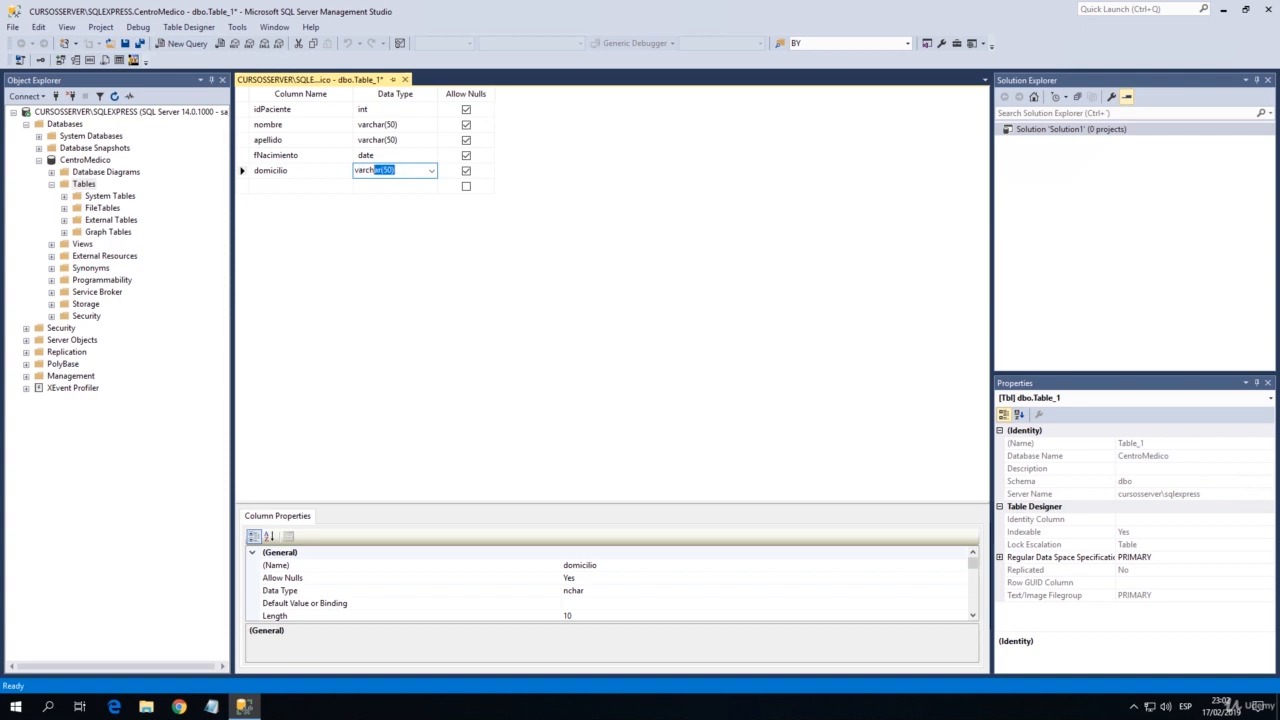
{"action": "type", "text": "ar(50)"}
{"action": "key", "text": "Return"}
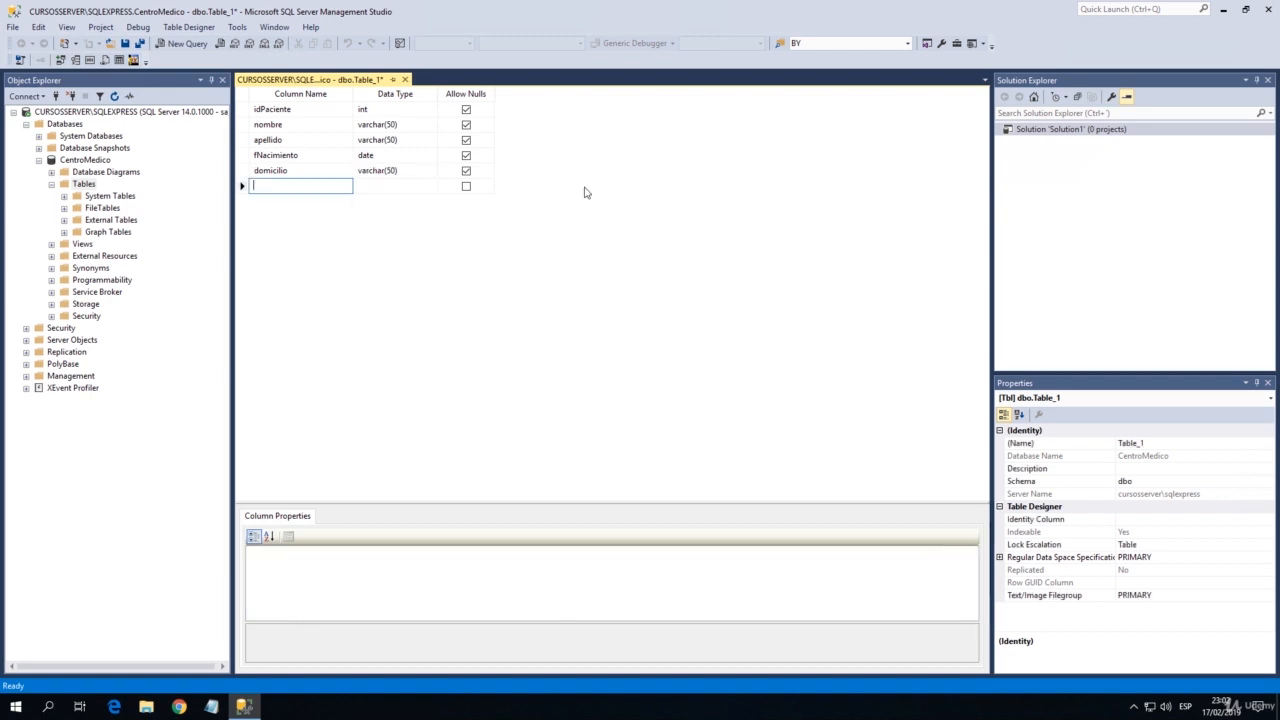
Add a column named idPais with data type char(3) below domicilio.
{"action": "type", "text": "id"}
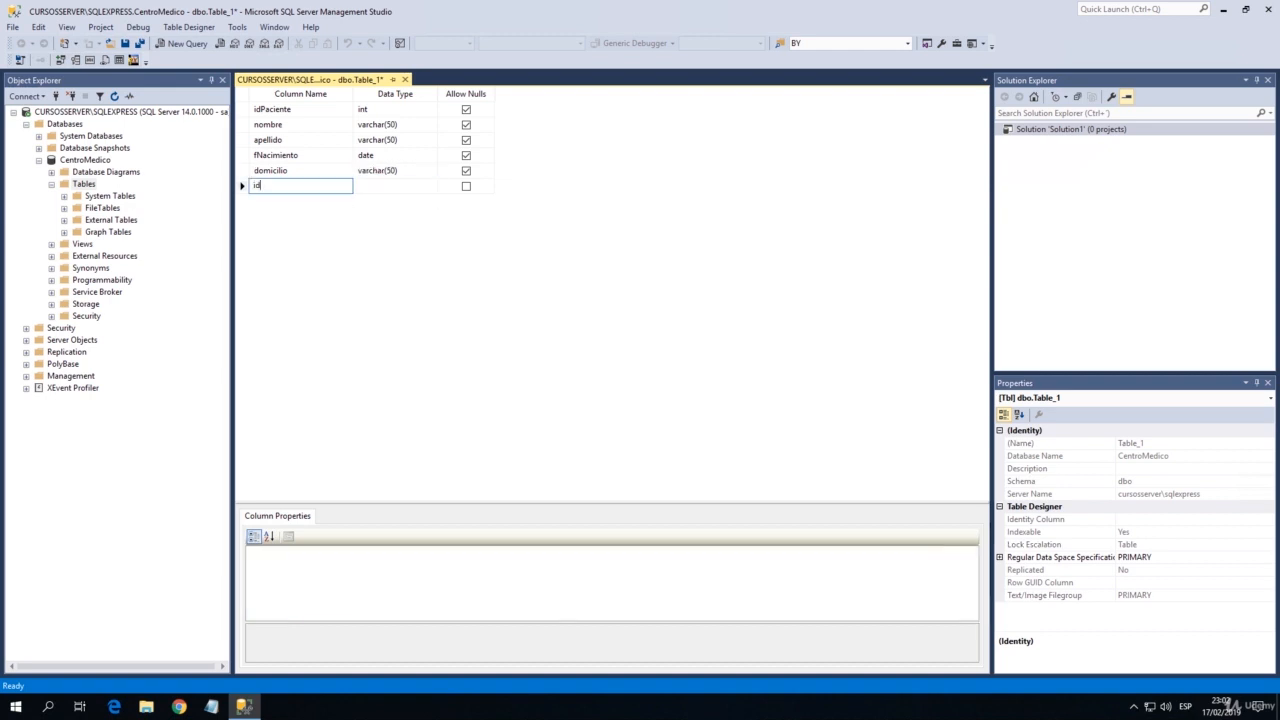
{"action": "type", "text": "Pais"}
{"action": "key", "text": "Tab"}
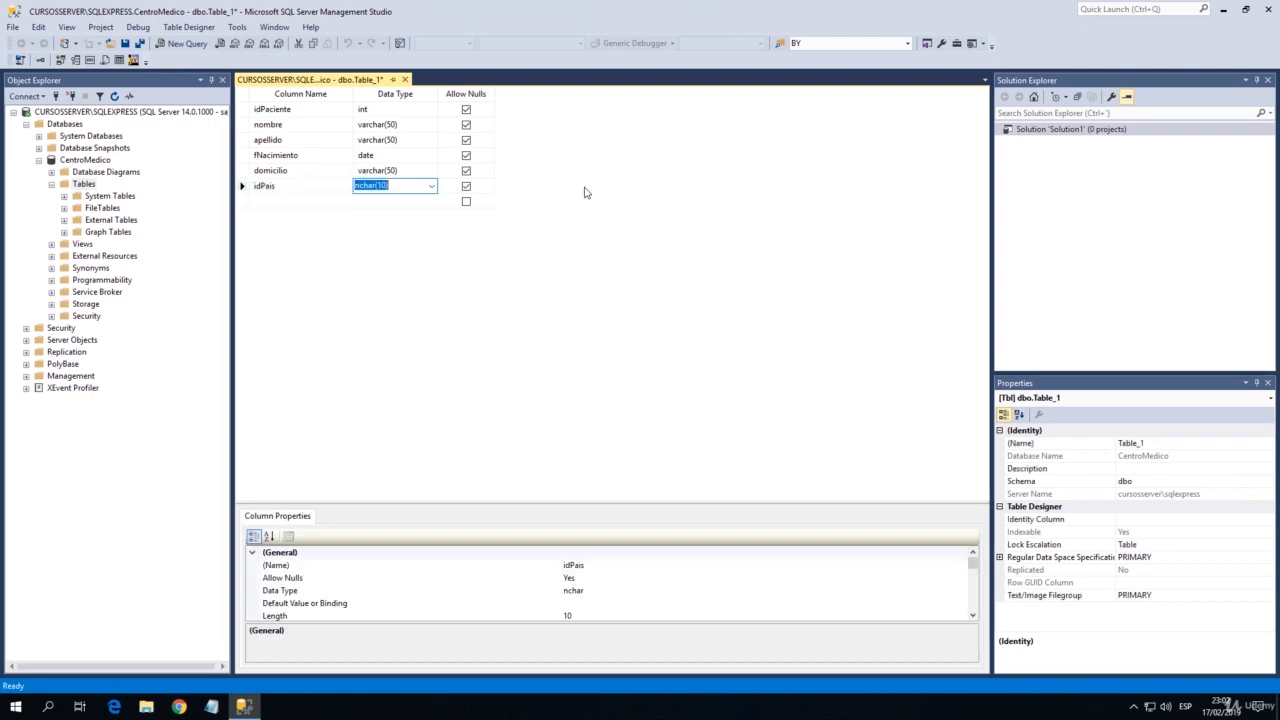
{"action": "type", "text": "char"}
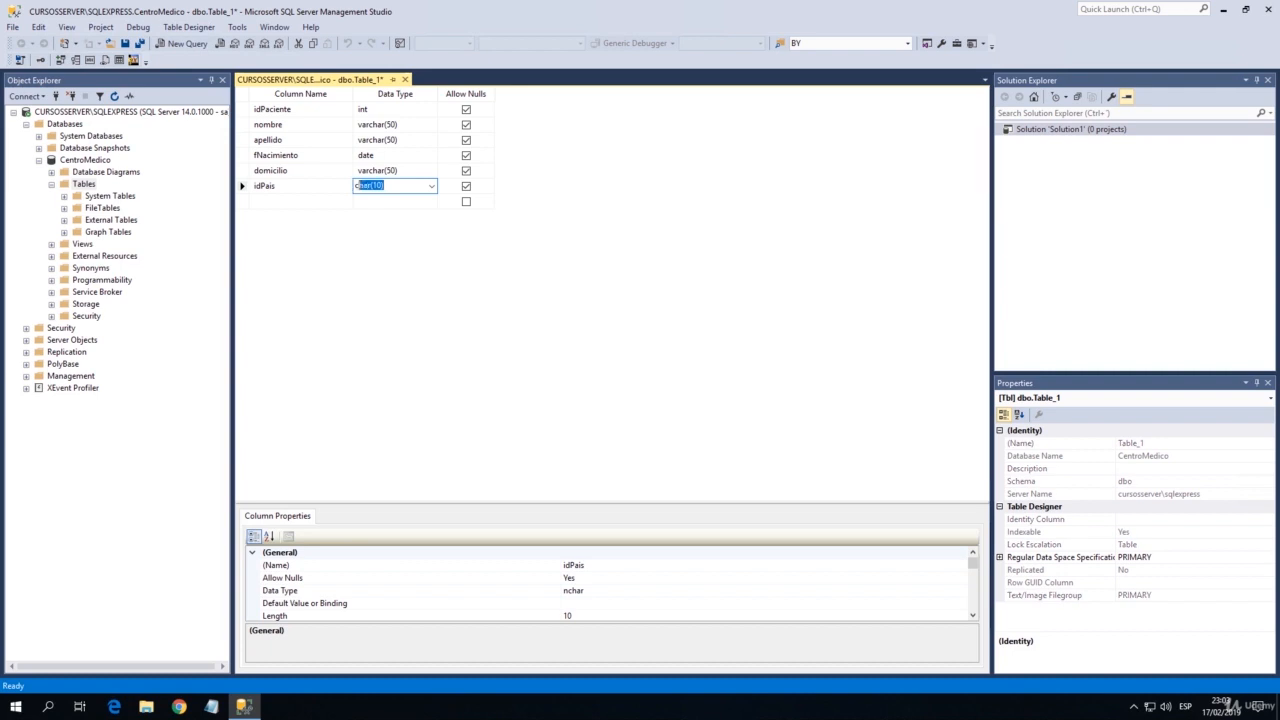
{"action": "type", "text": "(3)"}
{"action": "key", "text": "Down"}
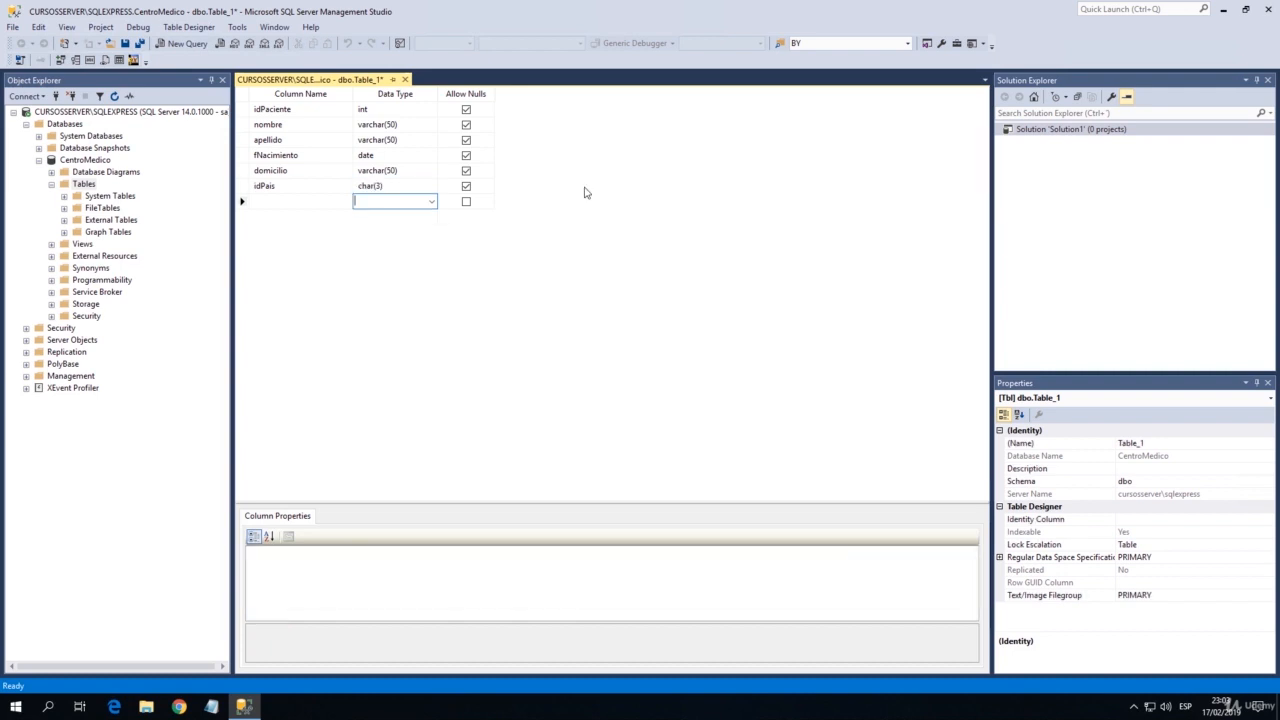
Add a column named telefono with data type varchar(20) below idPais.
{"action": "key", "text": "shift+Tab"}
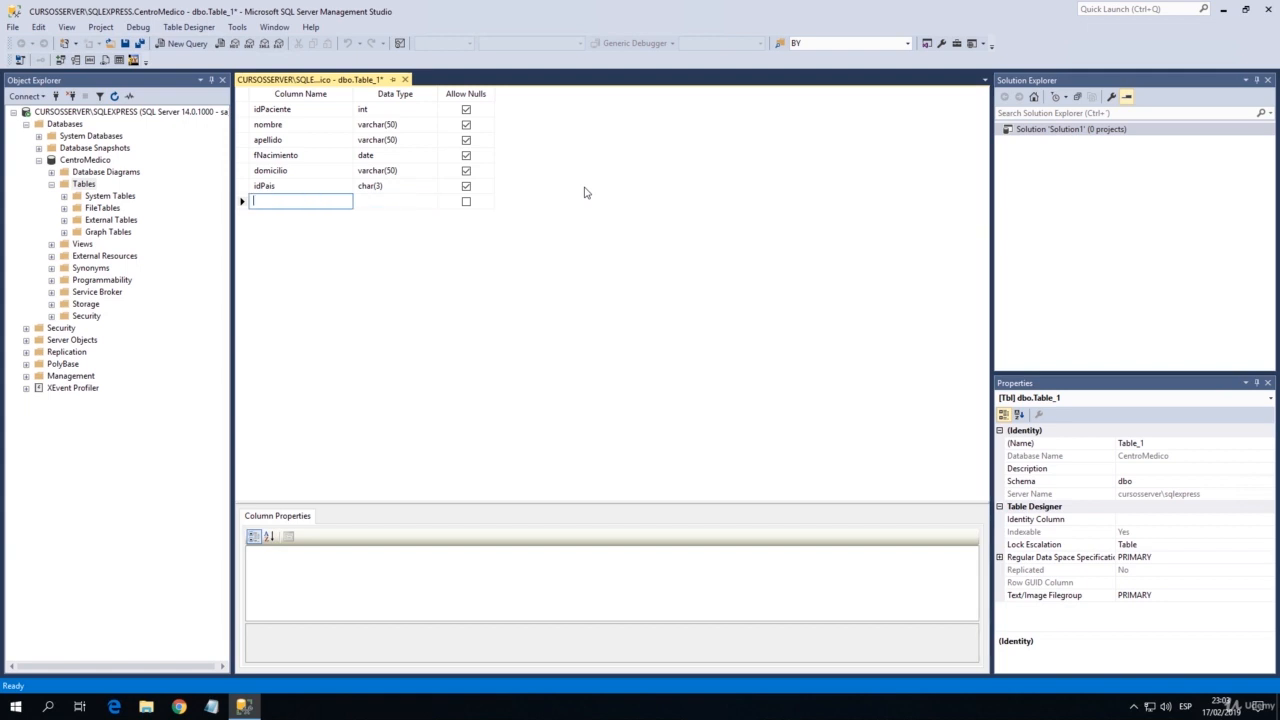
{"action": "type", "text": "telefono"}
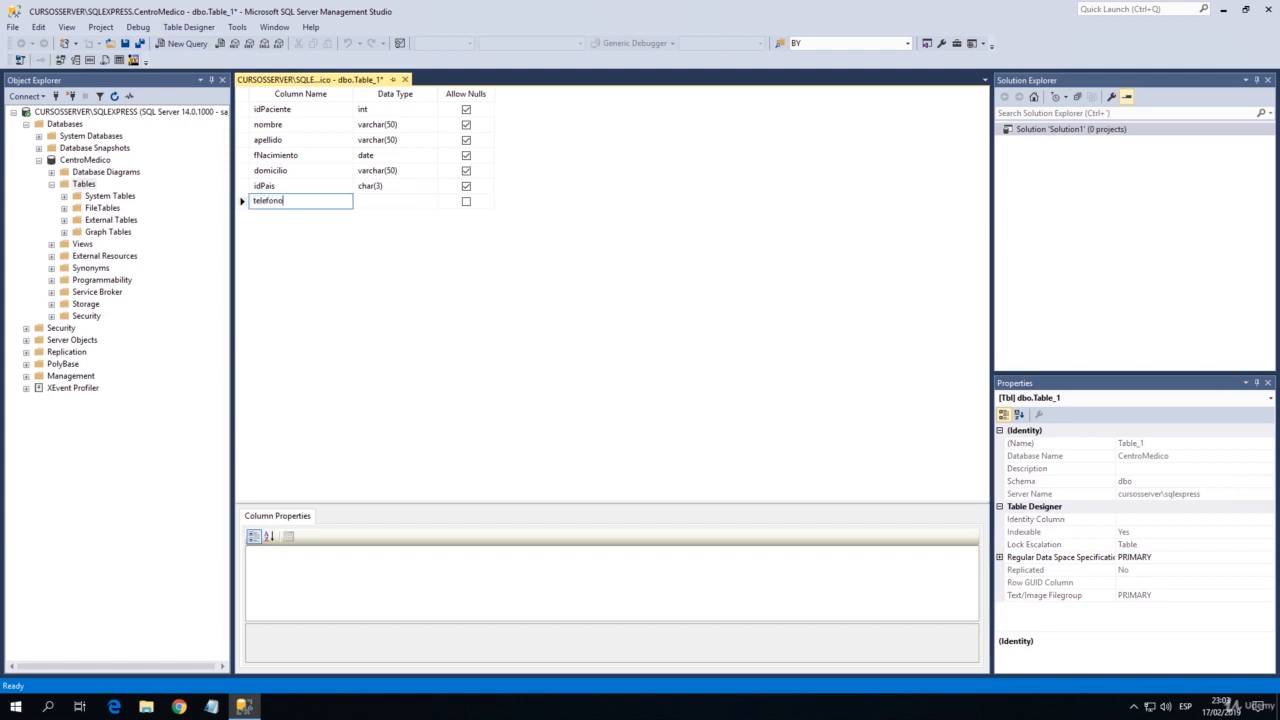
{"action": "key", "text": "Tab"}
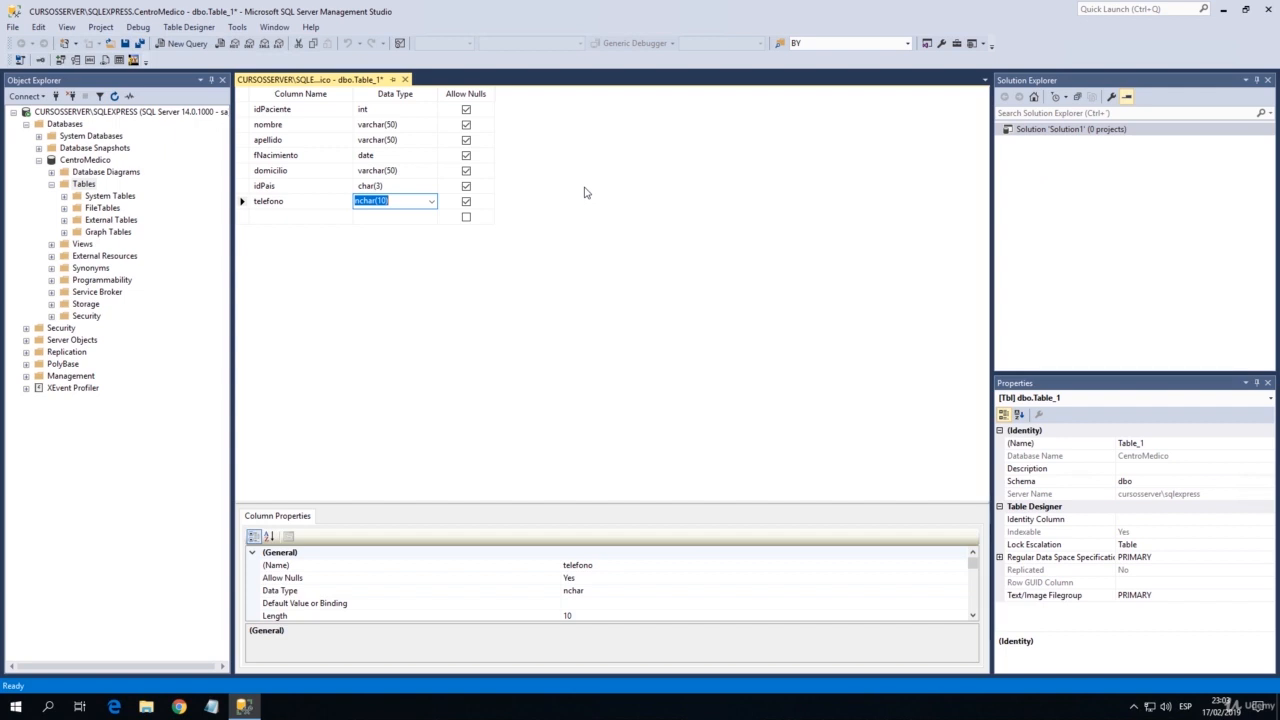
{"action": "type", "text": "varchar("}
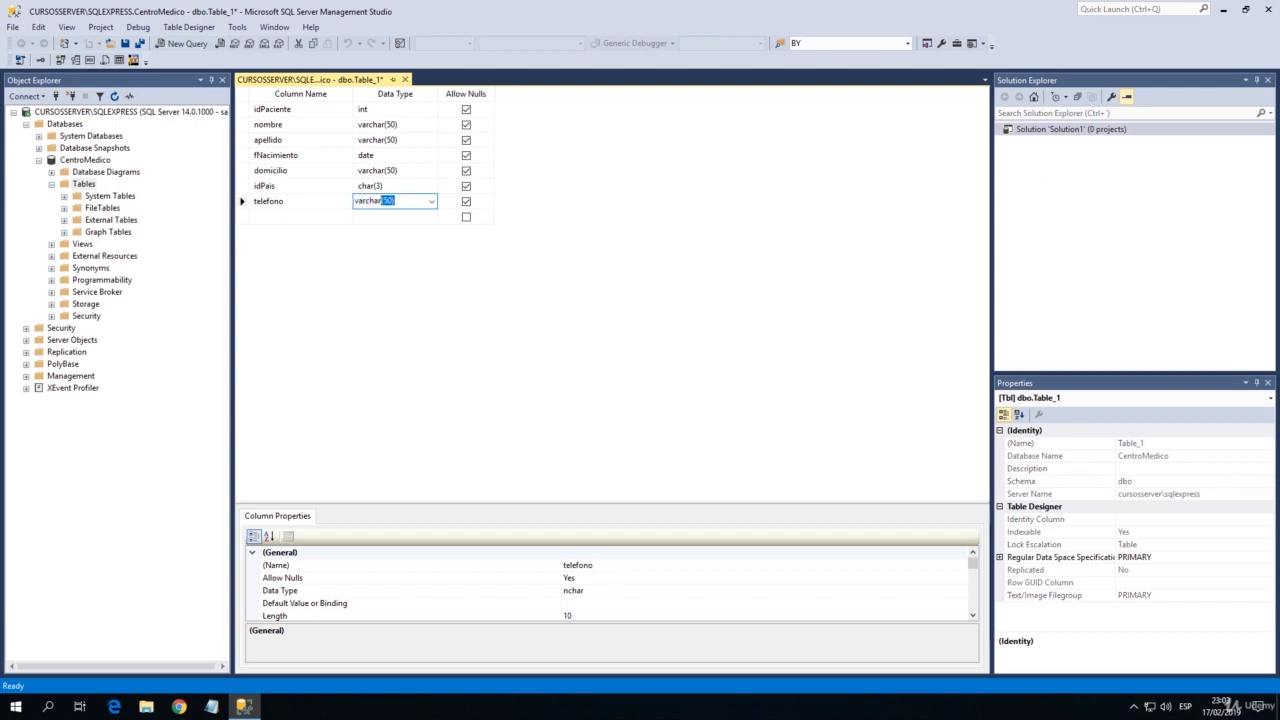
{"action": "type", "text": "20)"}
{"action": "key", "text": "Return"}
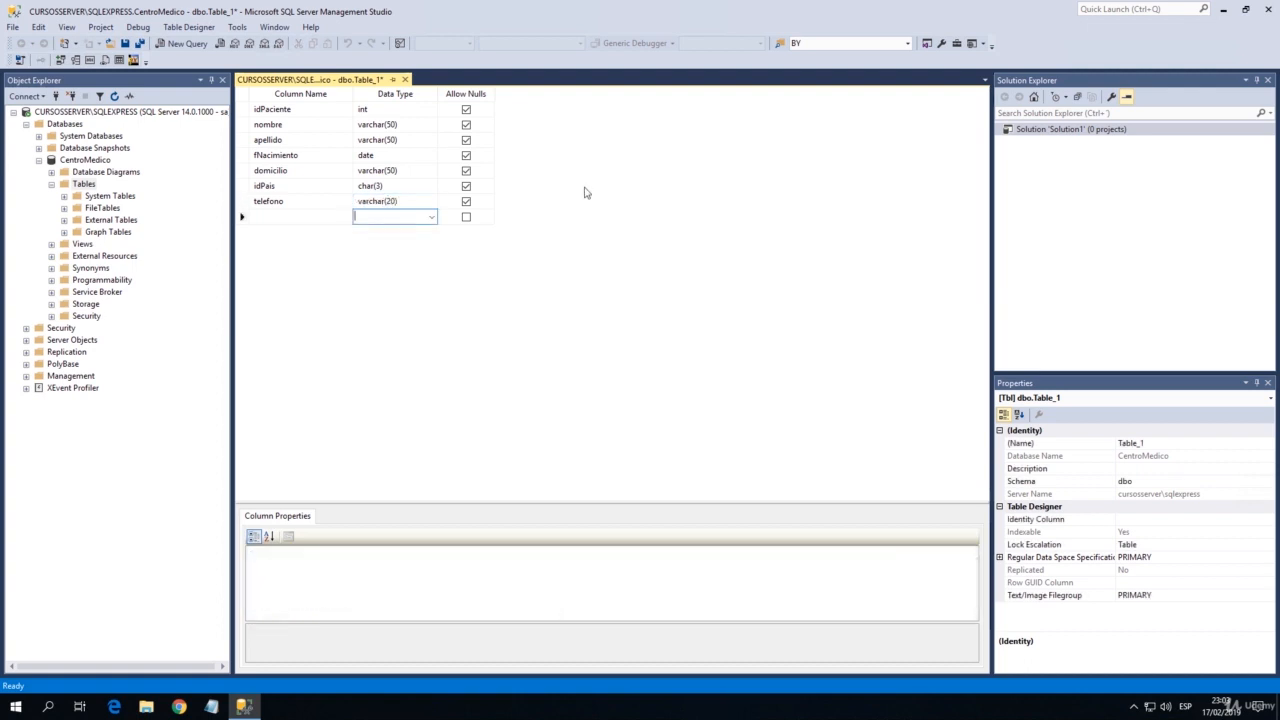
Add a column named idTurno with data type int below telefono.
{"action": "key", "text": "shift+Tab"}
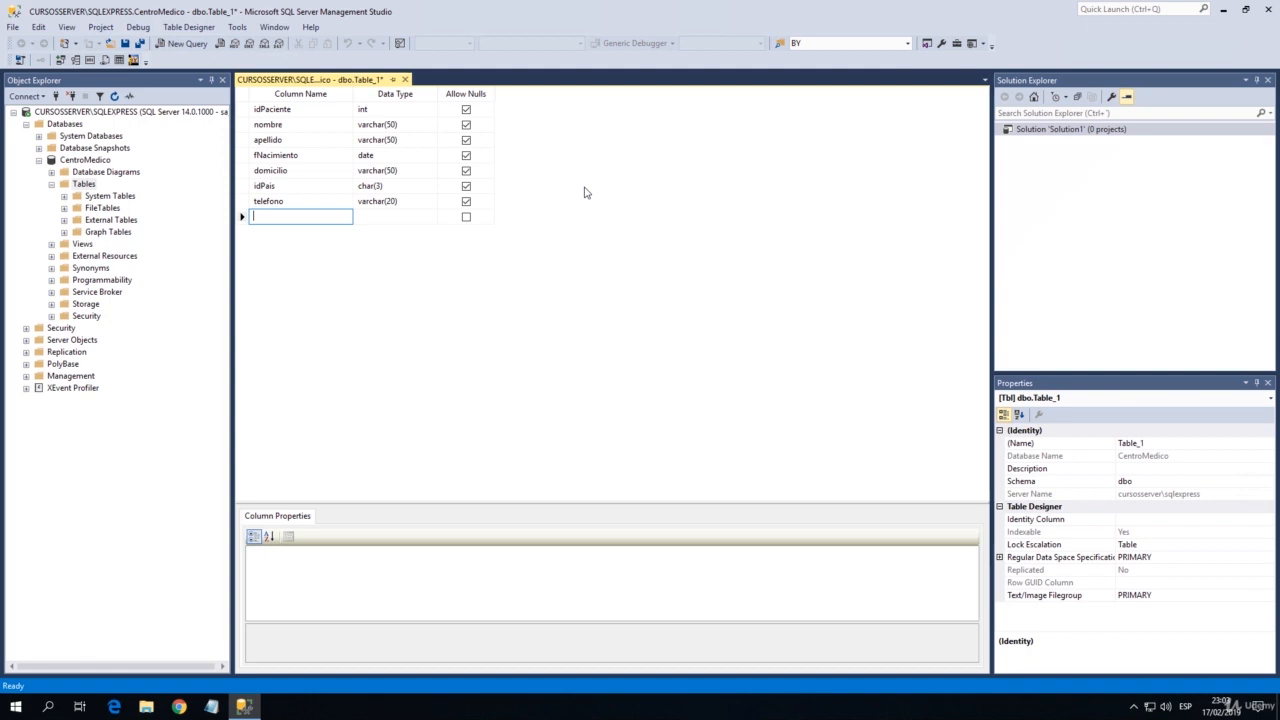
{"action": "type", "text": "i"}
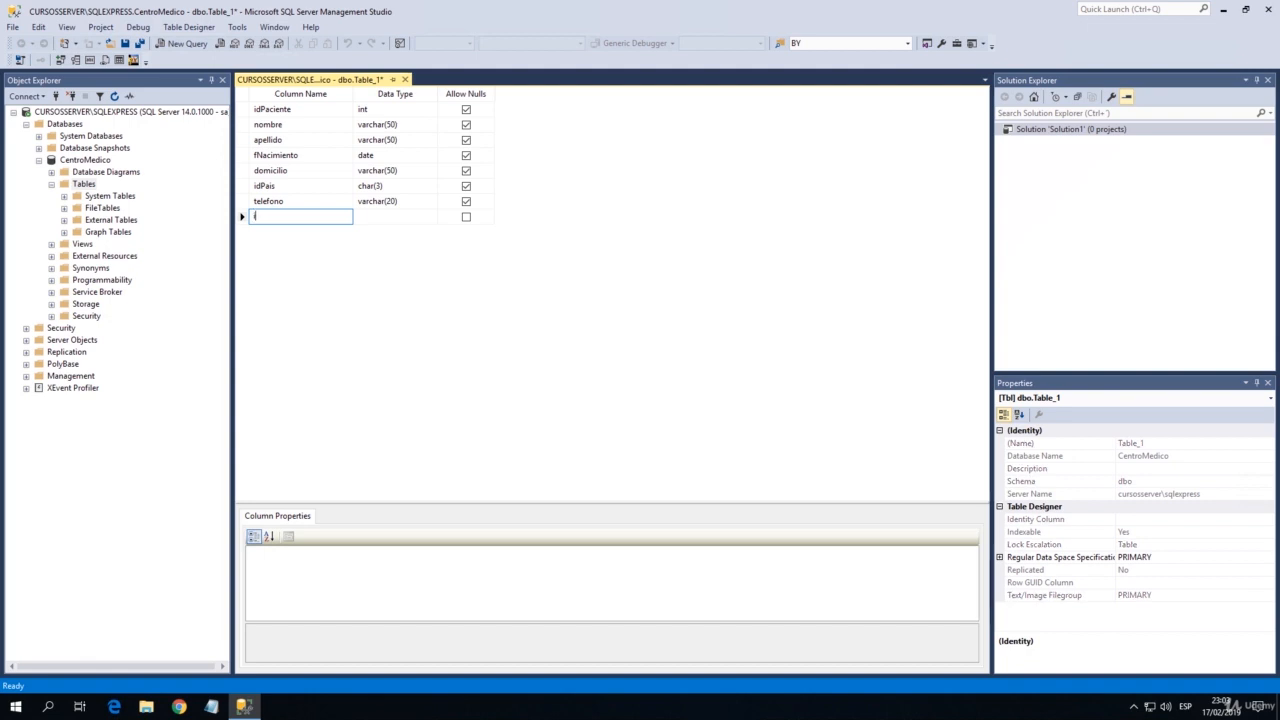
{"action": "type", "text": "dTurno"}
{"action": "key", "text": "Tab"}
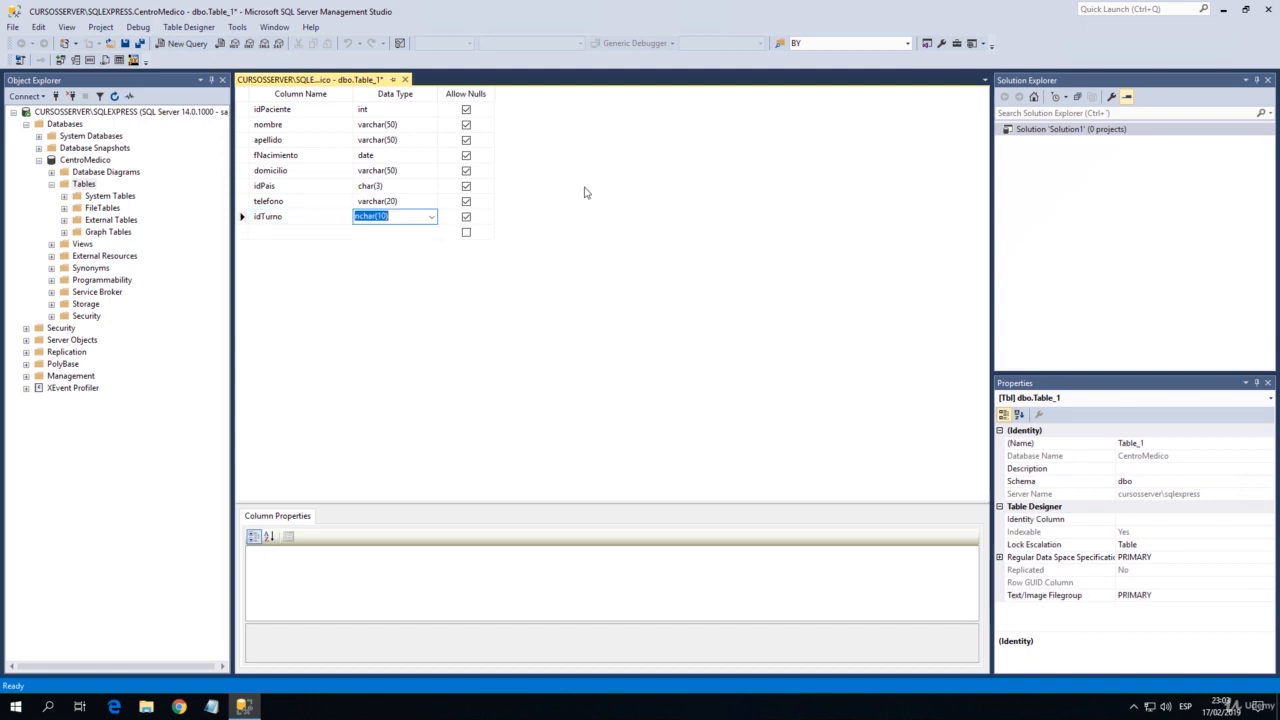
{"action": "type", "text": "int"}
{"action": "key", "text": "Tab"}
{"action": "key", "text": "Tab"}
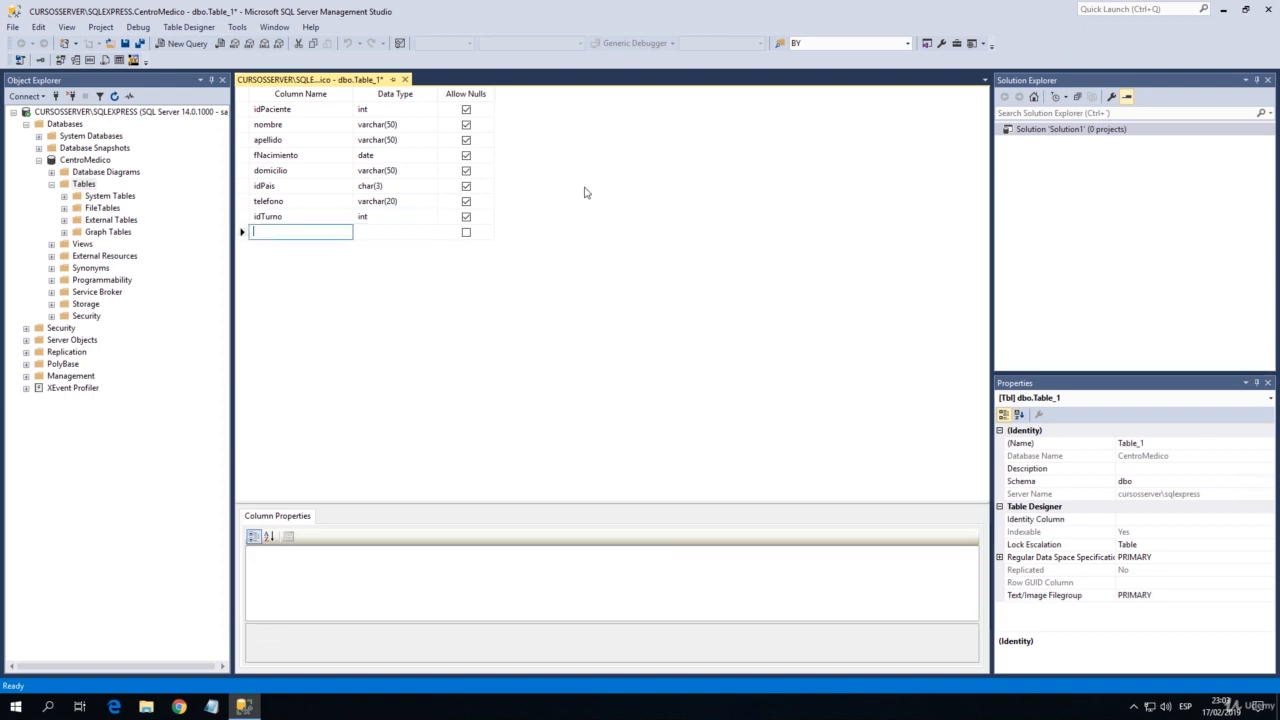
Add a column named idEspecialista with data type int below idTurno.
{"action": "type", "text": "idE"}
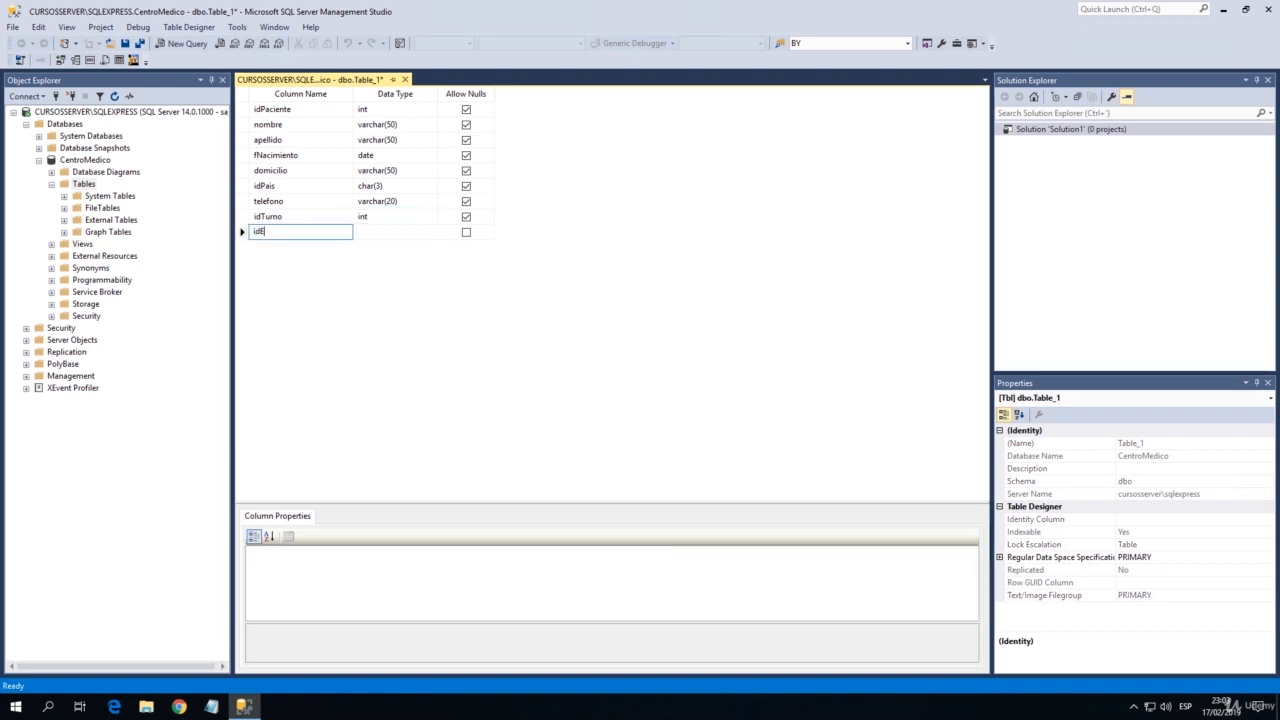
{"action": "type", "text": "specialista"}
{"action": "key", "text": "Tab"}
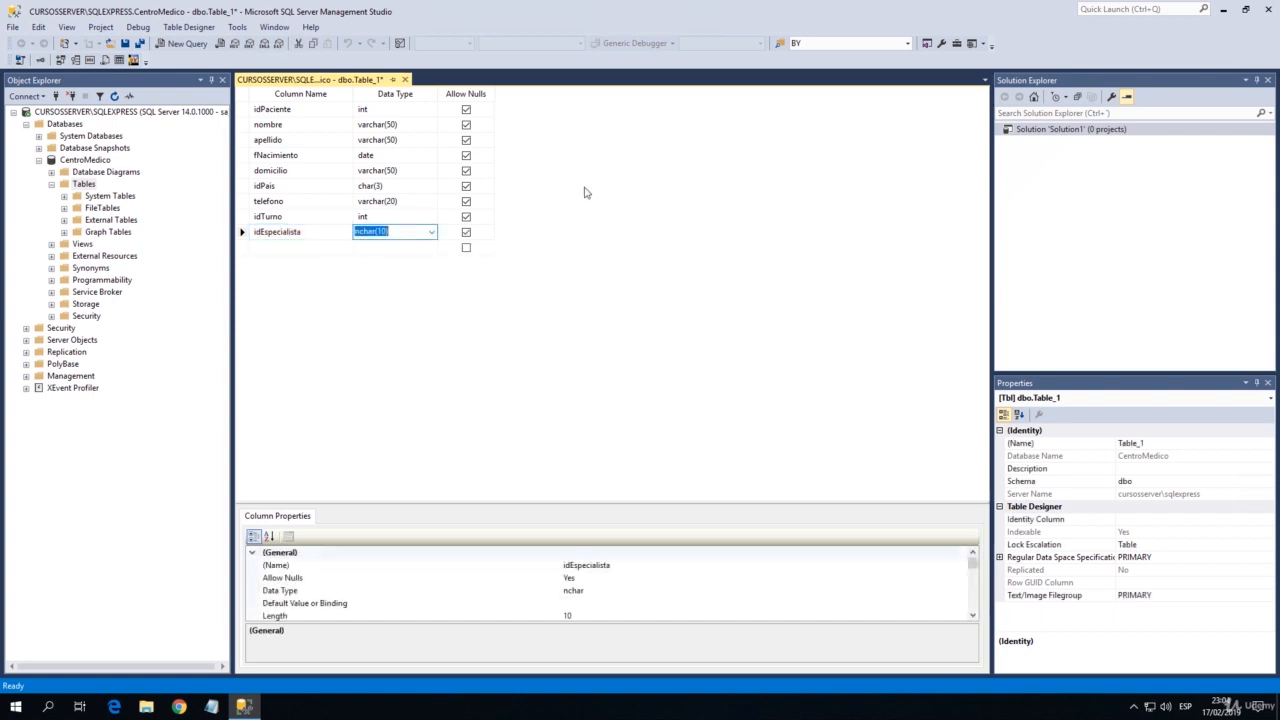
{"action": "type", "text": "int"}
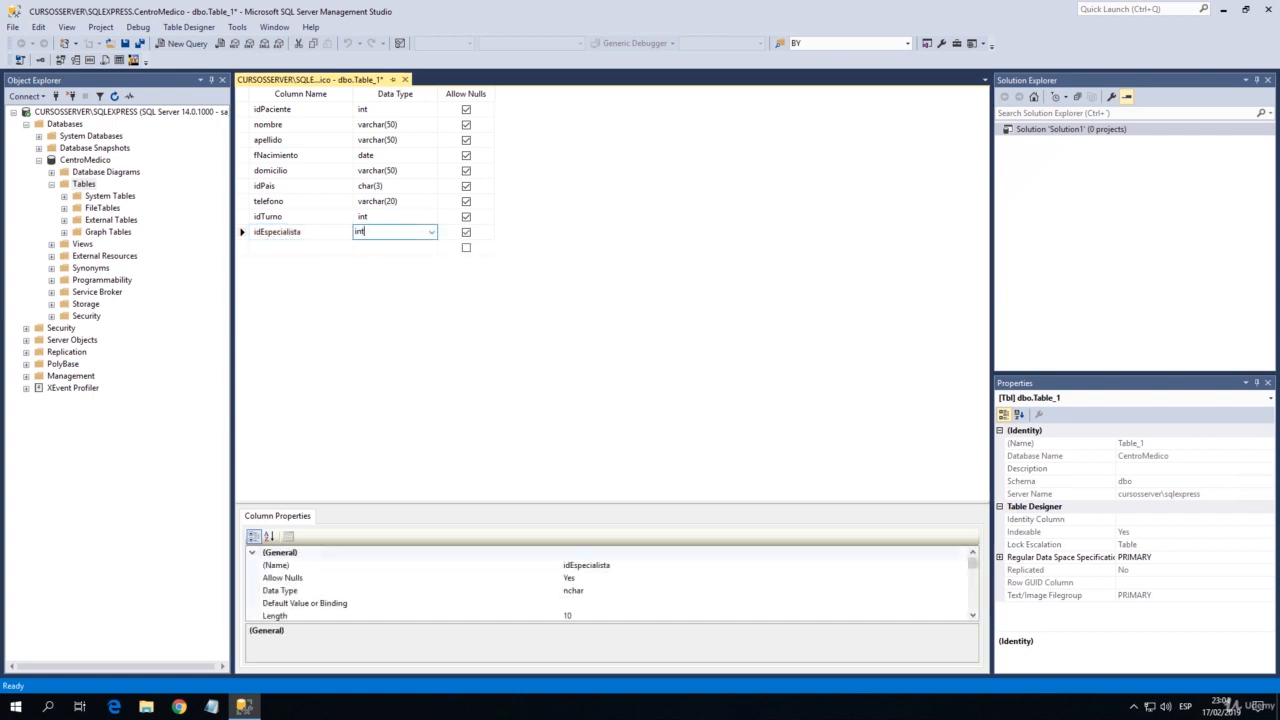
{"action": "key", "text": "Tab"}
{"action": "key", "text": "Tab"}
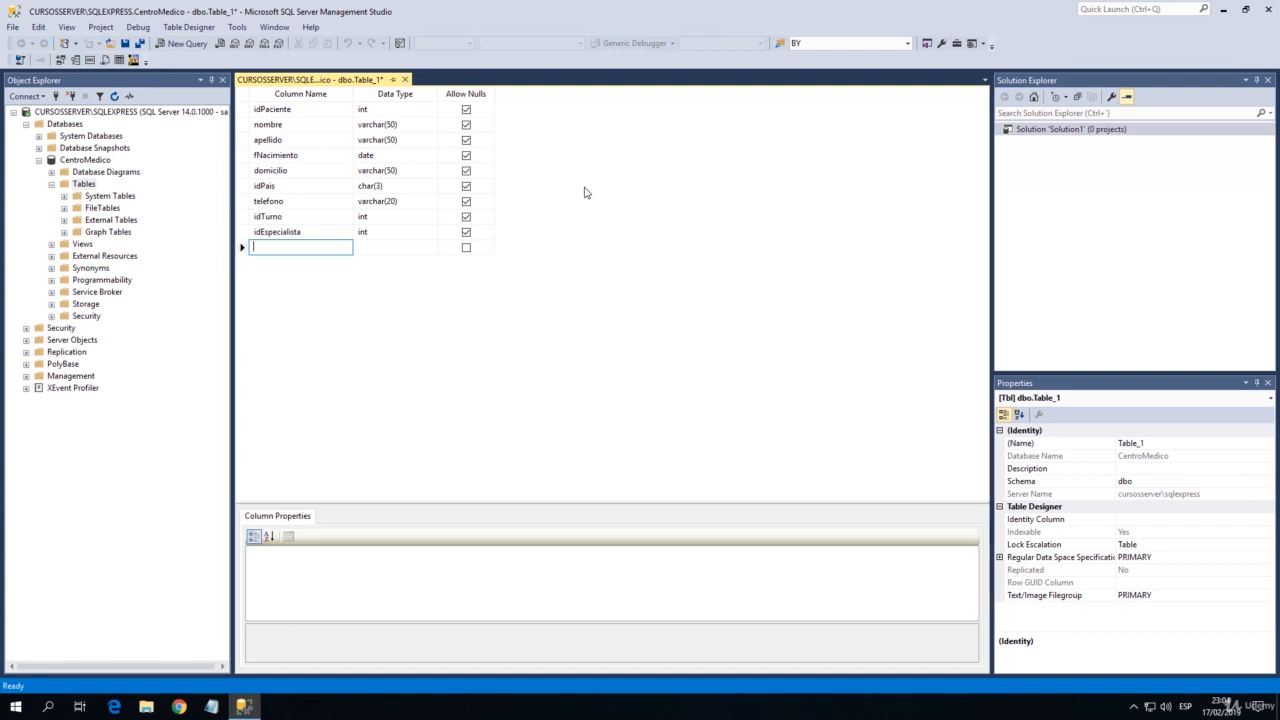
Add a column named fechaAlta with data type datetime below idEspecialista.
{"action": "type", "text": "fecha"}
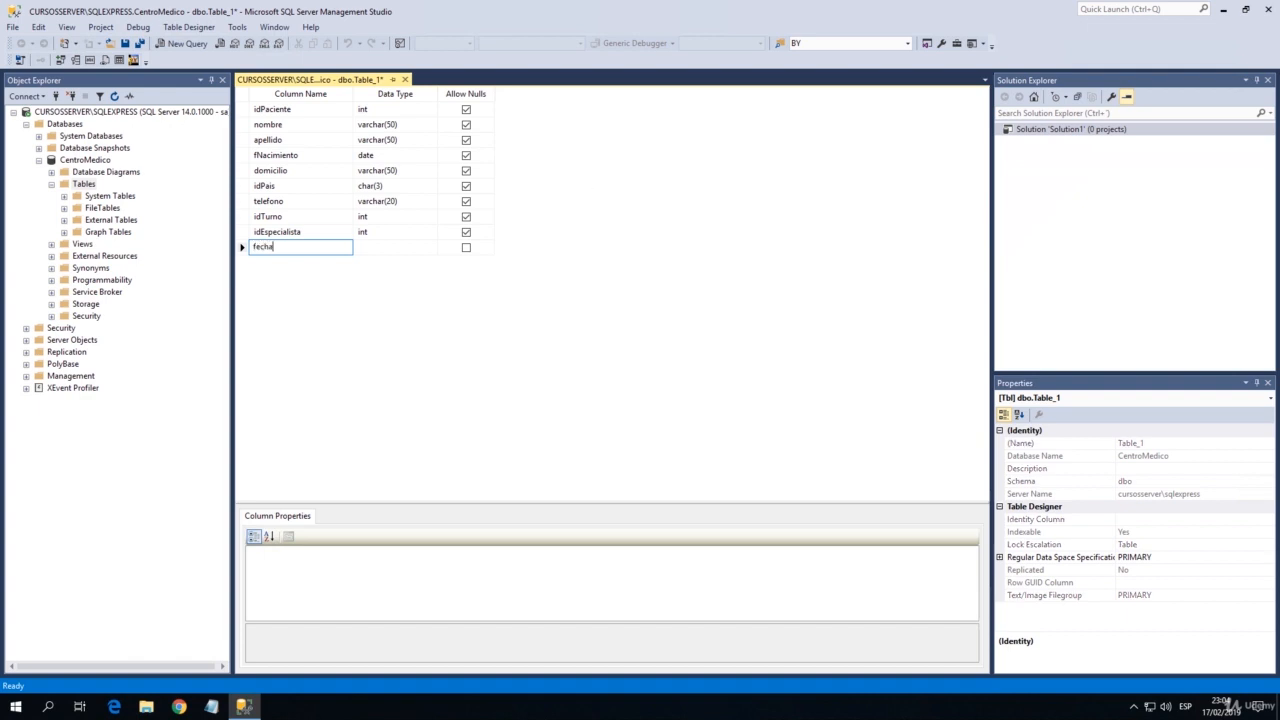
{"action": "type", "text": "Alta"}
{"action": "key", "text": "Tab"}
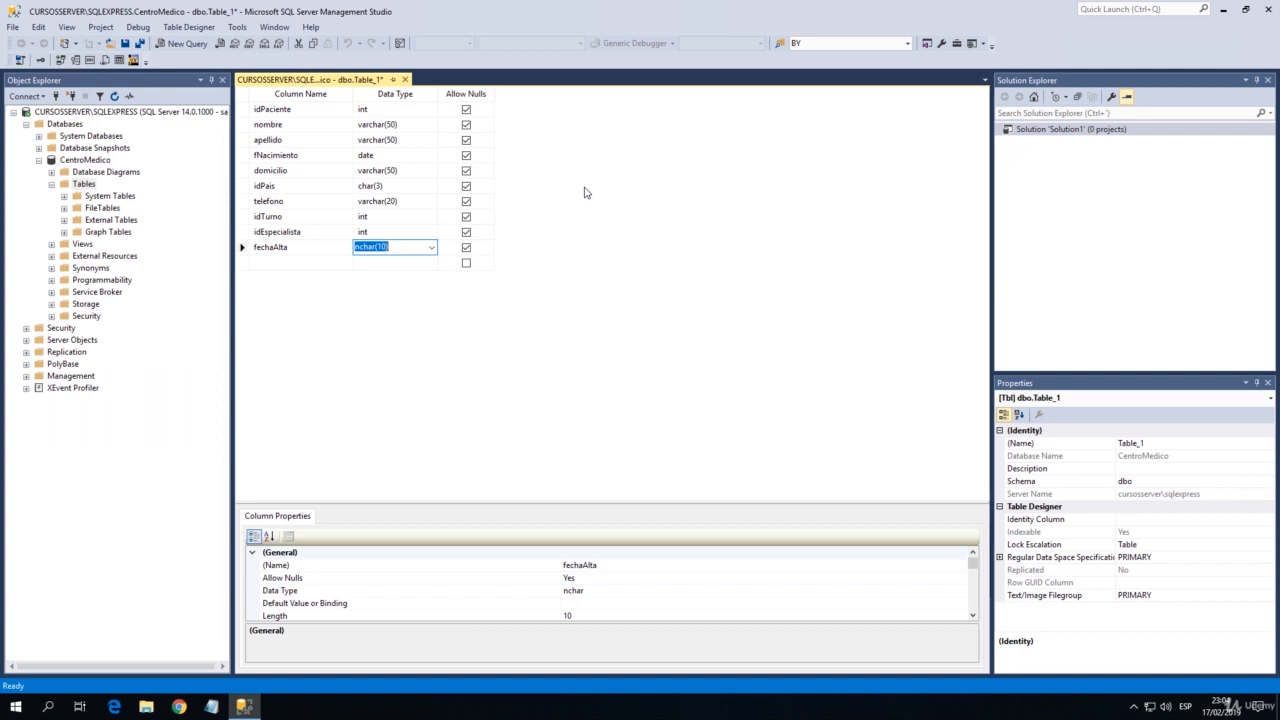
{"action": "type", "text": "datetime"}
{"action": "key", "text": "shift+Tab"}
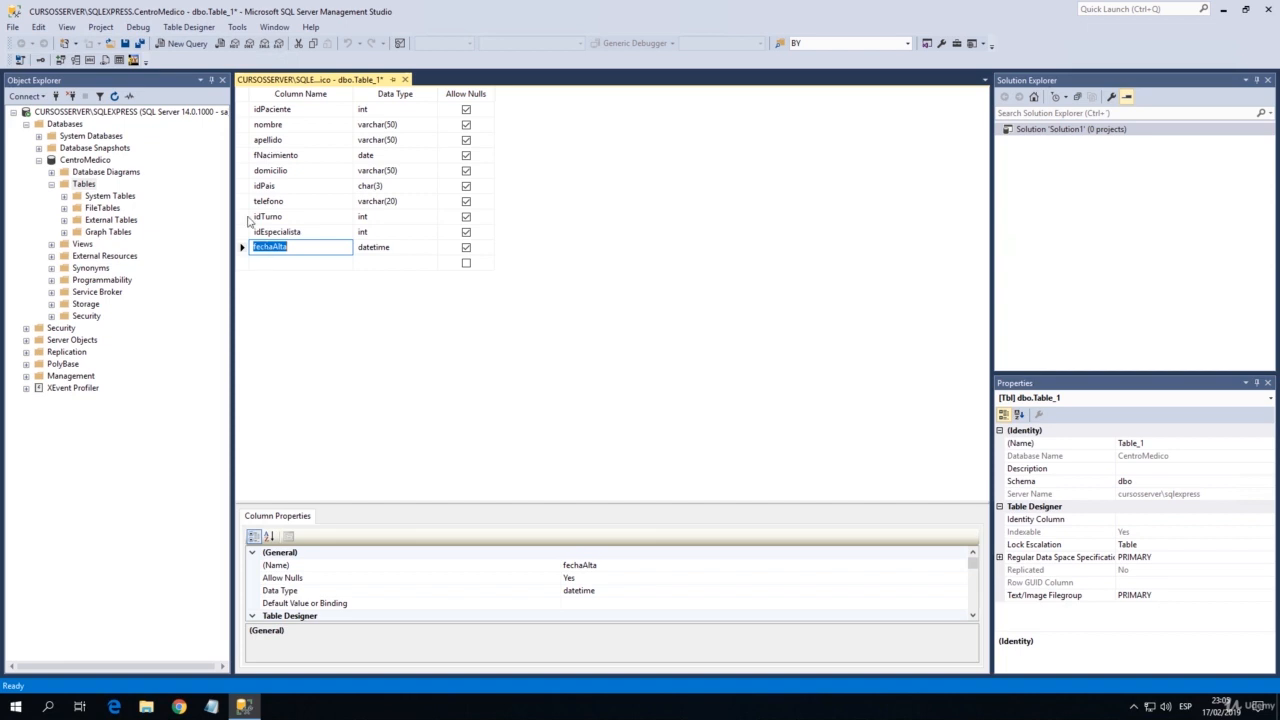
Set the idPaciente column as the table's primary key.
{"action": "left_click", "coordinate": [246, 109]}
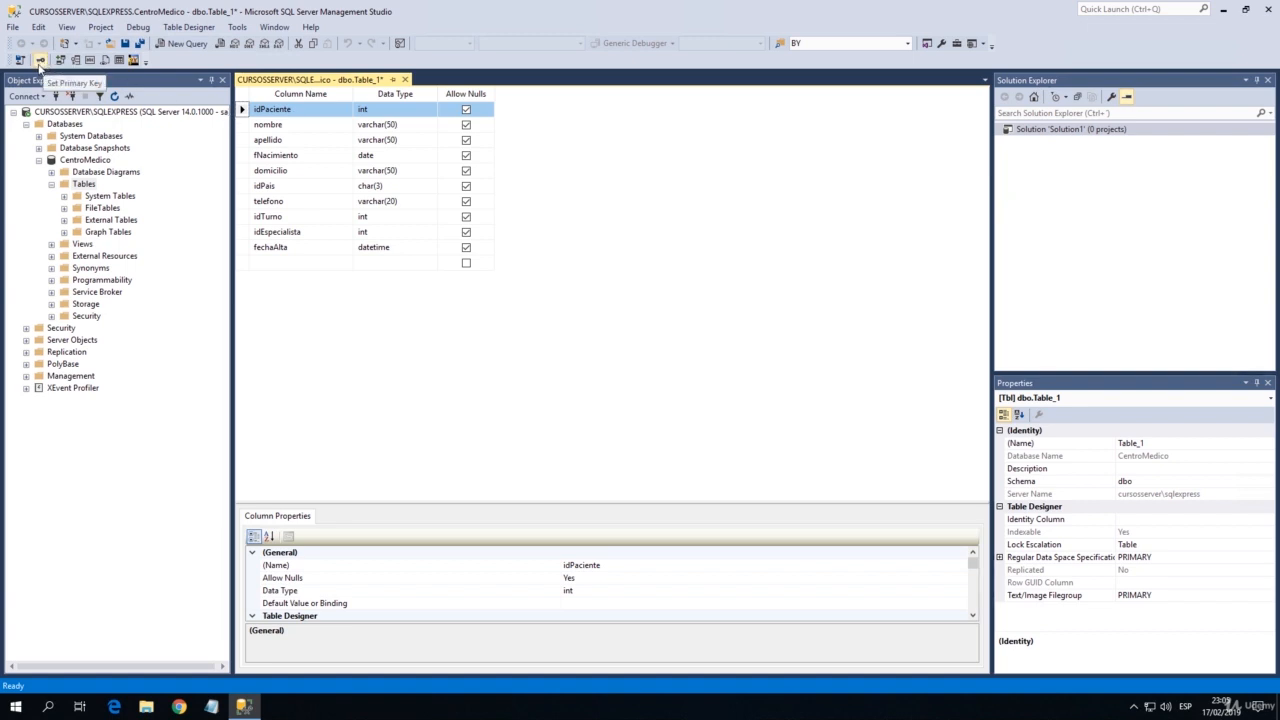
{"action": "left_click", "coordinate": [40, 61]}
{"action": "left_click", "coordinate": [278, 171]}
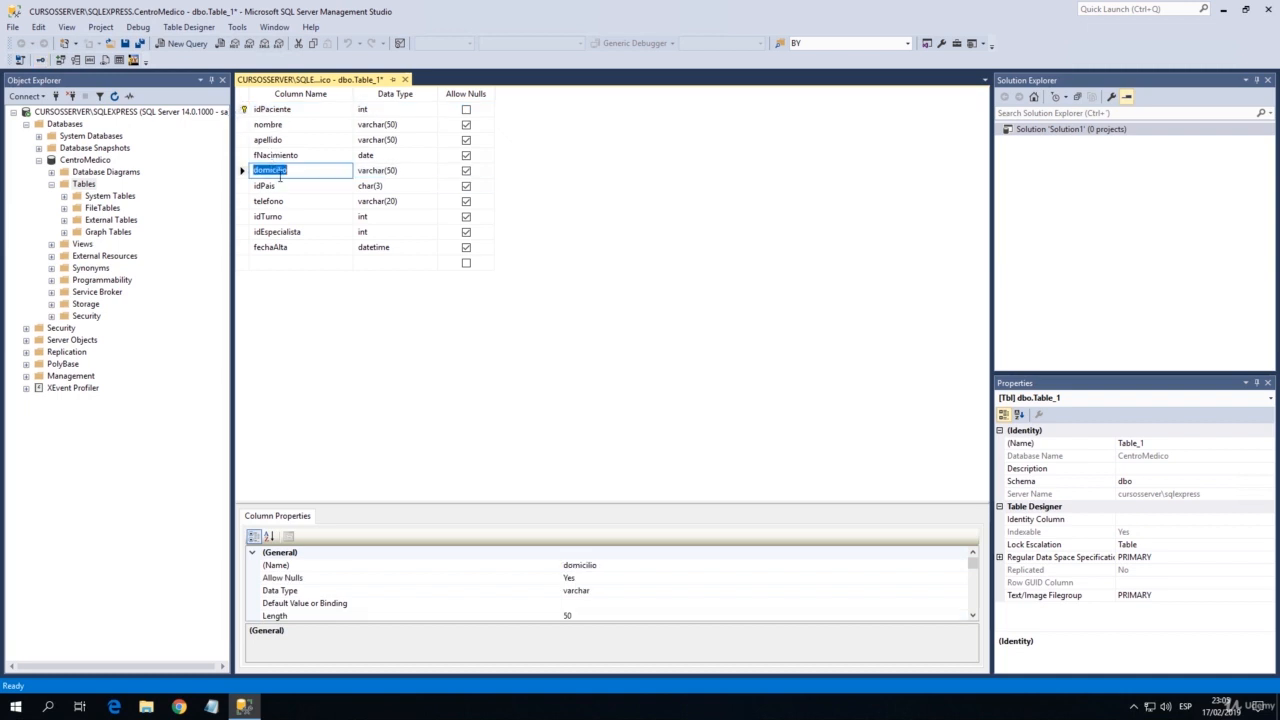
Save the new table under the name Paciente.
{"action": "left_click", "coordinate": [124, 43]}
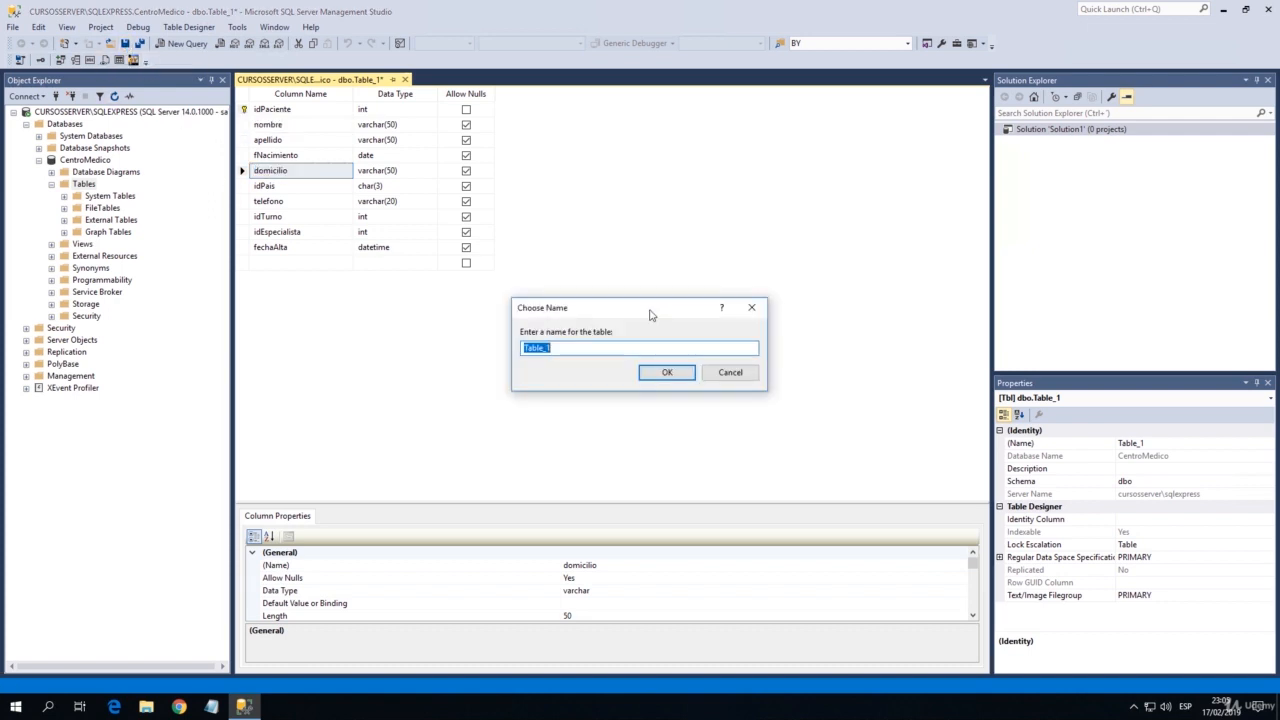
{"action": "left_click_drag", "start_coordinate": [650, 312], "coordinate": [604, 310]}
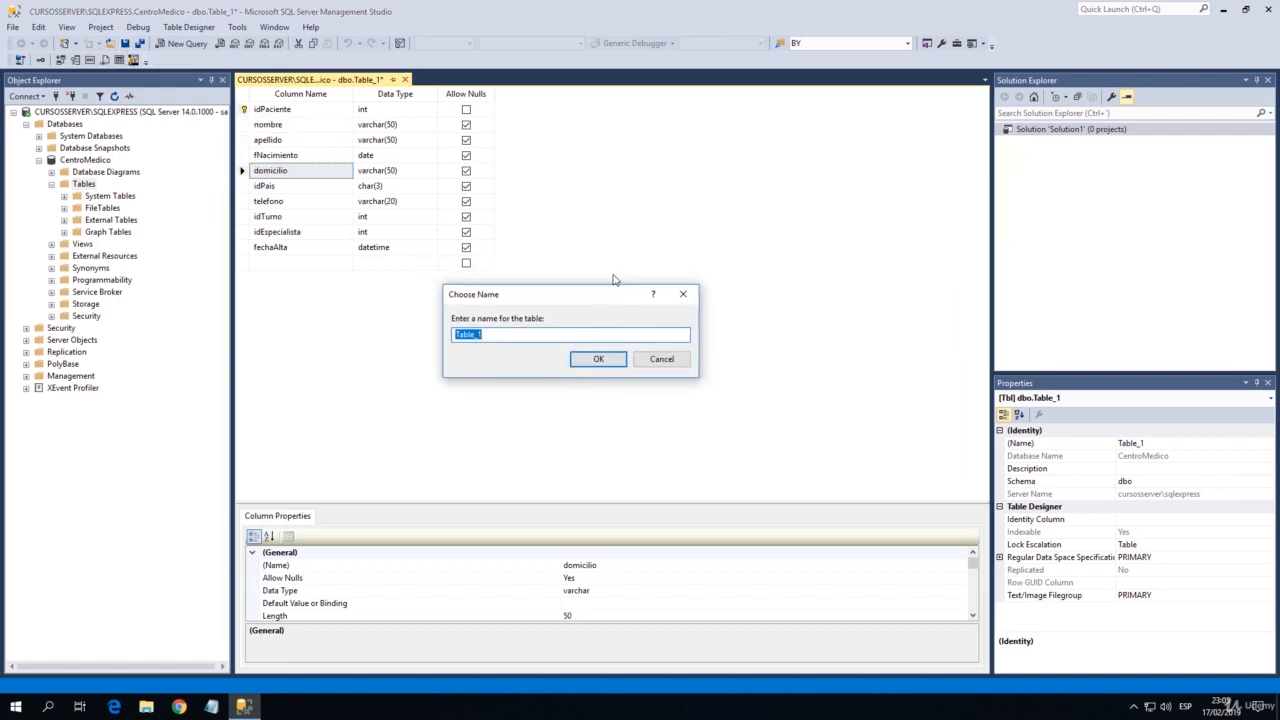
{"action": "type", "text": "Pacientes"}
{"action": "key", "text": "BackSpace"}
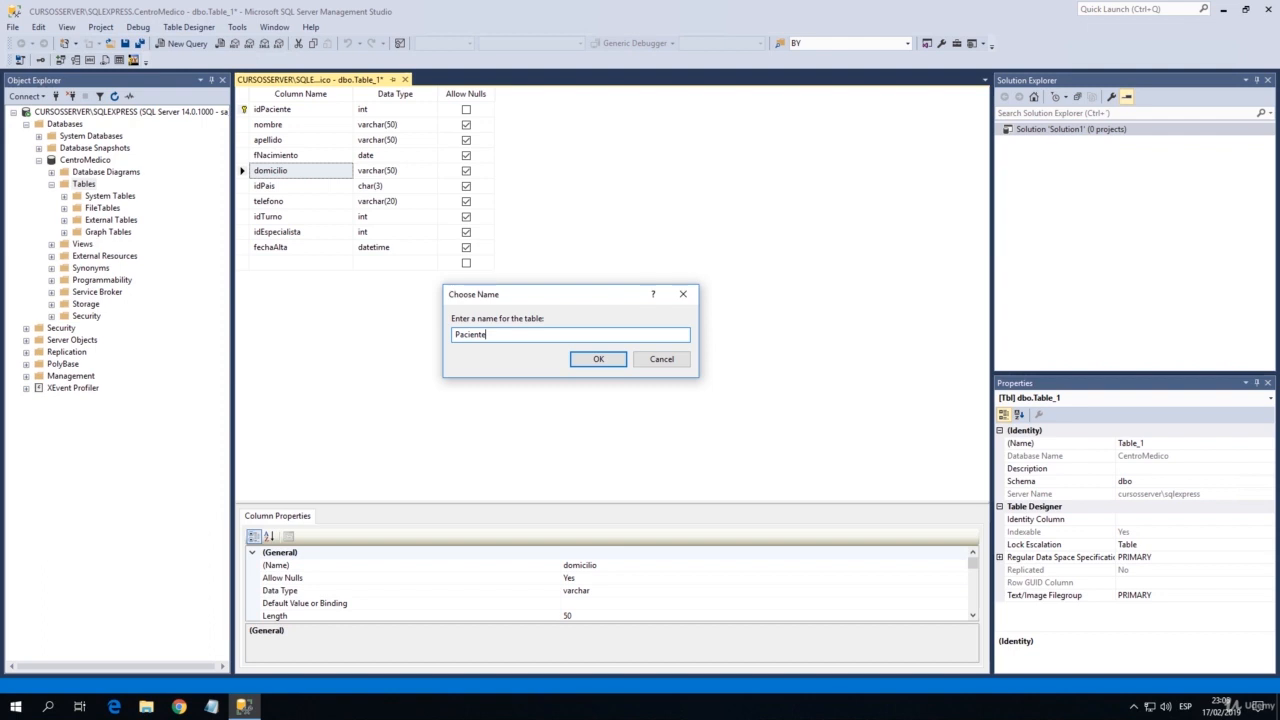
{"action": "left_click", "coordinate": [598, 359]}
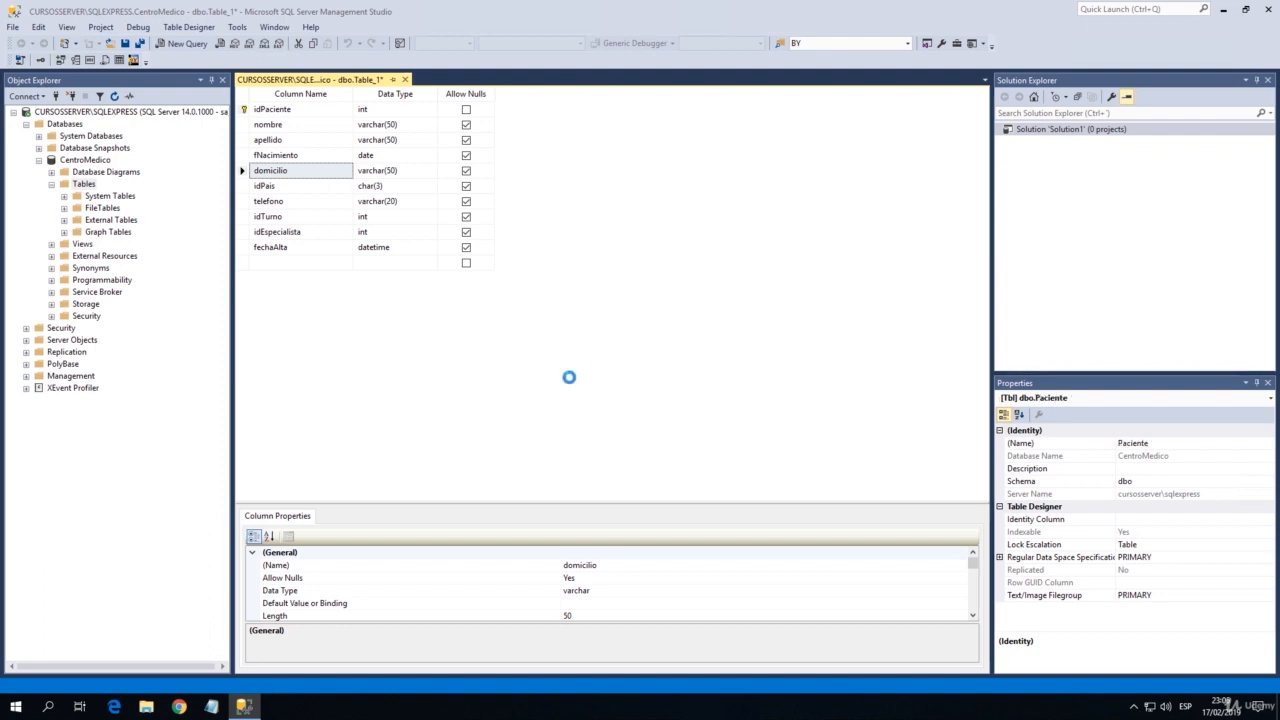
Review the column definitions of the saved Paciente table and highlight the idTurno and idEspecialista rows.
{"action": "left_click", "coordinate": [292, 203]}
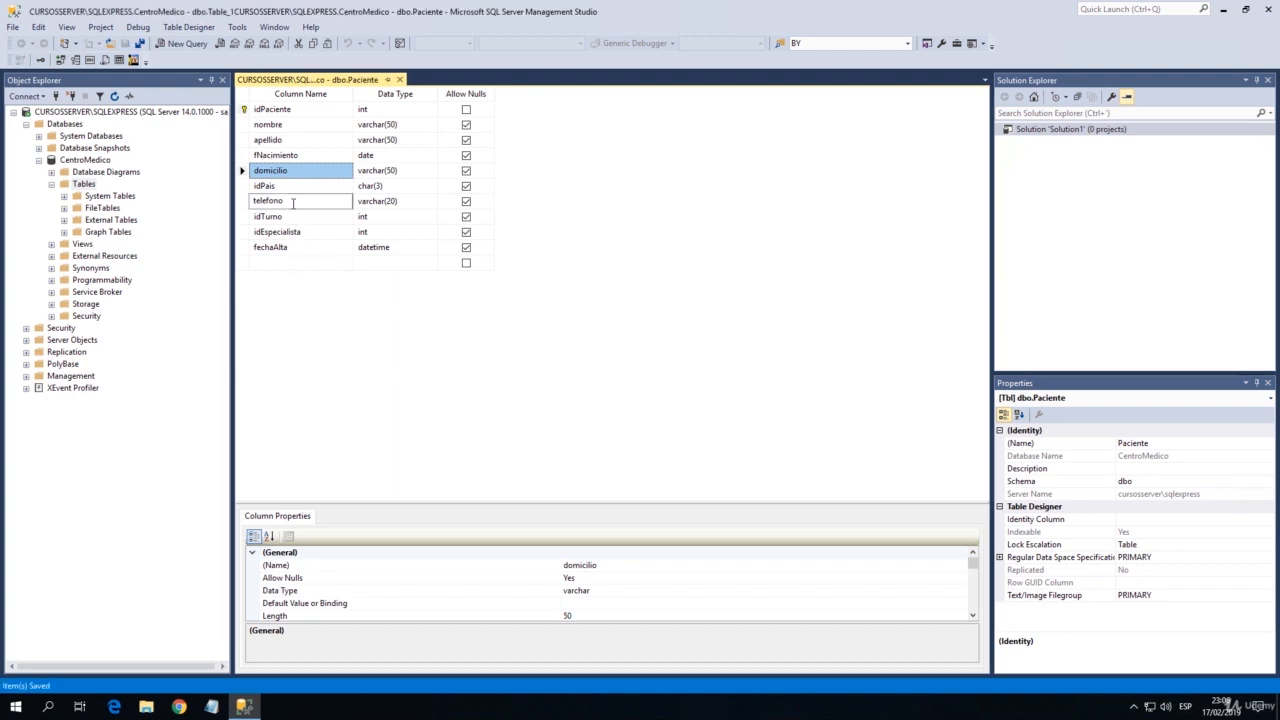
{"action": "left_click", "coordinate": [313, 233]}
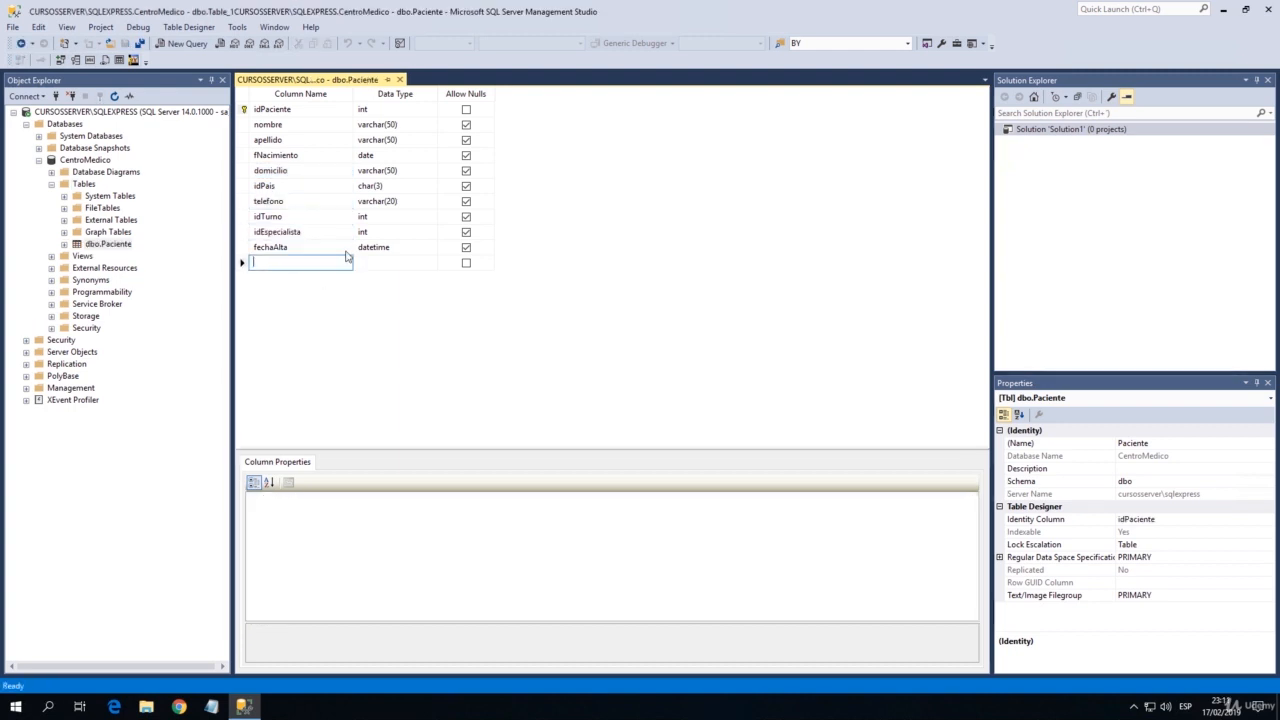
{"action": "key", "text": "Up"}
{"action": "key", "text": "Up"}
{"action": "key", "text": "Up"}
{"action": "key", "text": "Up"}
{"action": "key", "text": "Up"}
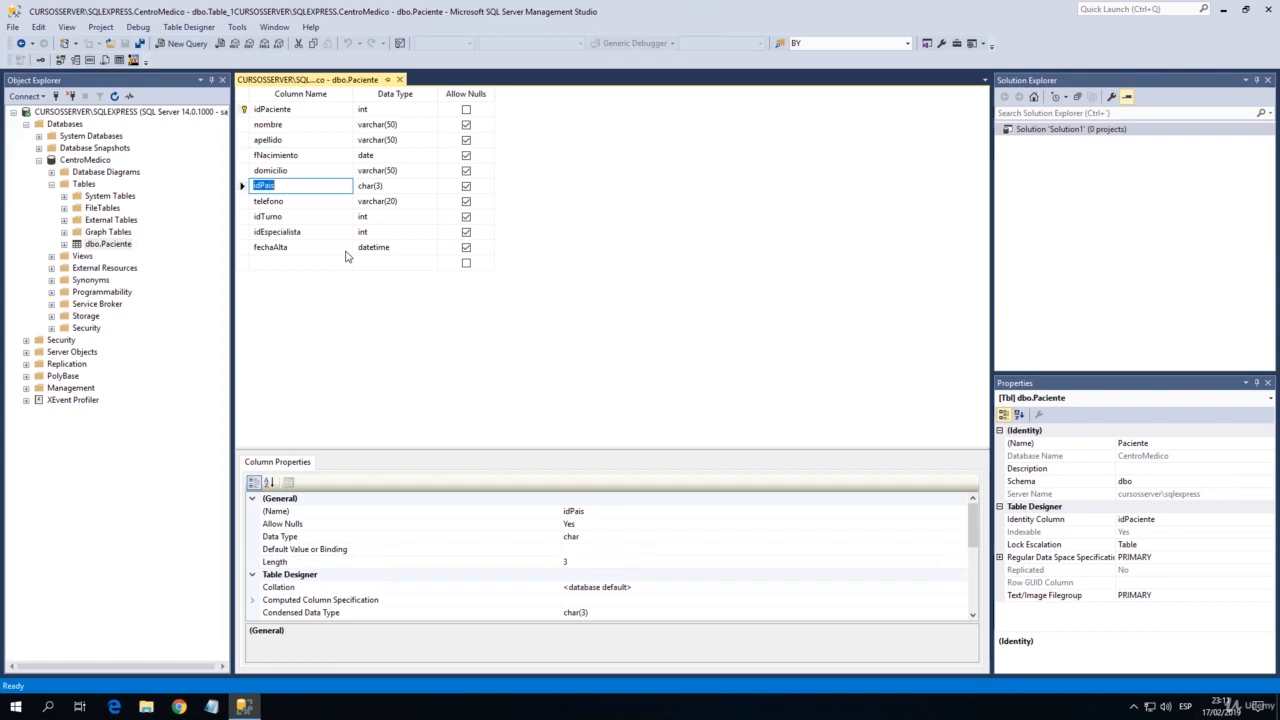
{"action": "key", "text": "Up"}
{"action": "key", "text": "Up"}
{"action": "key", "text": "Up"}
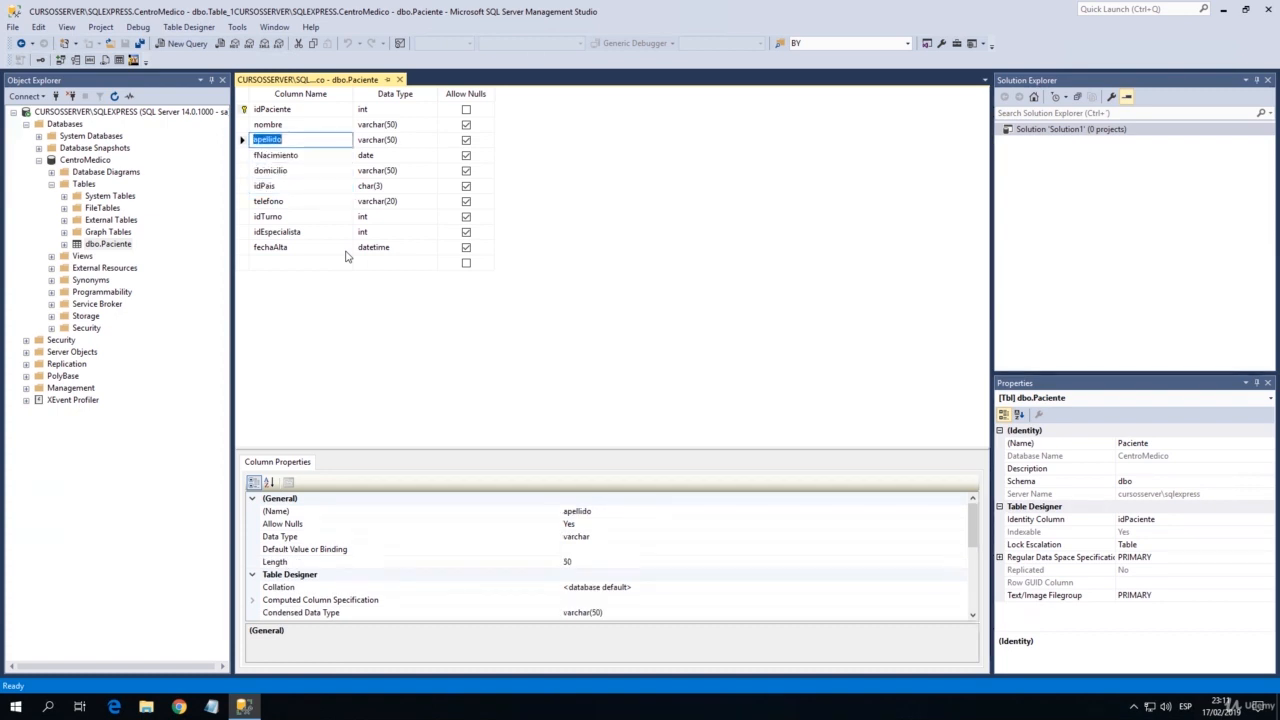
{"action": "key", "text": "Down"}
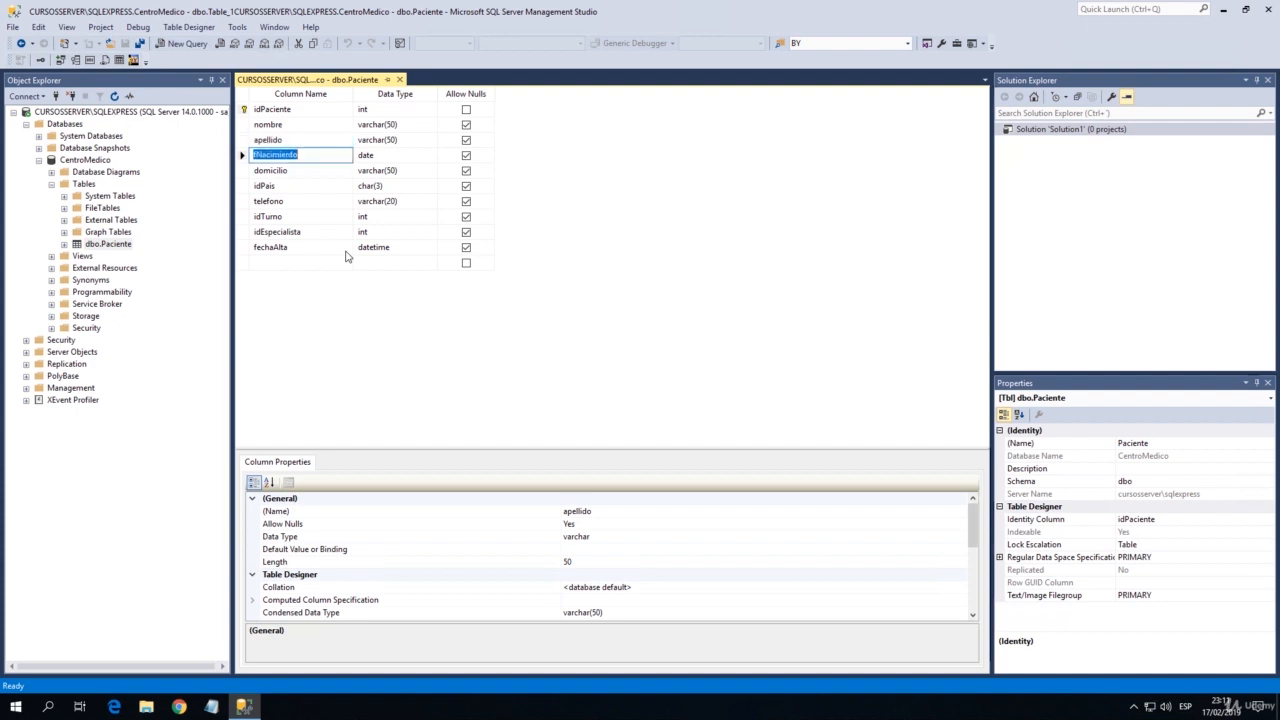
{"action": "key", "text": "Down"}
{"action": "key", "text": "Down"}
{"action": "key", "text": "Down"}
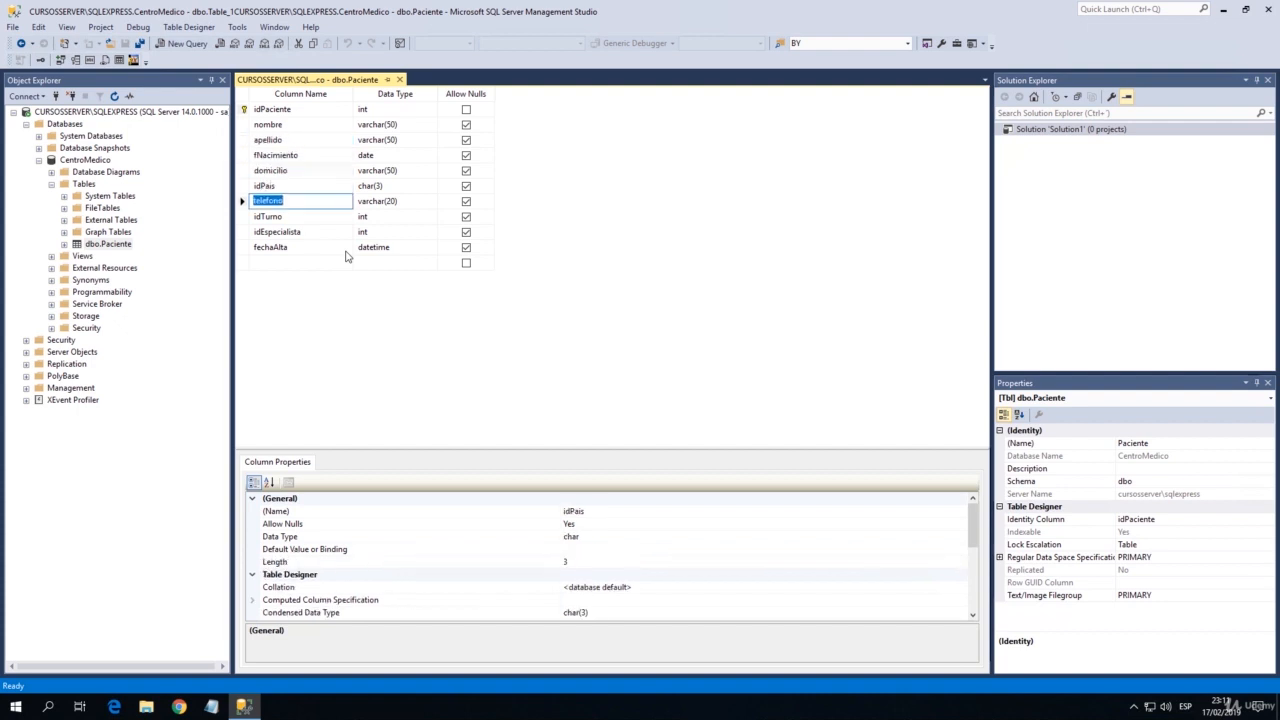
{"action": "key", "text": "Up"}
{"action": "key", "text": "Up"}
{"action": "key", "text": "Down"}
{"action": "key", "text": "Down"}
{"action": "key", "text": "Down"}
{"action": "key", "text": "Escape"}
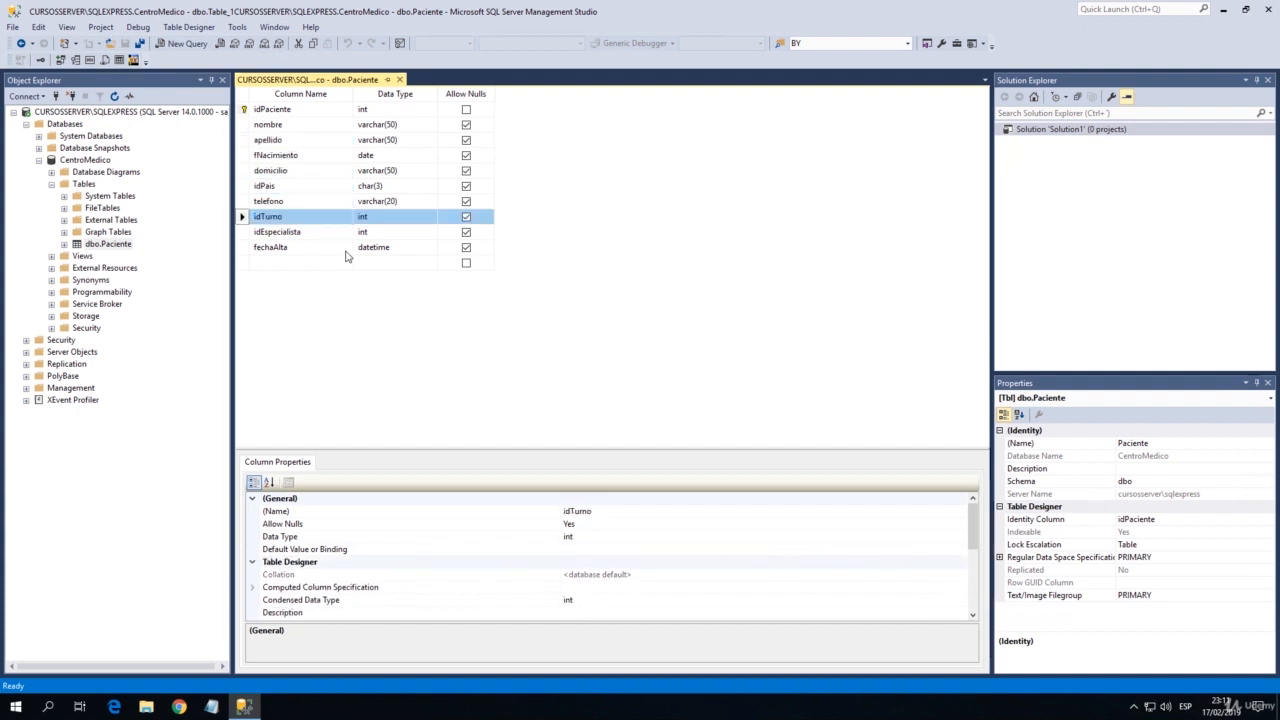
{"action": "key", "text": "shift+Down"}
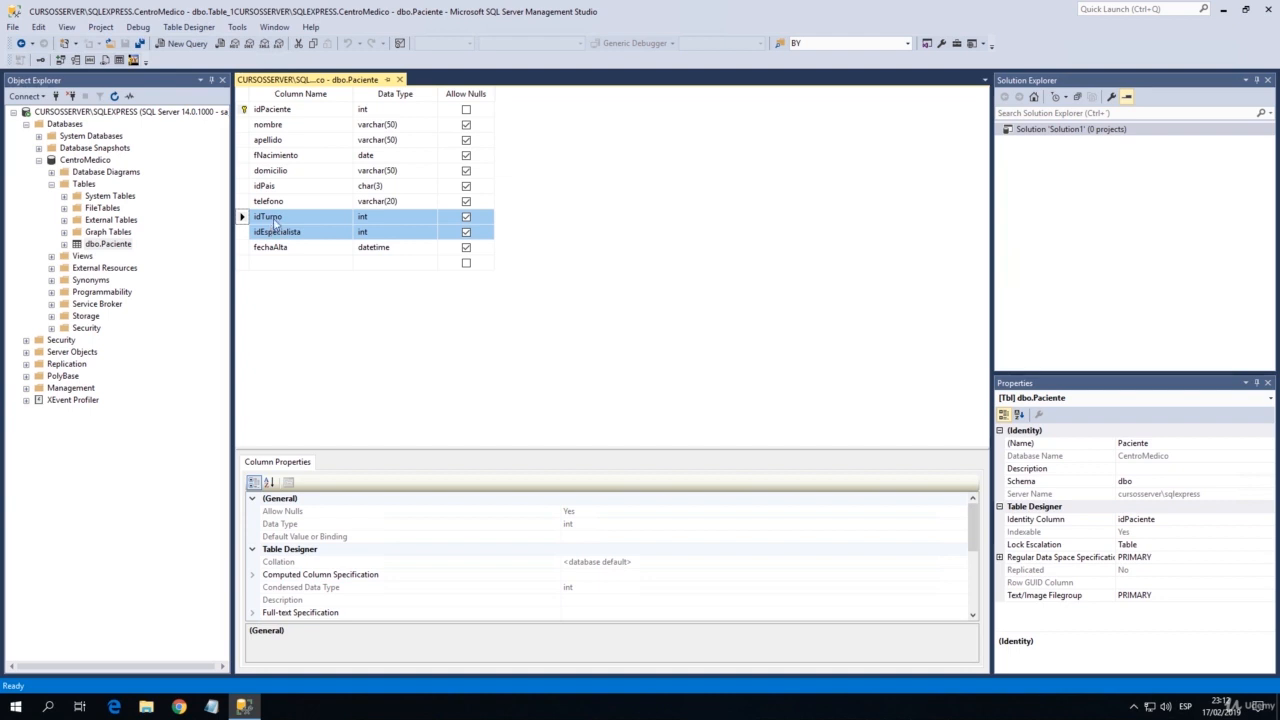
Examine the idTurno and idEspecialista columns among the patient fields of the Paciente table.
{"action": "left_click", "coordinate": [273, 139]}
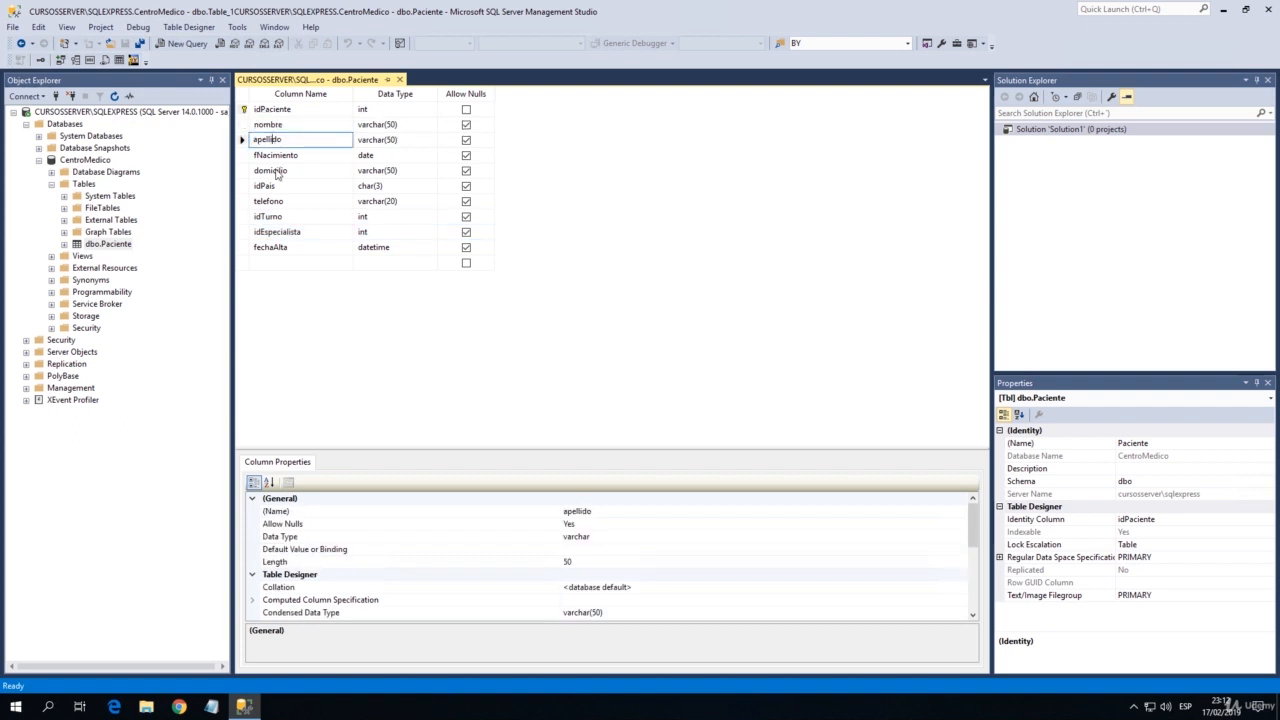
{"action": "left_click", "coordinate": [276, 216]}
{"action": "left_click", "coordinate": [277, 231]}
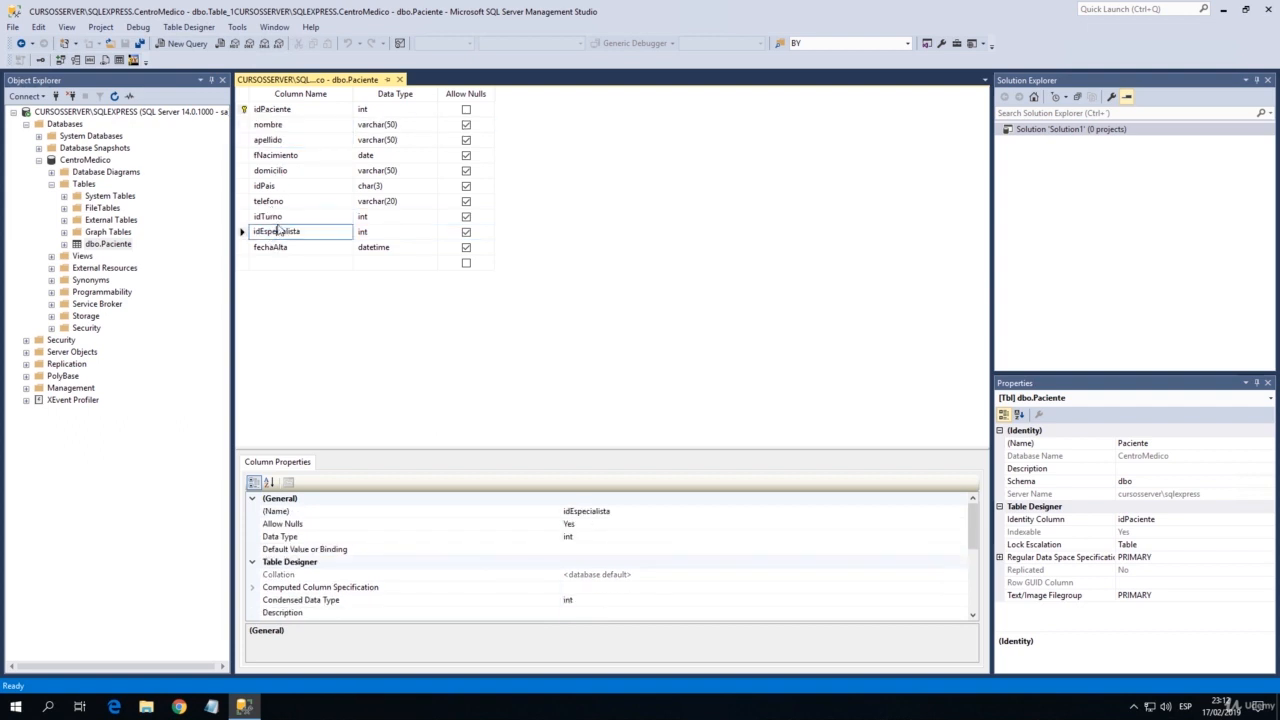
{"action": "key", "text": "Up"}
{"action": "key", "text": "shift+Down"}
{"action": "key", "text": "shift+Down"}
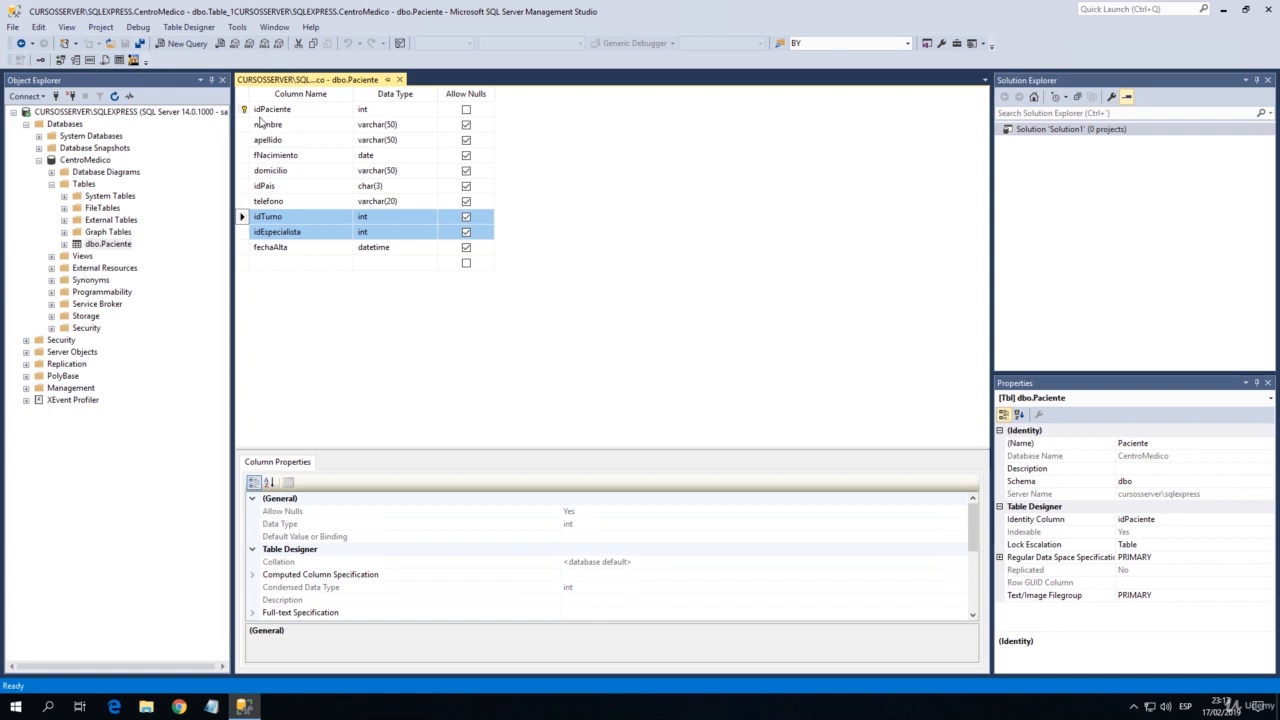
{"action": "left_click", "coordinate": [270, 218]}
{"action": "key", "text": "Down"}
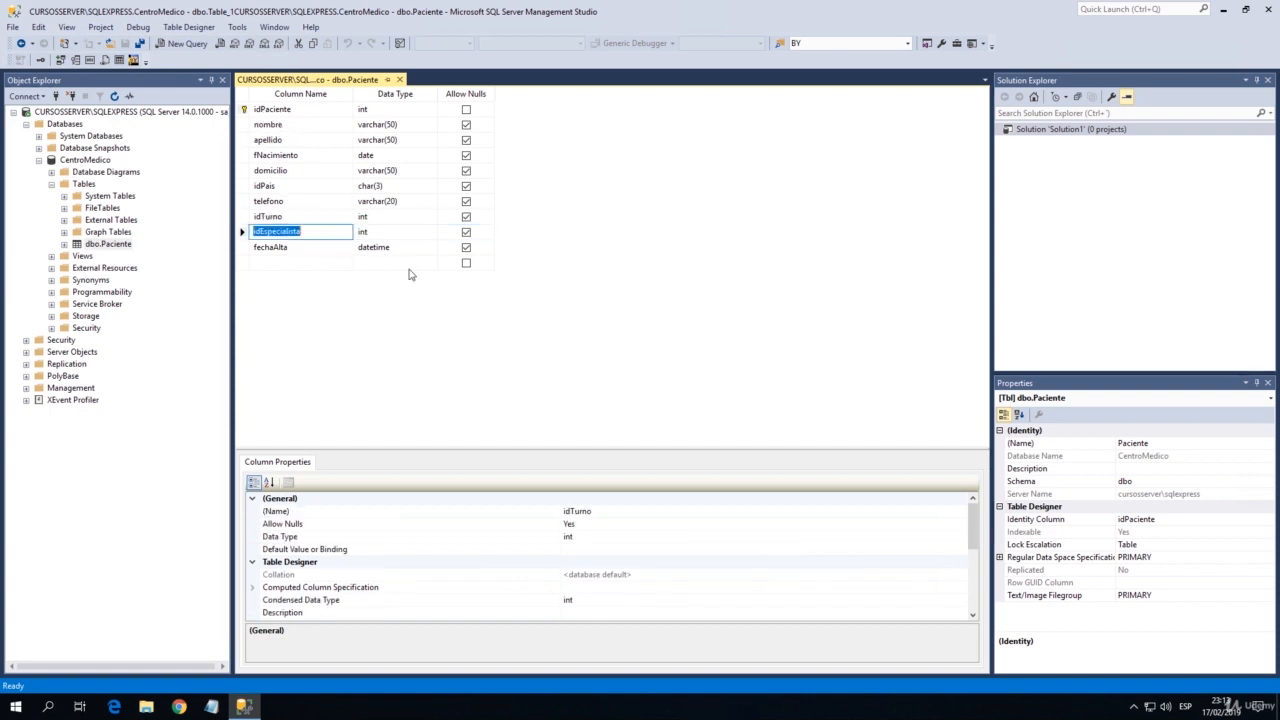
{"action": "key", "text": "Up"}
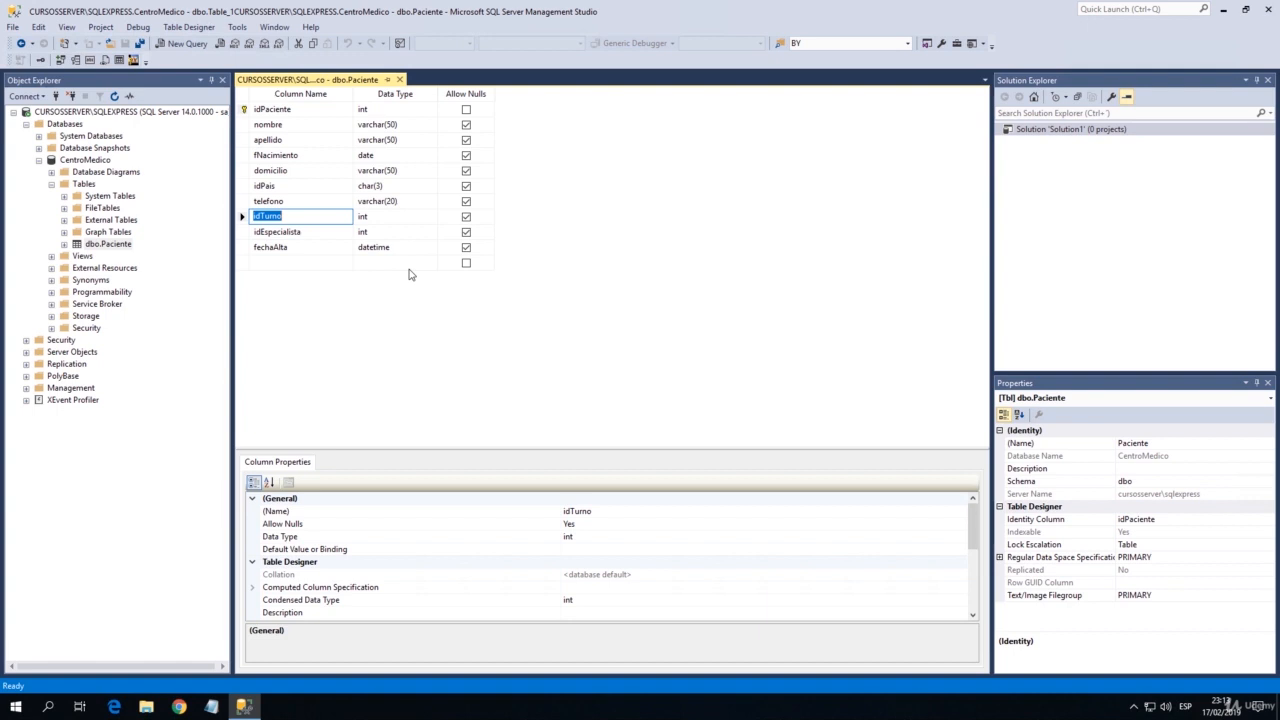
Delete the idTurno and idEspecialista columns from the Paciente table.
{"action": "key", "text": "Down"}
{"action": "key", "text": "Up"}
{"action": "key", "text": "Right"}
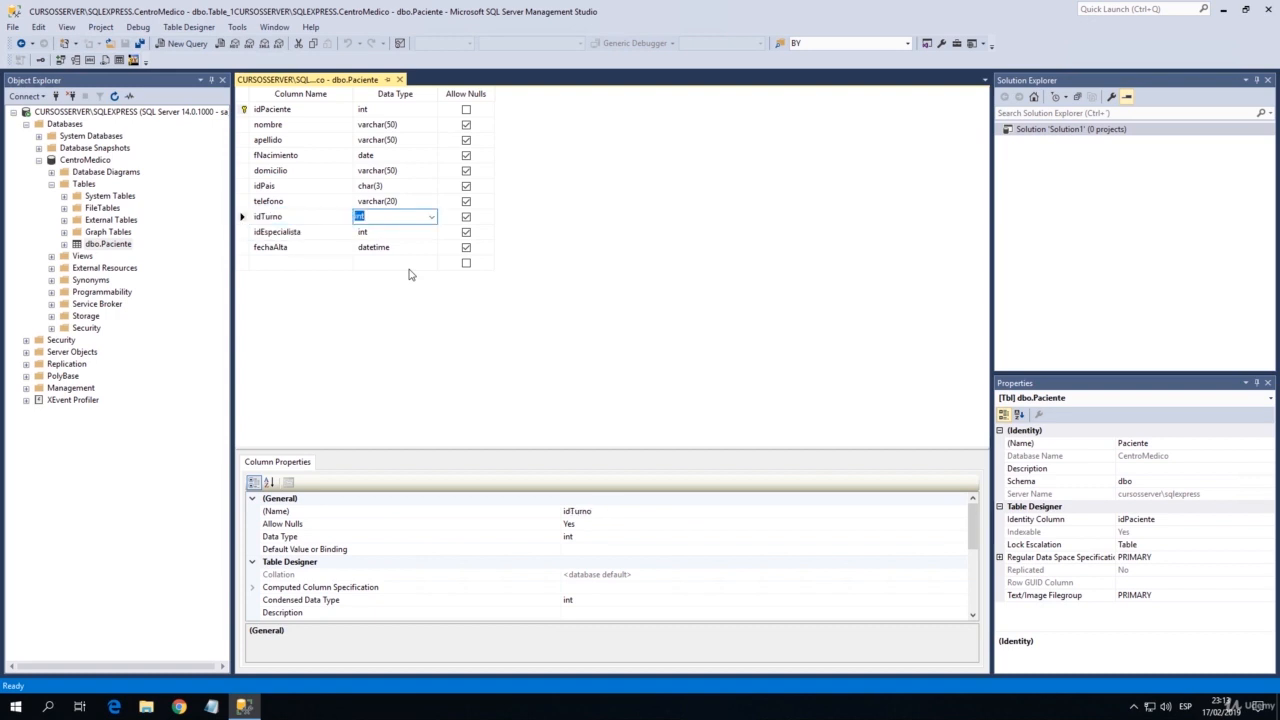
{"action": "key", "text": "Left"}
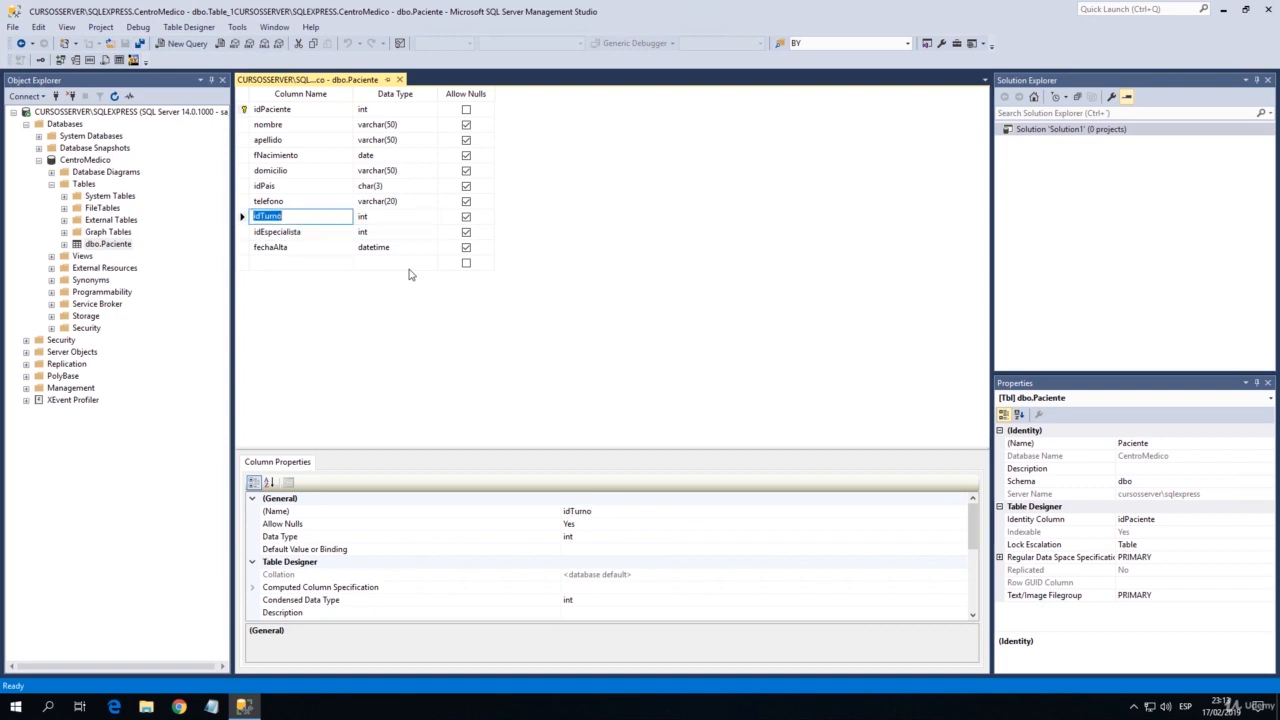
{"action": "key", "text": "Down"}
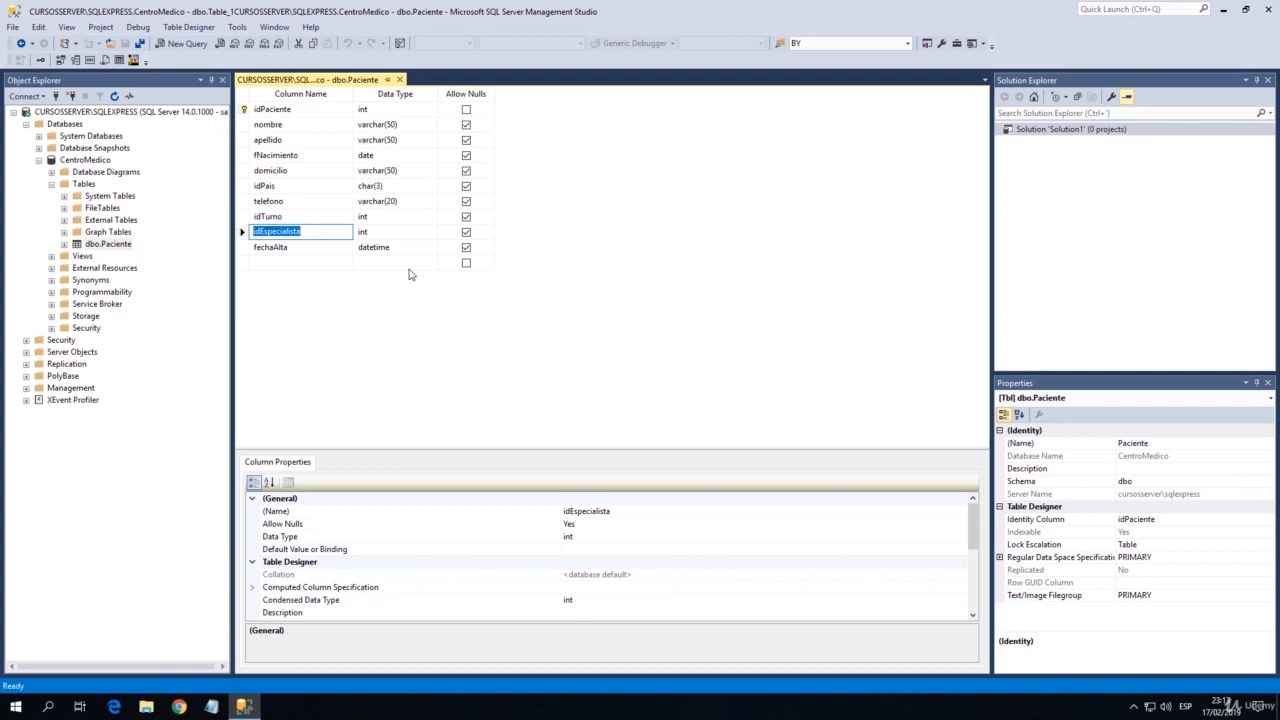
{"action": "key", "text": "Up"}
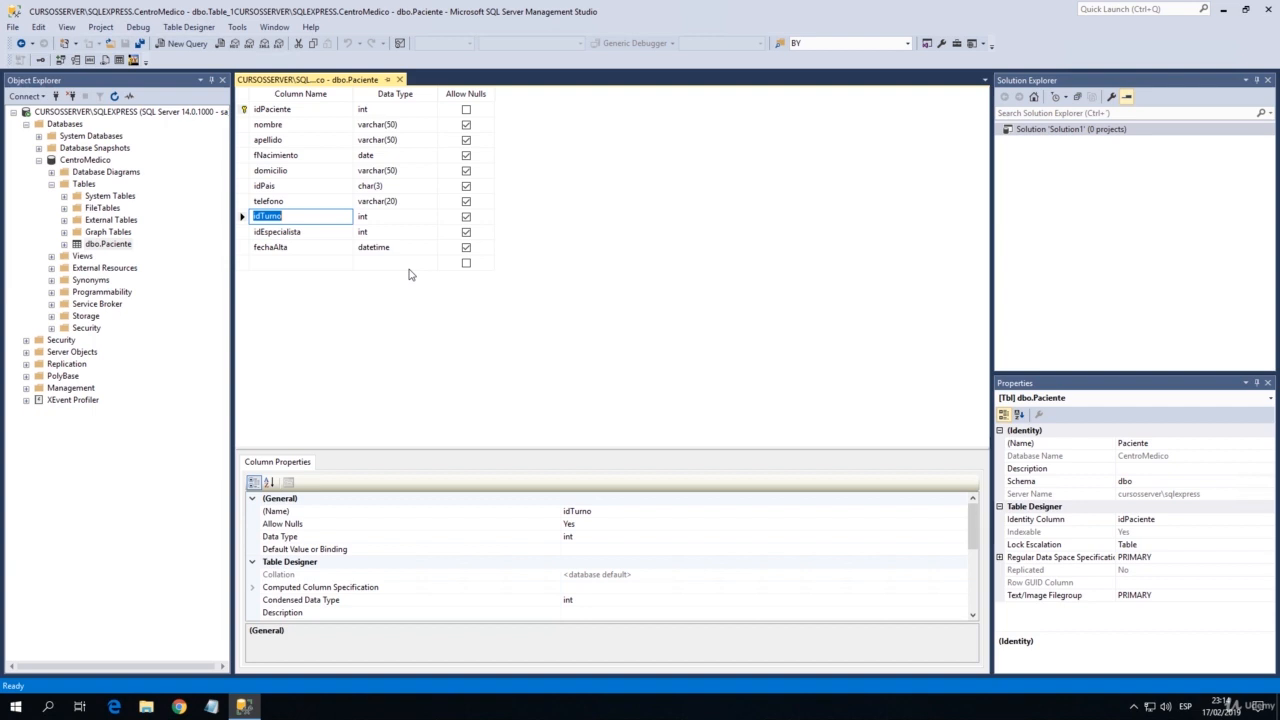
{"action": "key", "text": "Up"}
{"action": "key", "text": "Down"}
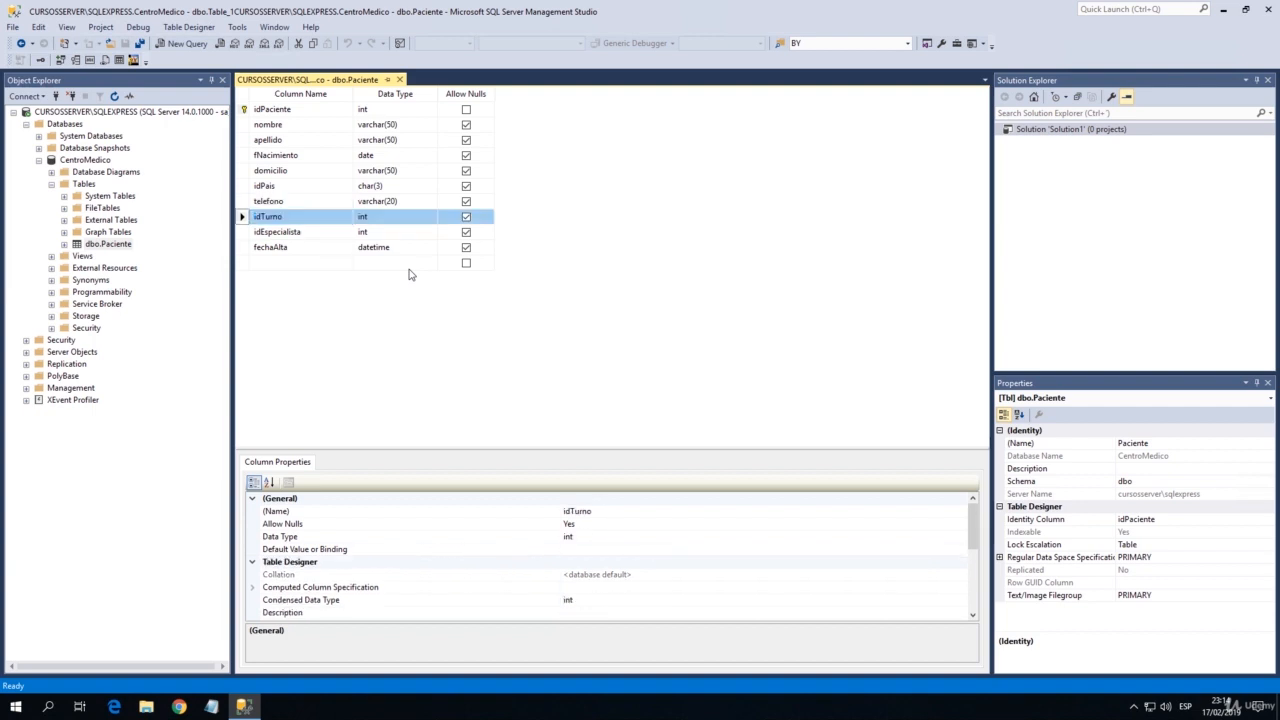
{"action": "key", "text": "shift+Down"}
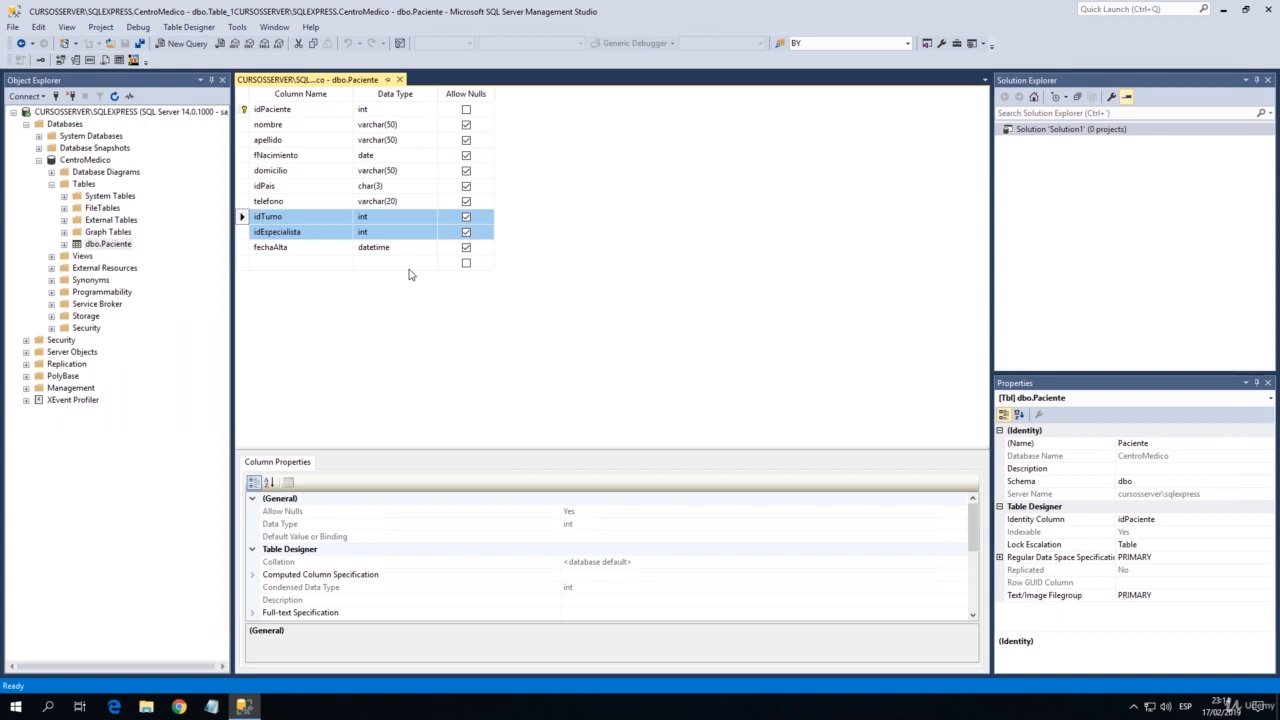
{"action": "key", "text": "Delete"}
{"action": "key", "text": "Up"}
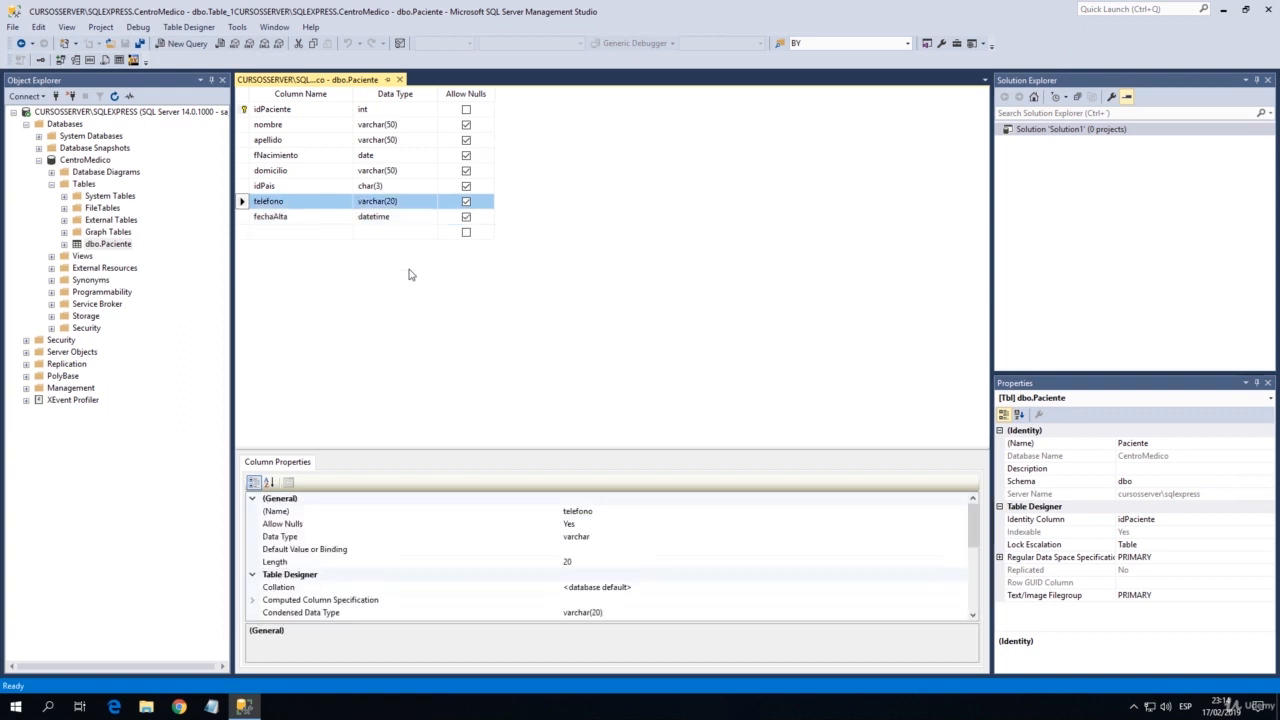
Examine the column definitions between idPaciente and domicilio in the Paciente table.
{"action": "left_click", "coordinate": [274, 172]}
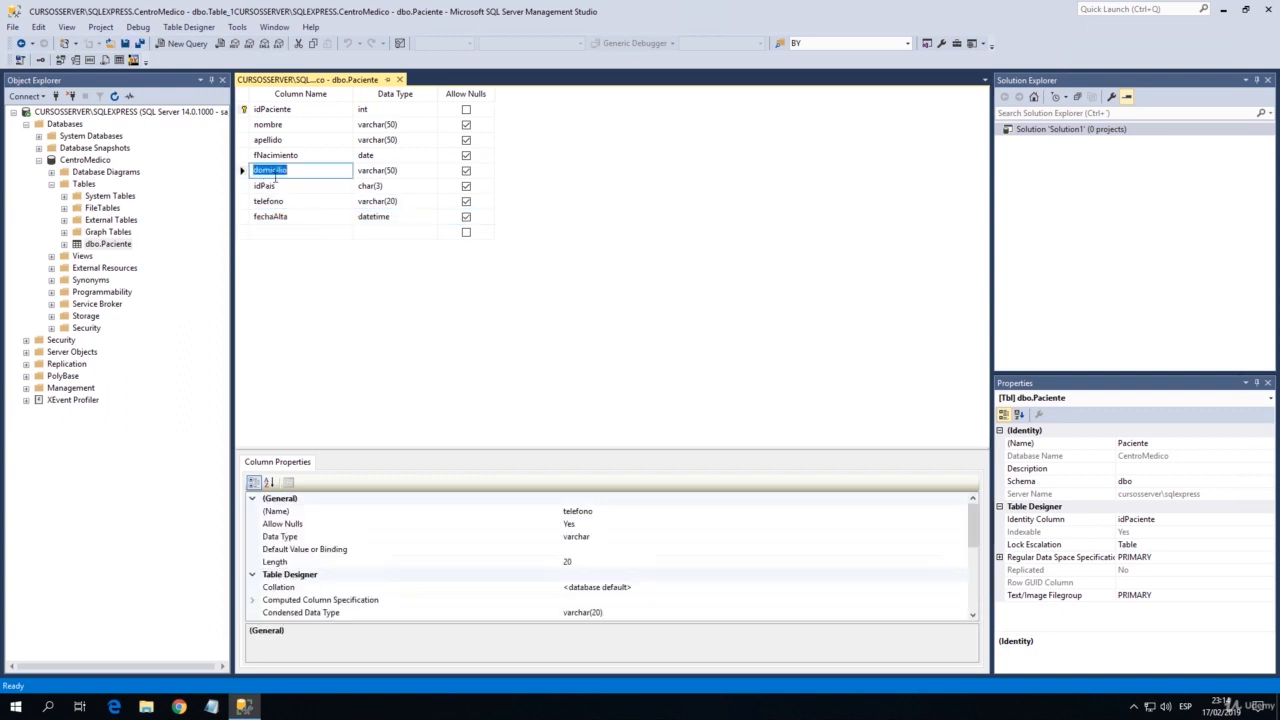
{"action": "key", "text": "Up"}
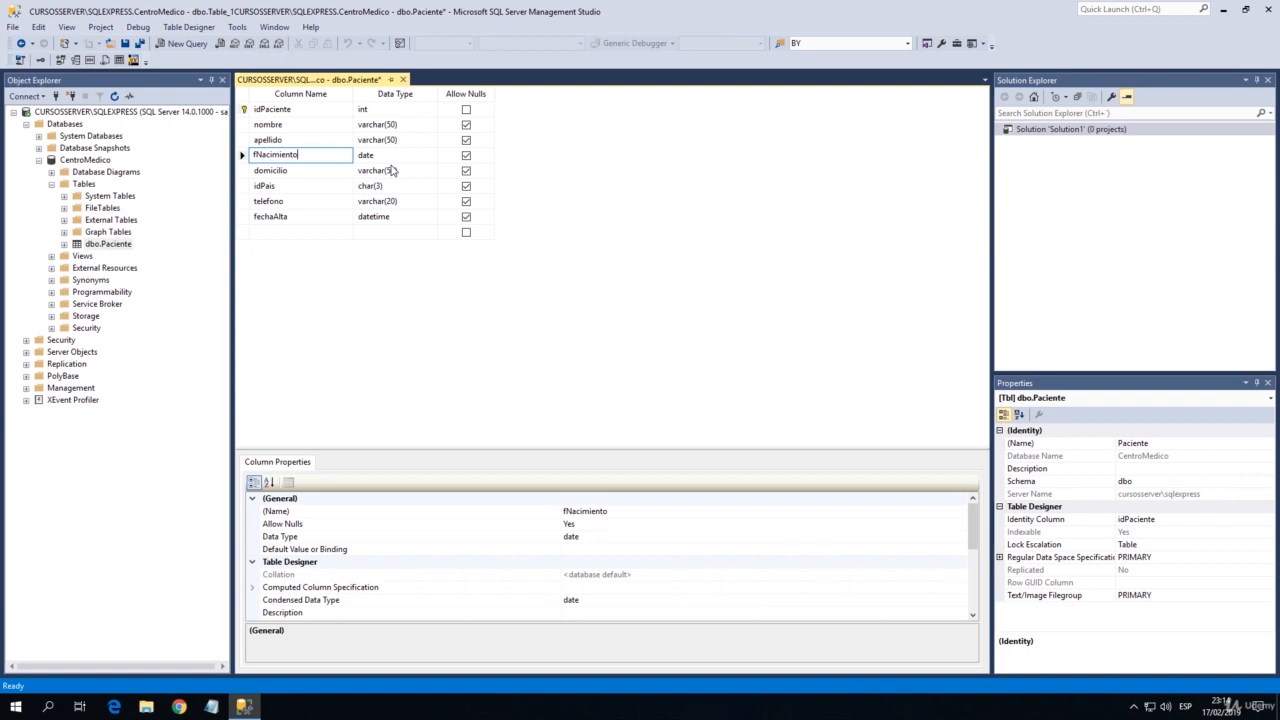
{"action": "key", "text": "Down"}
{"action": "key", "text": "Up"}
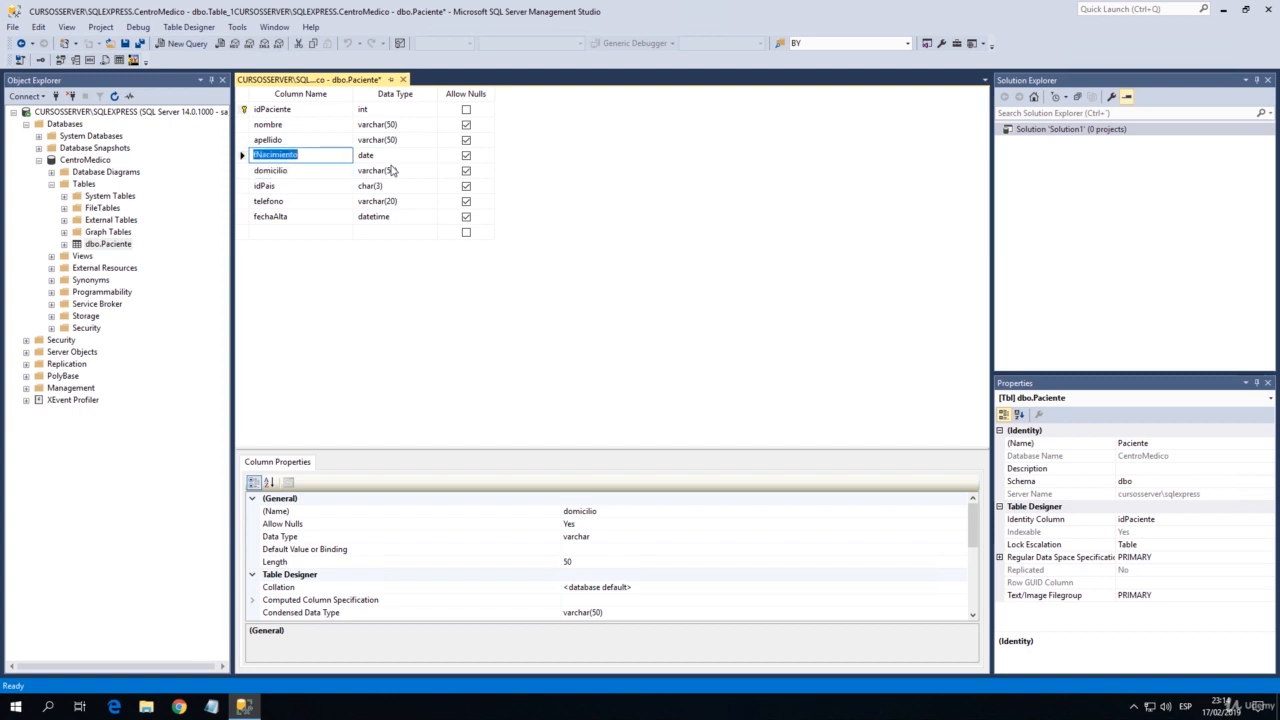
{"action": "key", "text": "Up"}
{"action": "key", "text": "Up"}
{"action": "key", "text": "Up"}
{"action": "key", "text": "Down"}
{"action": "key", "text": "Up"}
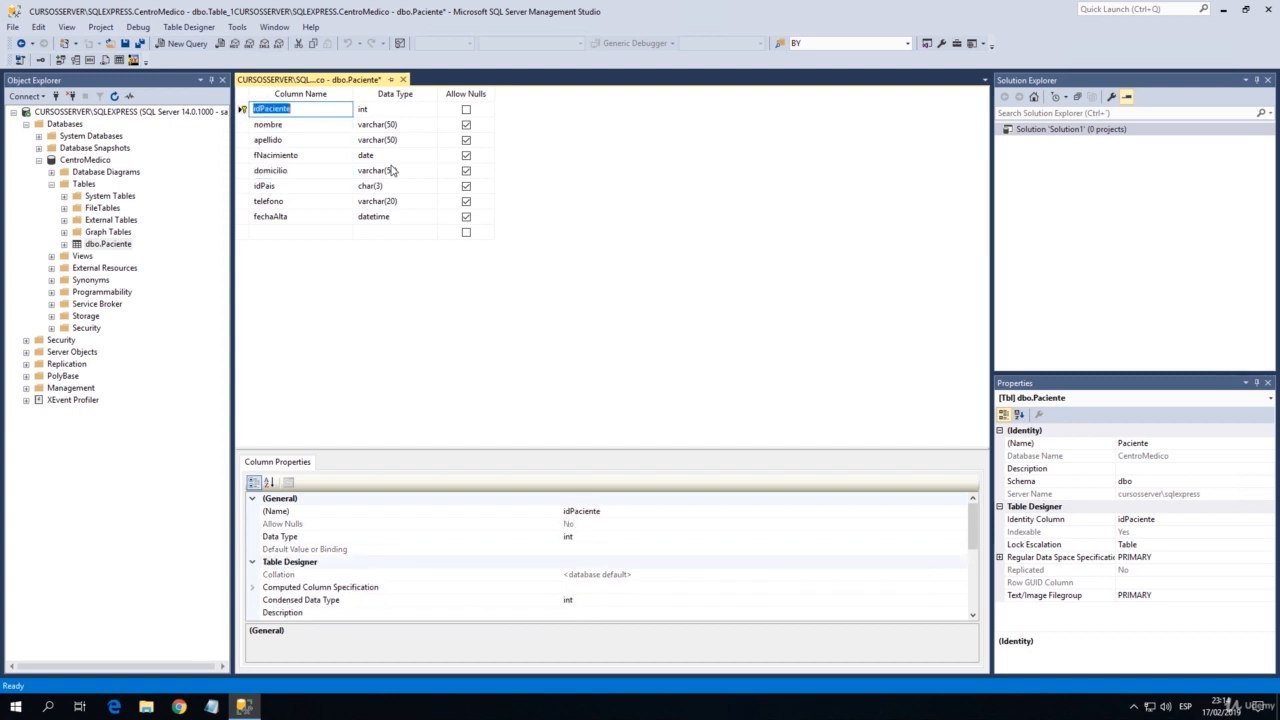
{"action": "key", "text": "Down"}
{"action": "key", "text": "Up"}
{"action": "key", "text": "Down"}
{"action": "key", "text": "Down"}
{"action": "key", "text": "Down"}
{"action": "key", "text": "Down"}
{"action": "key", "text": "Down"}
{"action": "key", "text": "Down"}
{"action": "key", "text": "Down"}
{"action": "key", "text": "Down"}
{"action": "key", "text": "Up"}
{"action": "key", "text": "Up"}
{"action": "key", "text": "Up"}
{"action": "key", "text": "Up"}
{"action": "key", "text": "Up"}
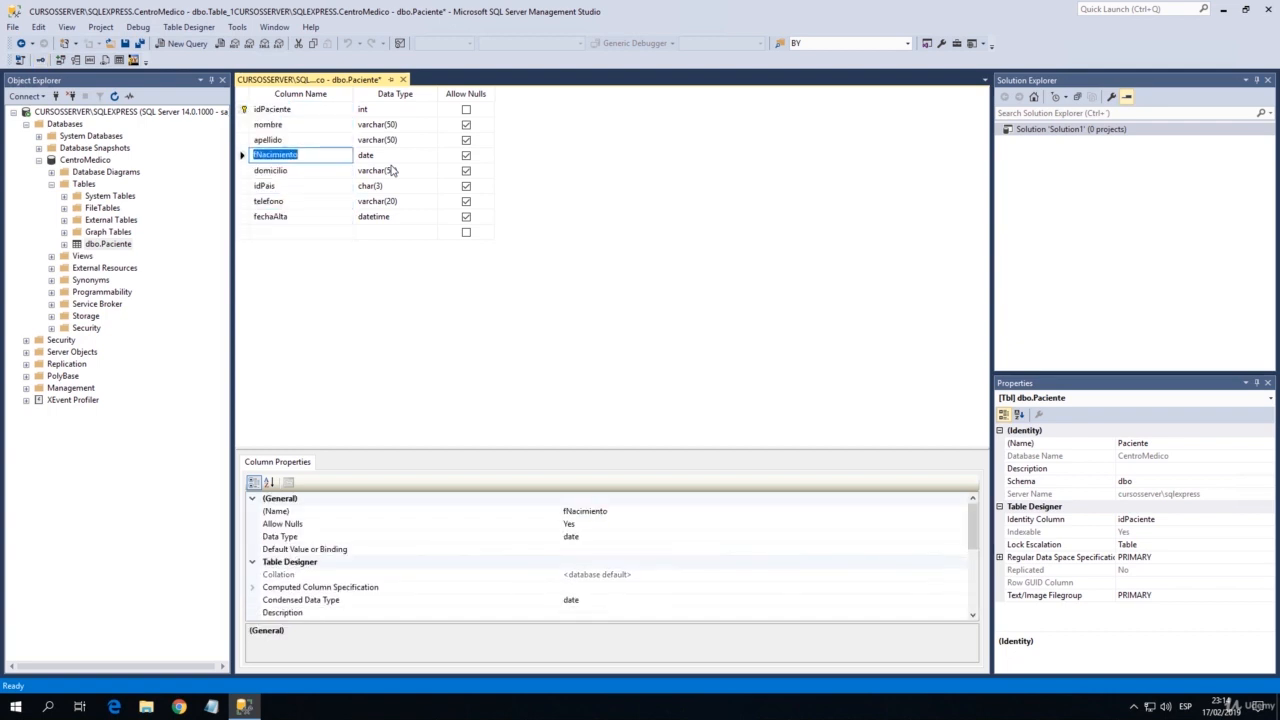
Review the Paciente columns from telefono back up to the idPaciente key column.
{"action": "key", "text": "Down"}
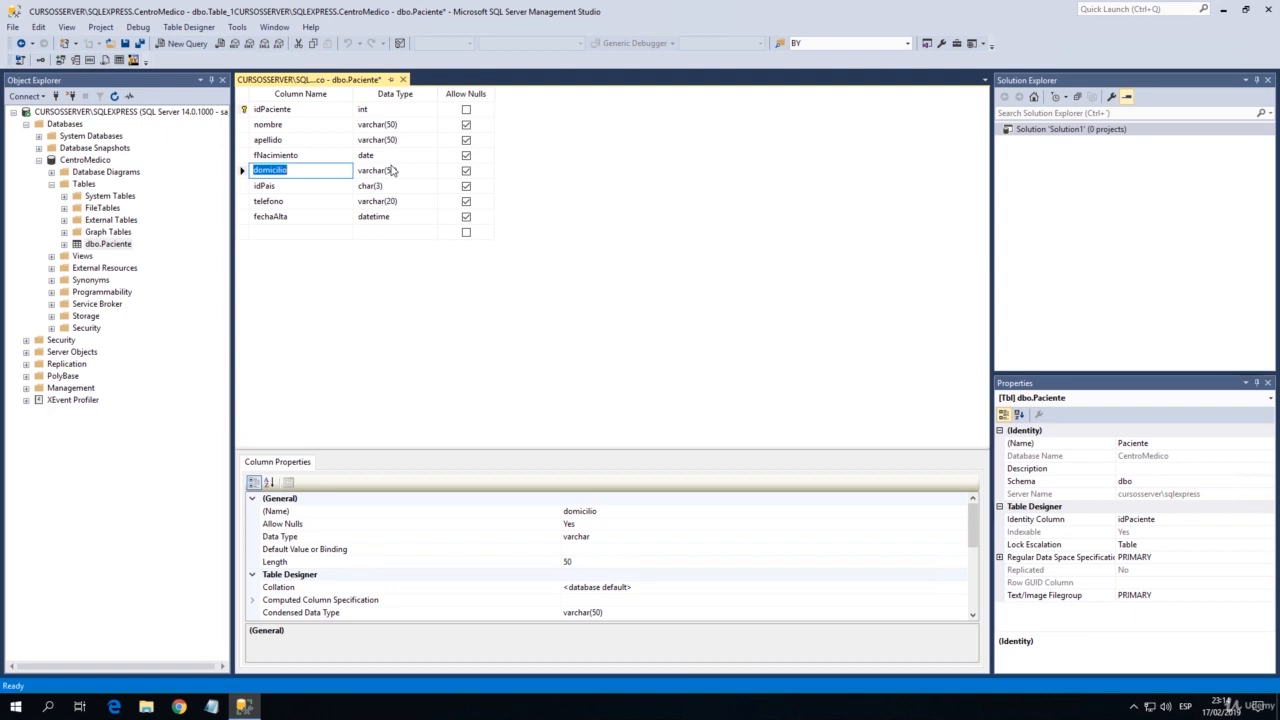
{"action": "key", "text": "Up"}
{"action": "key", "text": "Down"}
{"action": "key", "text": "Down"}
{"action": "key", "text": "Down"}
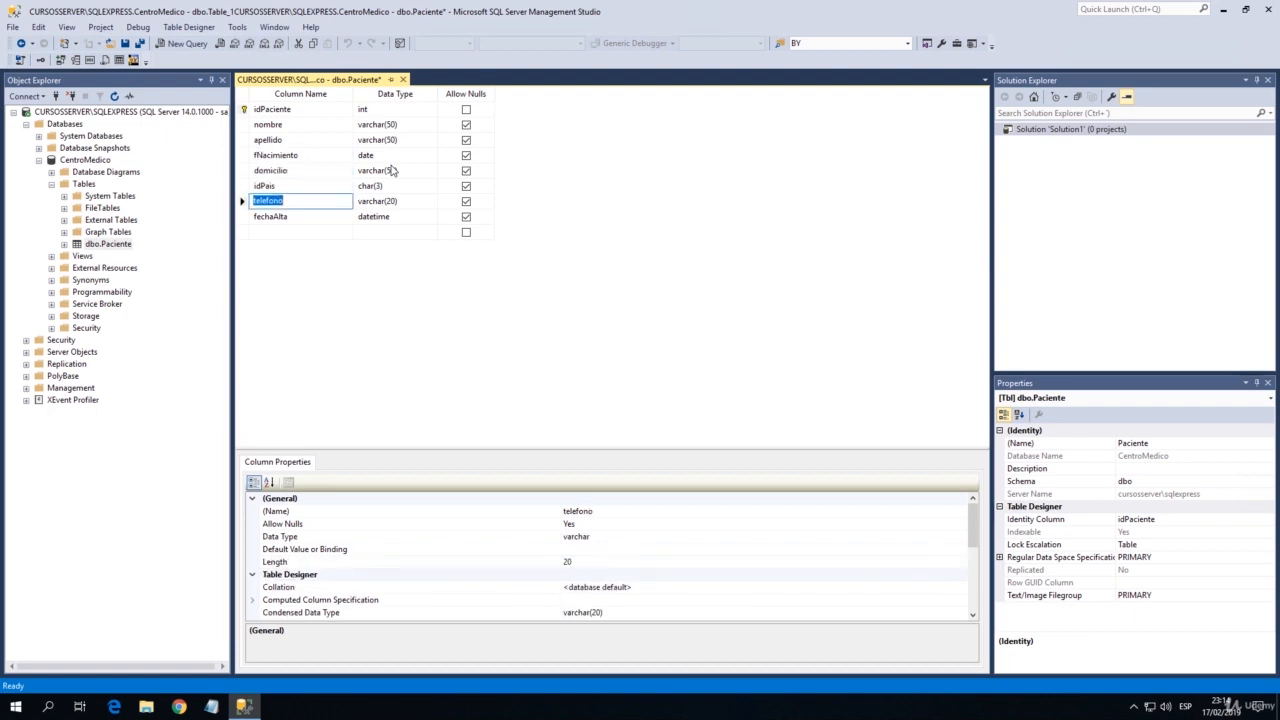
{"action": "key", "text": "Up"}
{"action": "key", "text": "Up"}
{"action": "key", "text": "Up"}
{"action": "key", "text": "Up"}
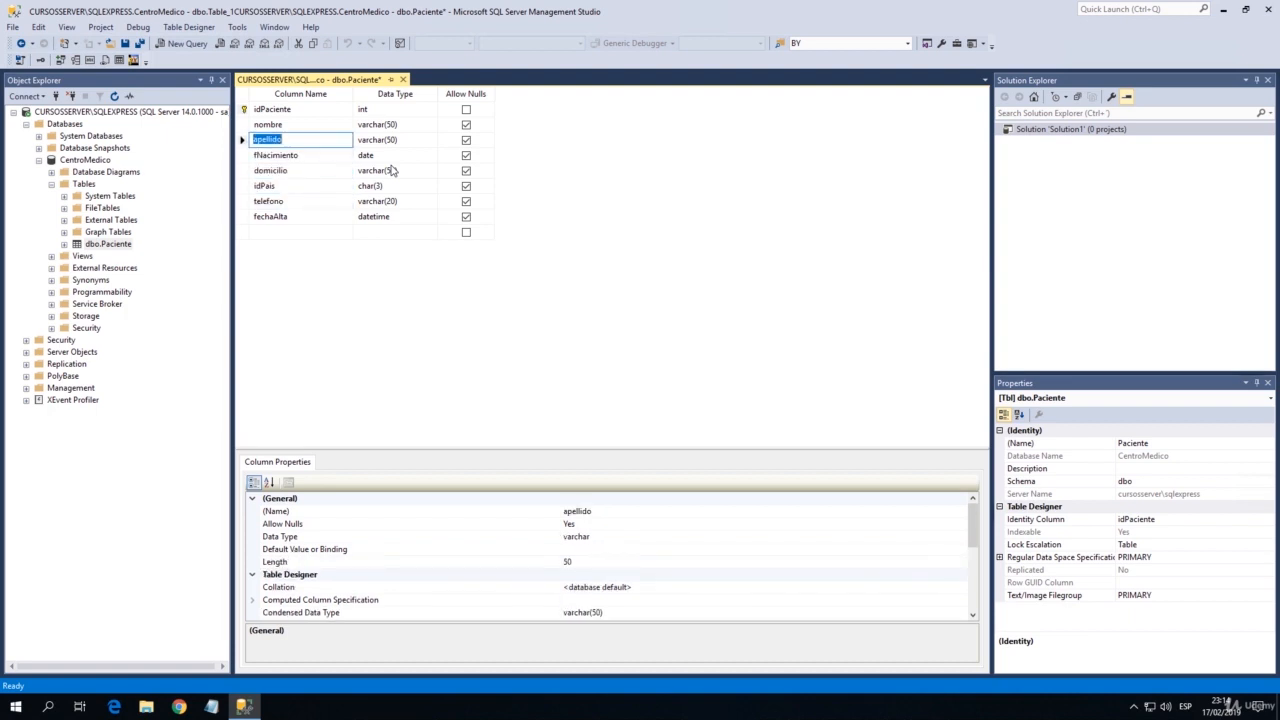
{"action": "key", "text": "Up"}
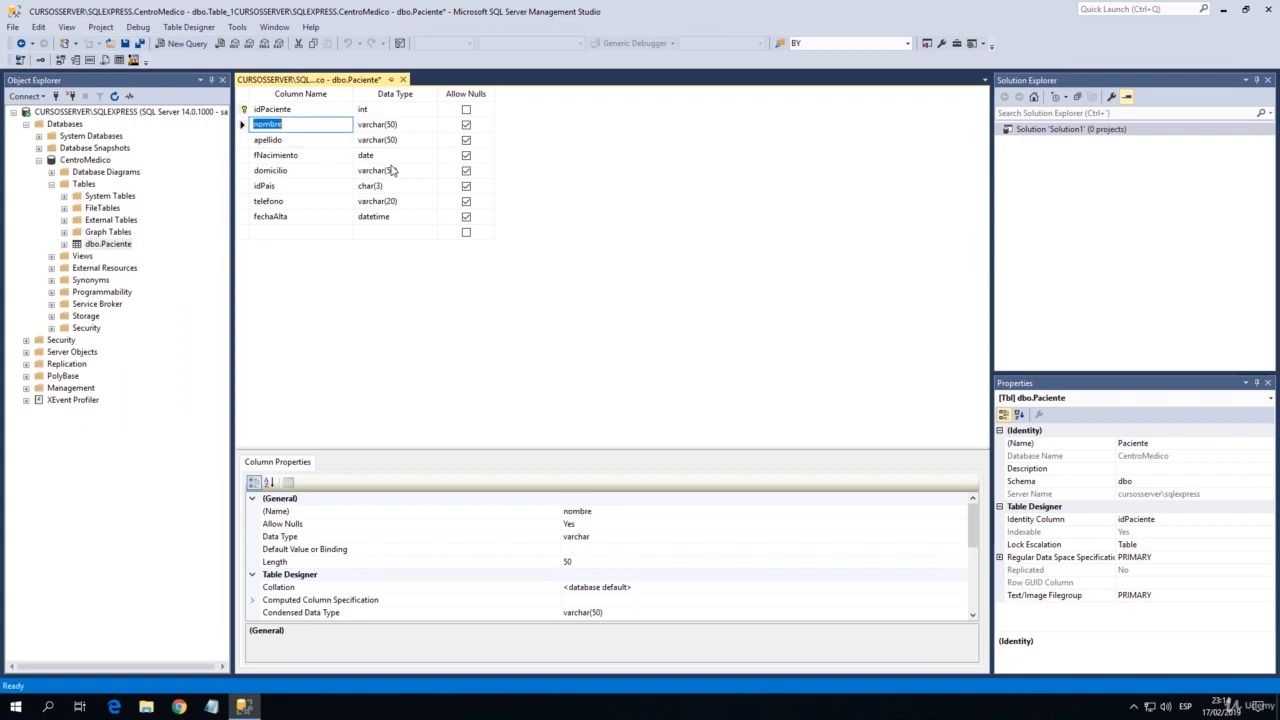
{"action": "key", "text": "Up"}
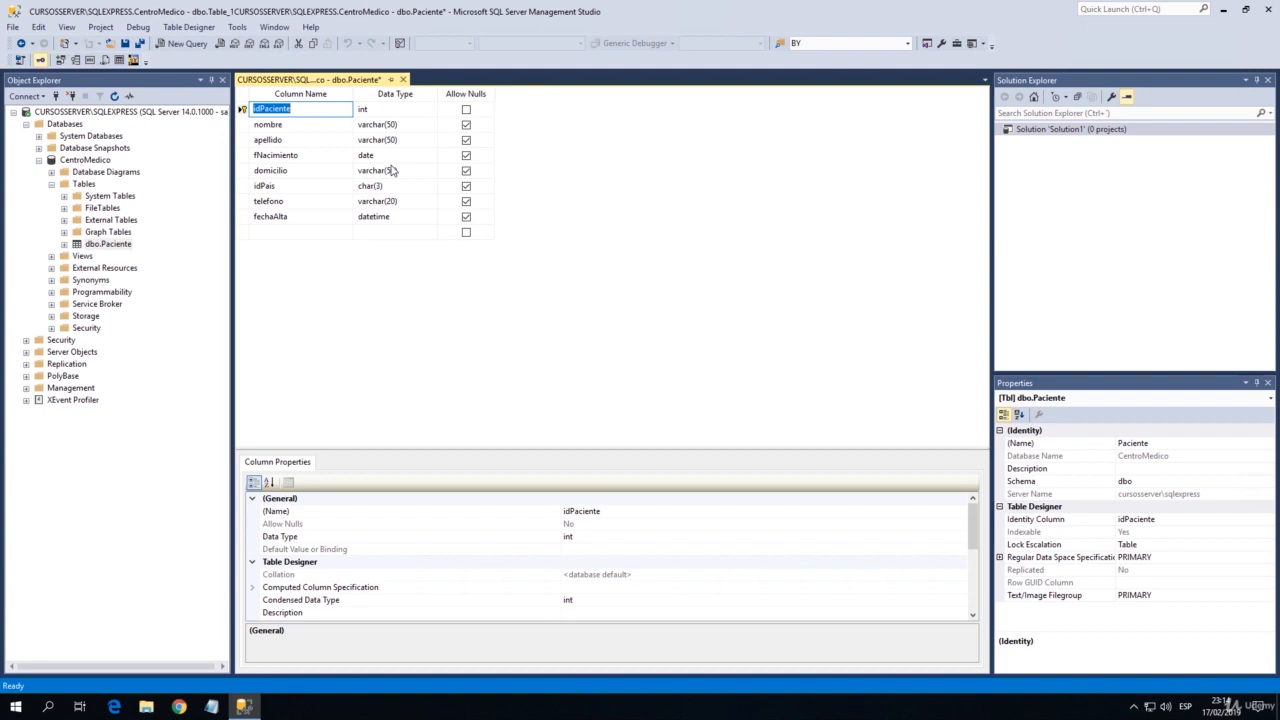
Go through the nombre, apellido, fNacimiento, domicilio, idPais, telefono and fechaAlta column definitions in order.
{"action": "key", "text": "Down"}
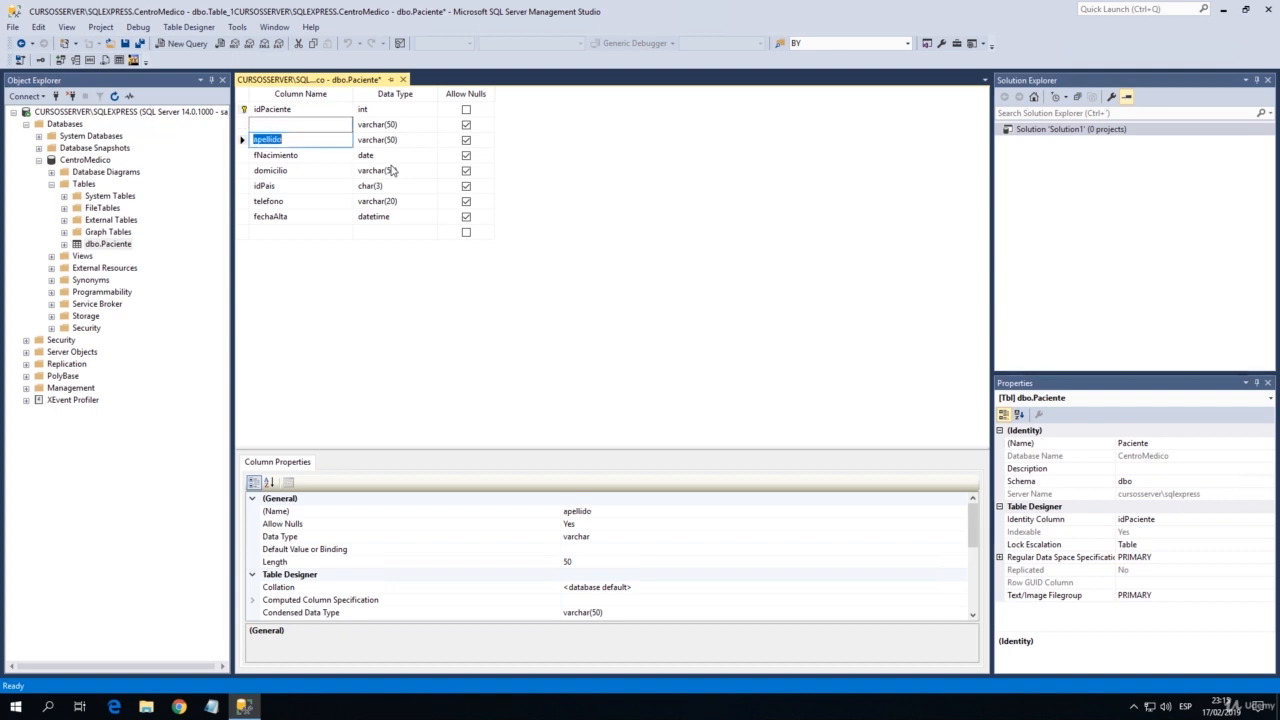
{"action": "key", "text": "Up"}
{"action": "key", "text": "Down"}
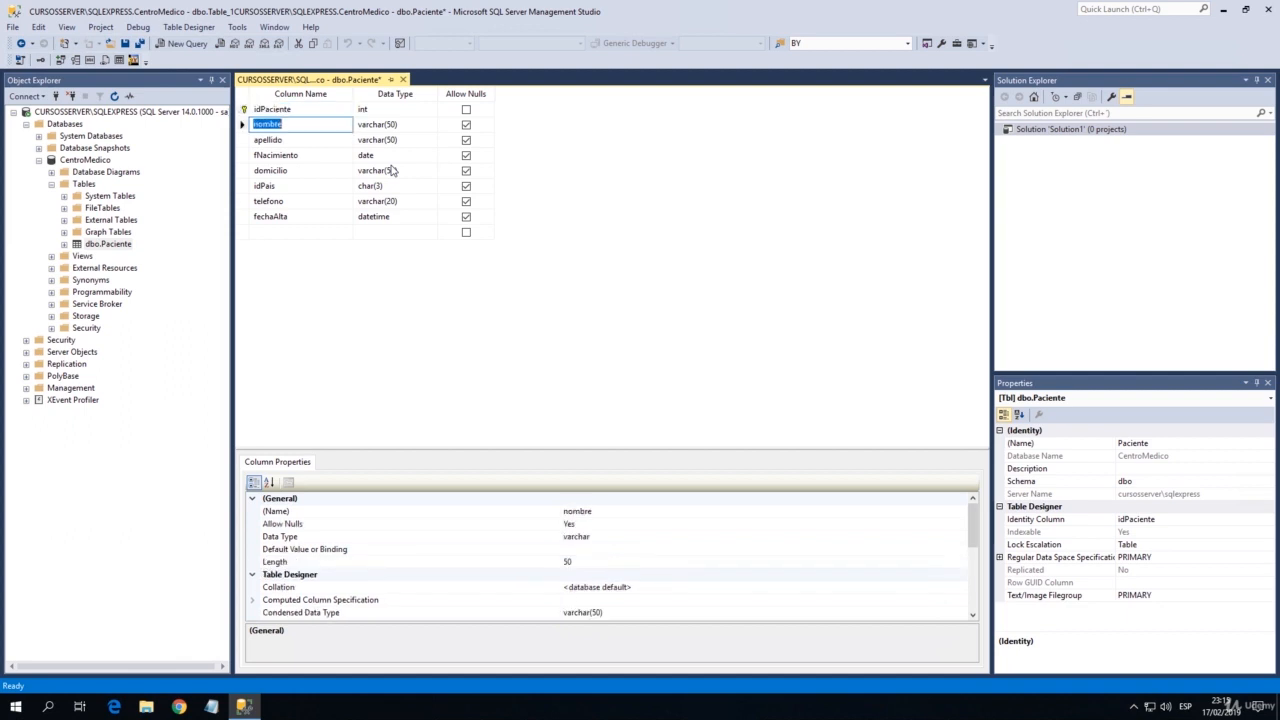
{"action": "key", "text": "Down"}
{"action": "key", "text": "Down"}
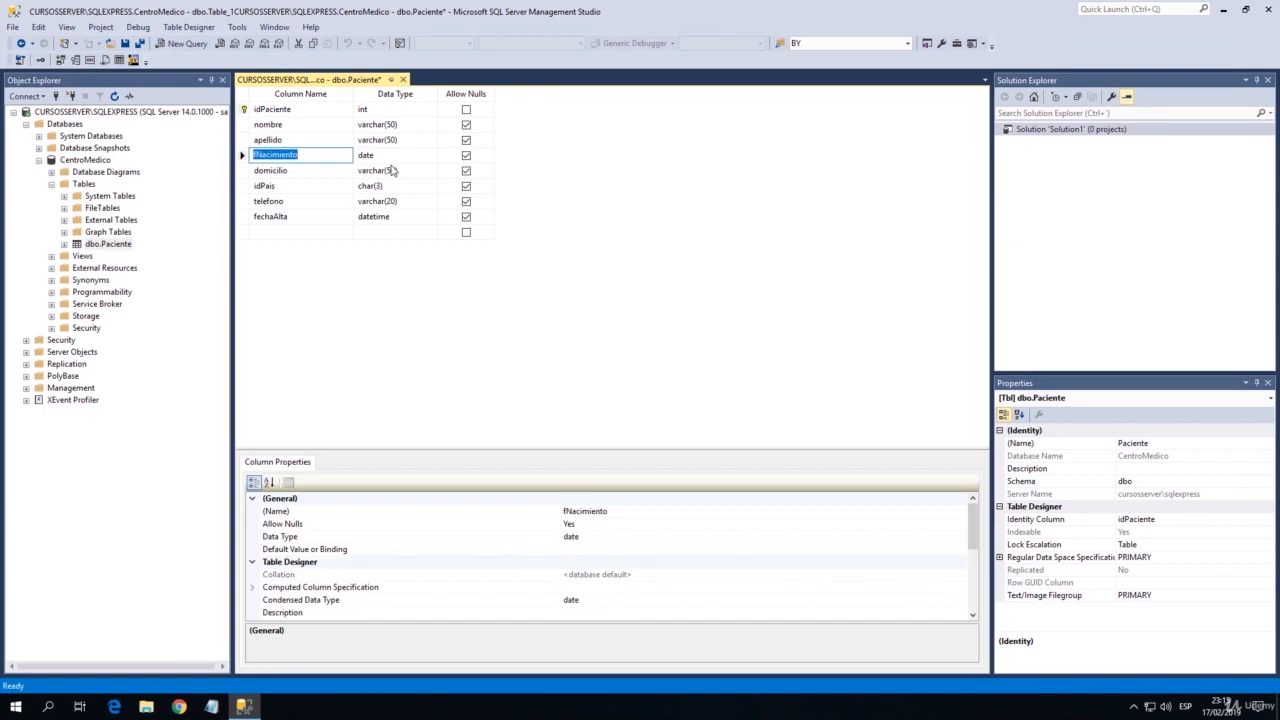
{"action": "key", "text": "Down"}
{"action": "key", "text": "Down"}
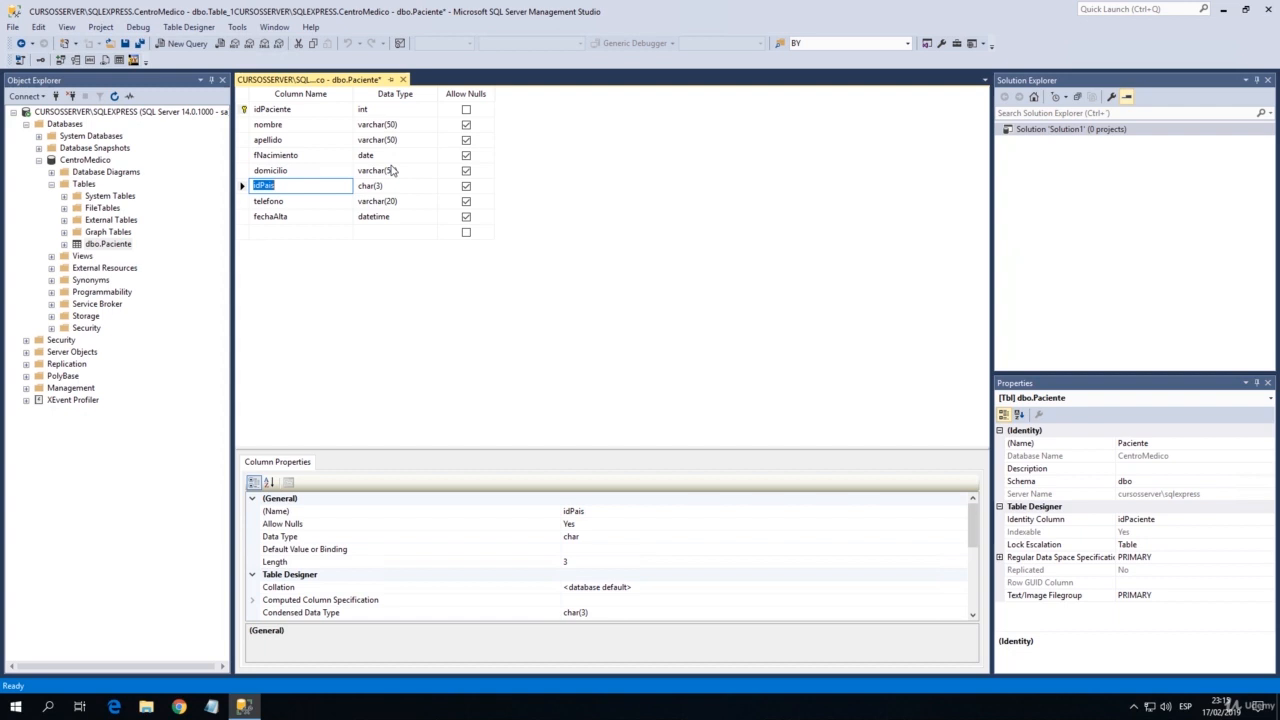
{"action": "key", "text": "Down"}
{"action": "key", "text": "Down"}
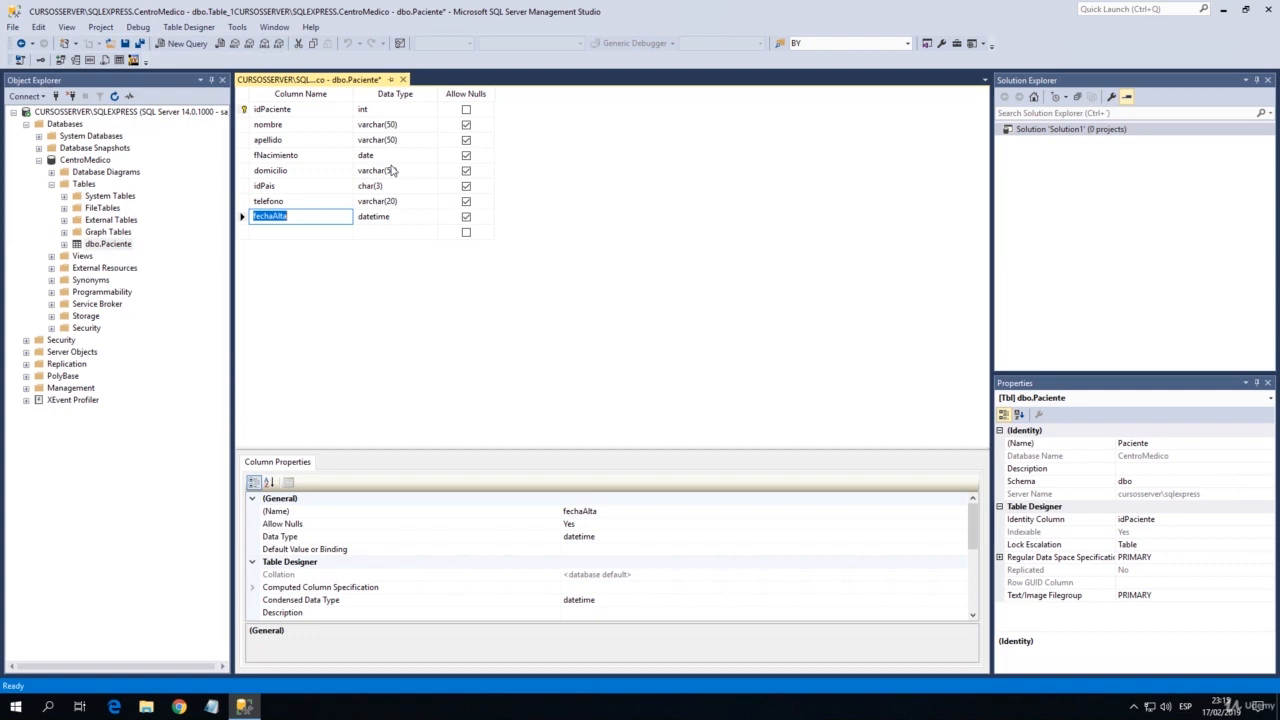
Delete the fechaAlta column from the Paciente table.
{"action": "key", "text": "Tab"}
{"action": "key", "text": "Tab"}
{"action": "key", "text": "space"}
{"action": "key", "text": "space"}
{"action": "key", "text": "shift+Tab"}
{"action": "key", "text": "shift+Tab"}
{"action": "key", "text": "Escape"}
{"action": "key", "text": "Delete"}
{"action": "key", "text": "Up"}
{"action": "key", "text": "Up"}
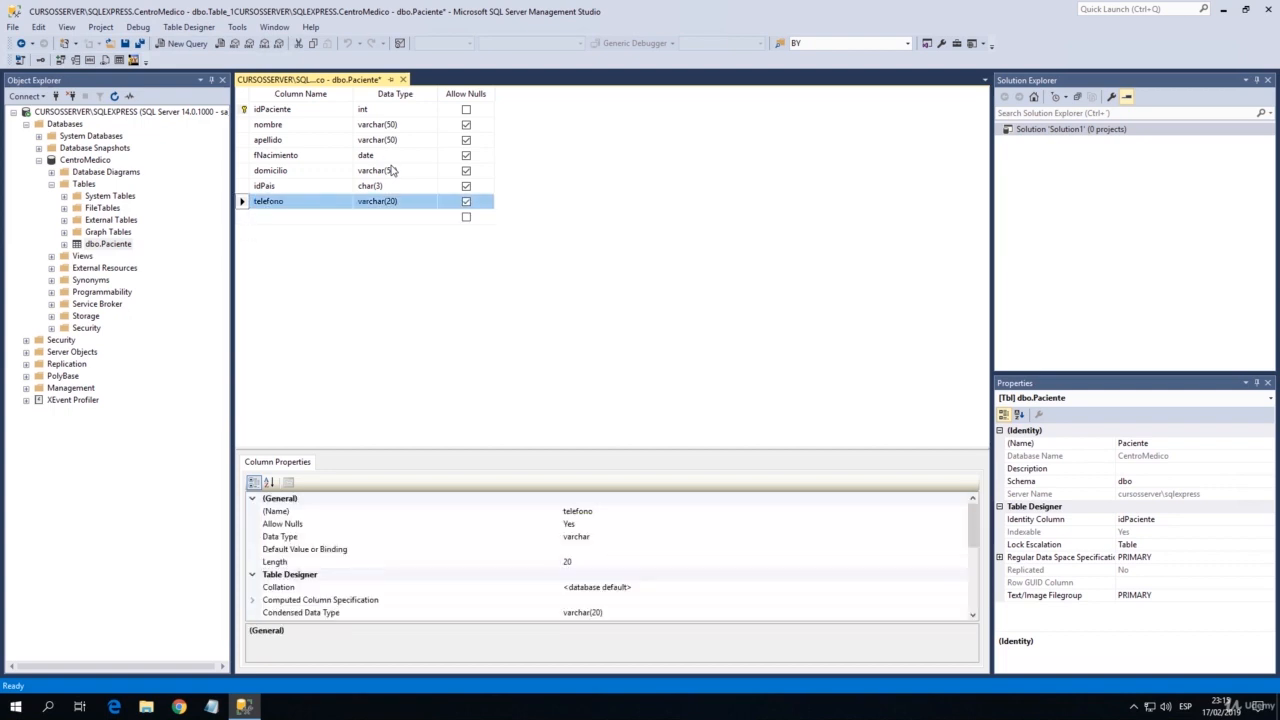
Check the apellido, fNacimiento and domicilio rows among the remaining Paciente columns.
{"action": "key", "text": "Down"}
{"action": "key", "text": "Up"}
{"action": "key", "text": "Down"}
{"action": "key", "text": "Up"}
{"action": "key", "text": "Up"}
{"action": "key", "text": "Up"}
{"action": "key", "text": "Up"}
{"action": "key", "text": "Up"}
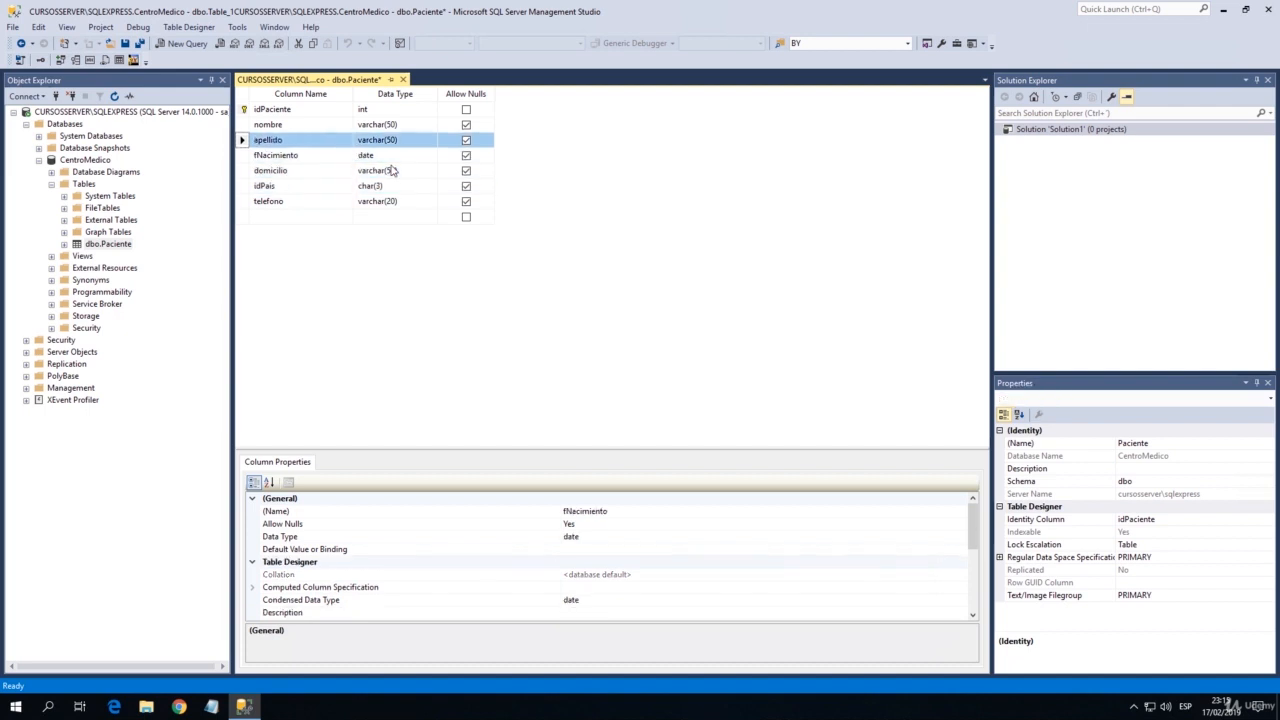
{"action": "key", "text": "Down"}
{"action": "key", "text": "Down"}
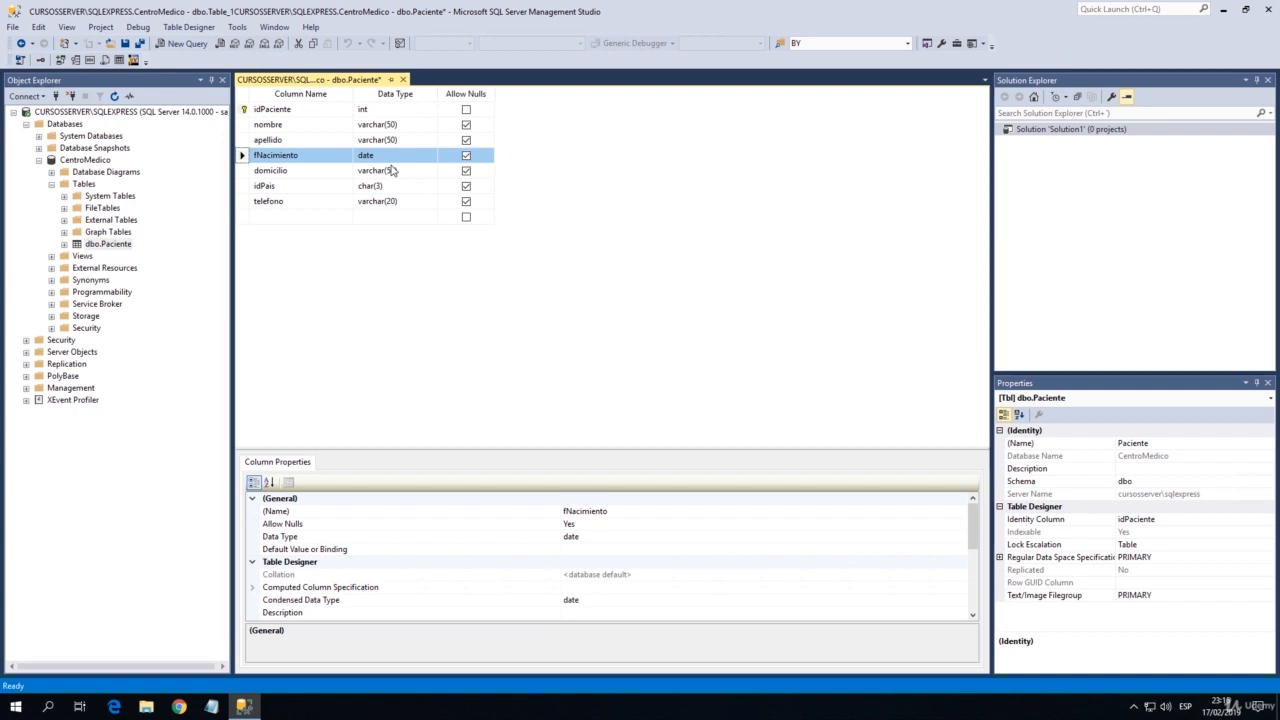
{"action": "key", "text": "Down"}
{"action": "key", "text": "Up"}
{"action": "key", "text": "Up"}
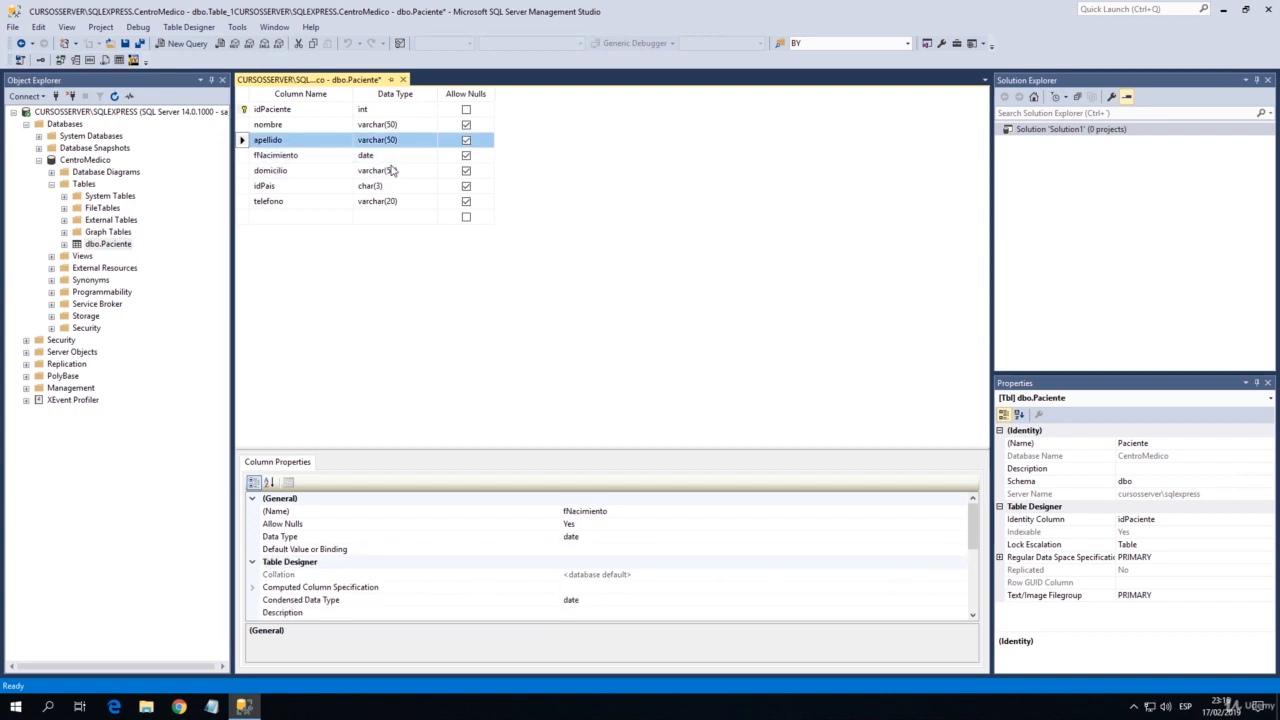
Highlight the nombre through telefono rows to examine the patient data columns that accompany idPaciente.
{"action": "key", "text": "shift+Up"}
{"action": "key", "text": "shift+Down"}
{"action": "key", "text": "shift+Down"}
{"action": "key", "text": "shift+Down"}
{"action": "key", "text": "shift+Down"}
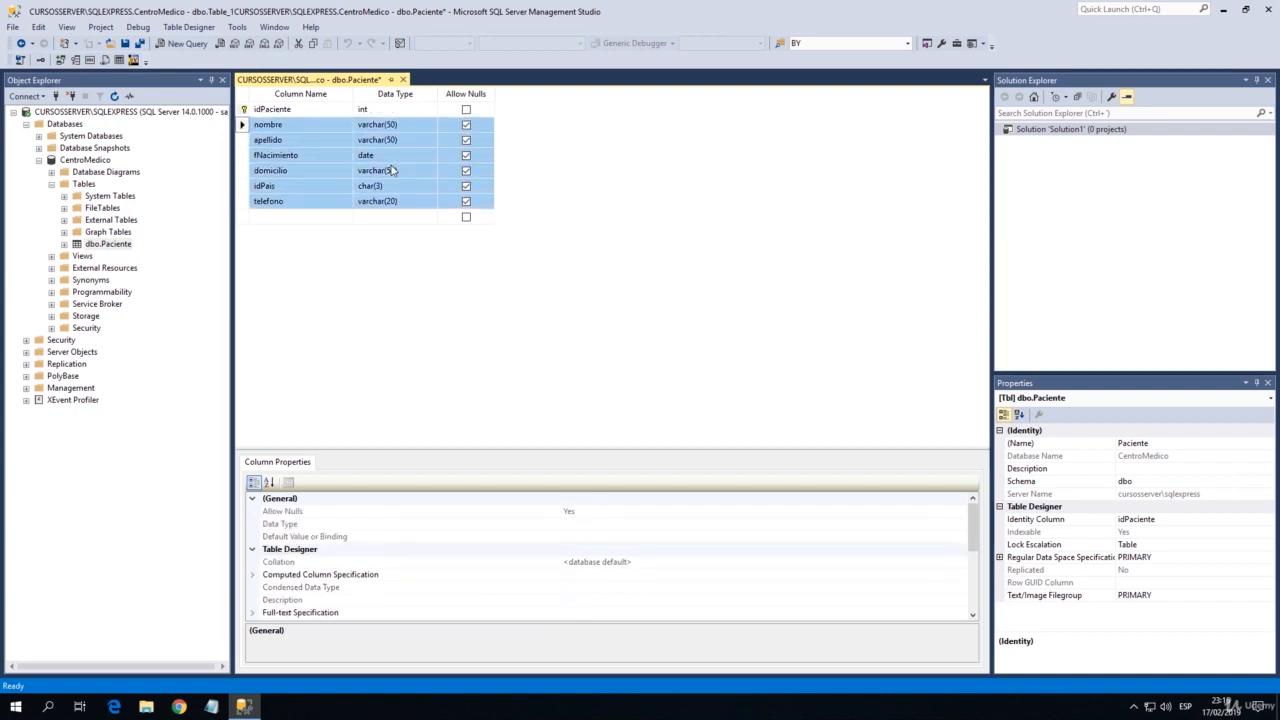
{"action": "key", "text": "Up"}
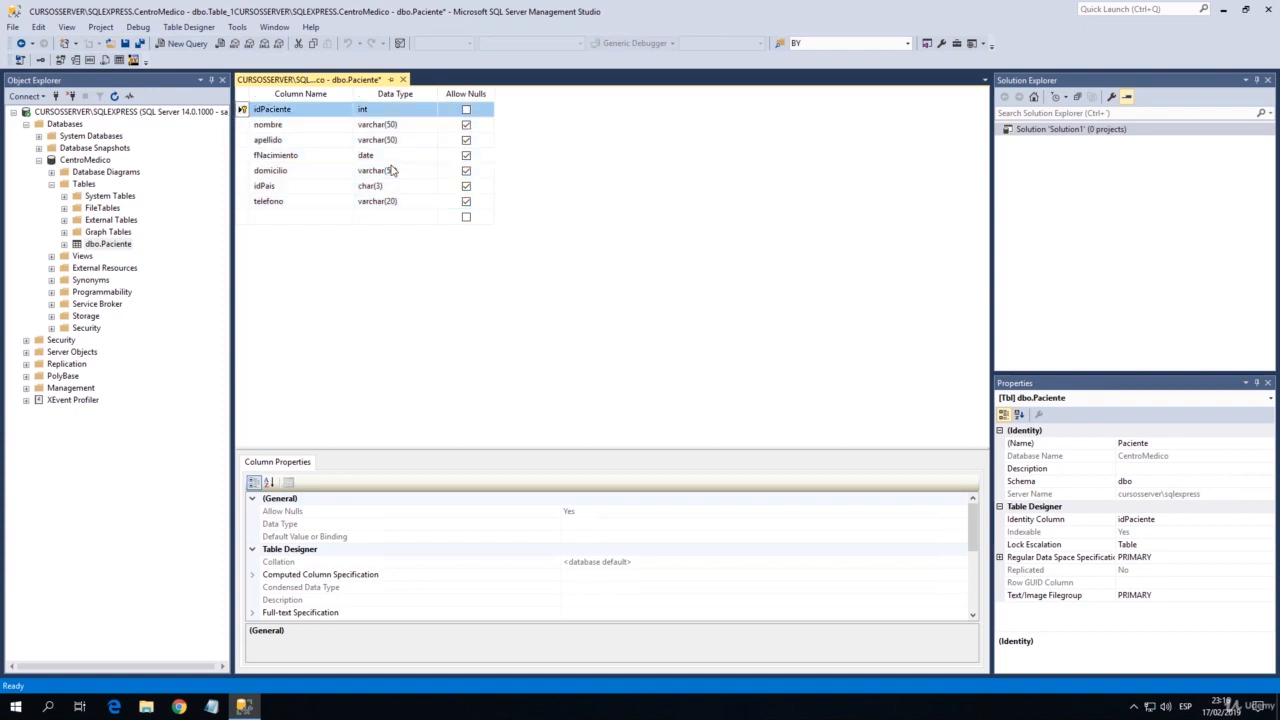
{"action": "key", "text": "Down"}
{"action": "key", "text": "shift+Down"}
{"action": "key", "text": "shift+Down"}
{"action": "key", "text": "shift+Down"}
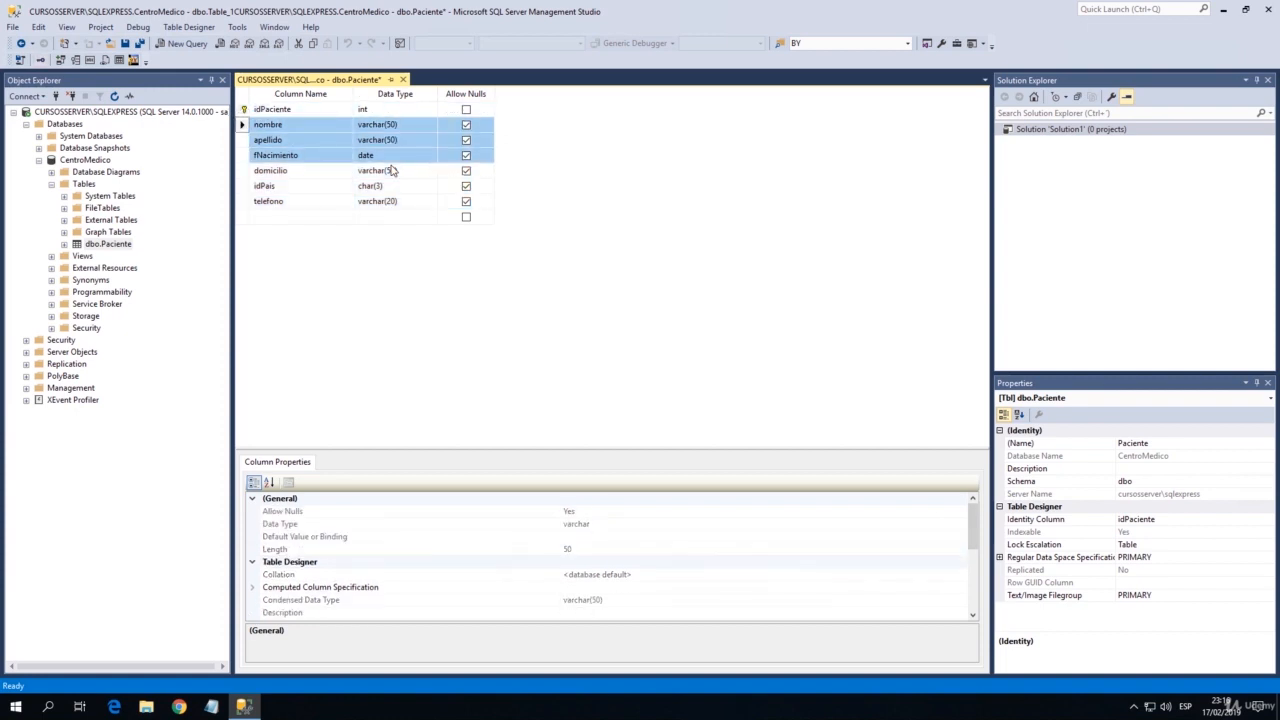
{"action": "key", "text": "shift+Down"}
{"action": "key", "text": "shift+Down"}
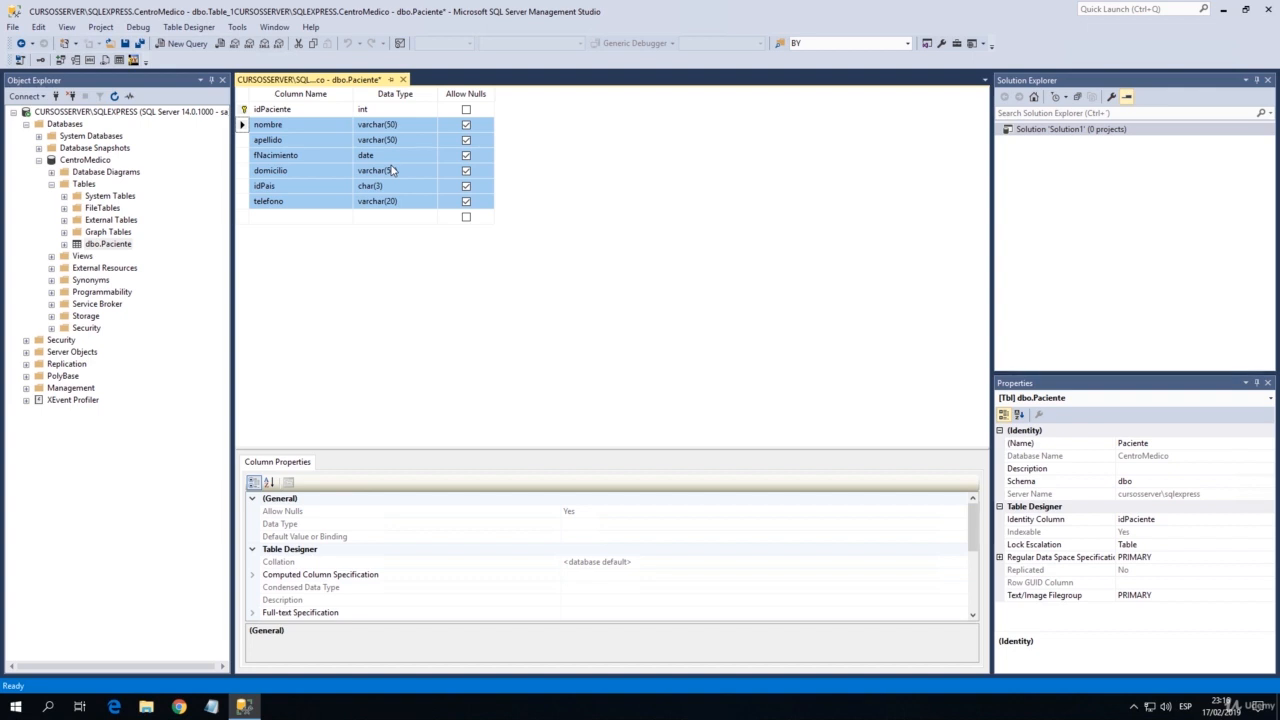
{"action": "key", "text": "Down"}
{"action": "key", "text": "Up"}
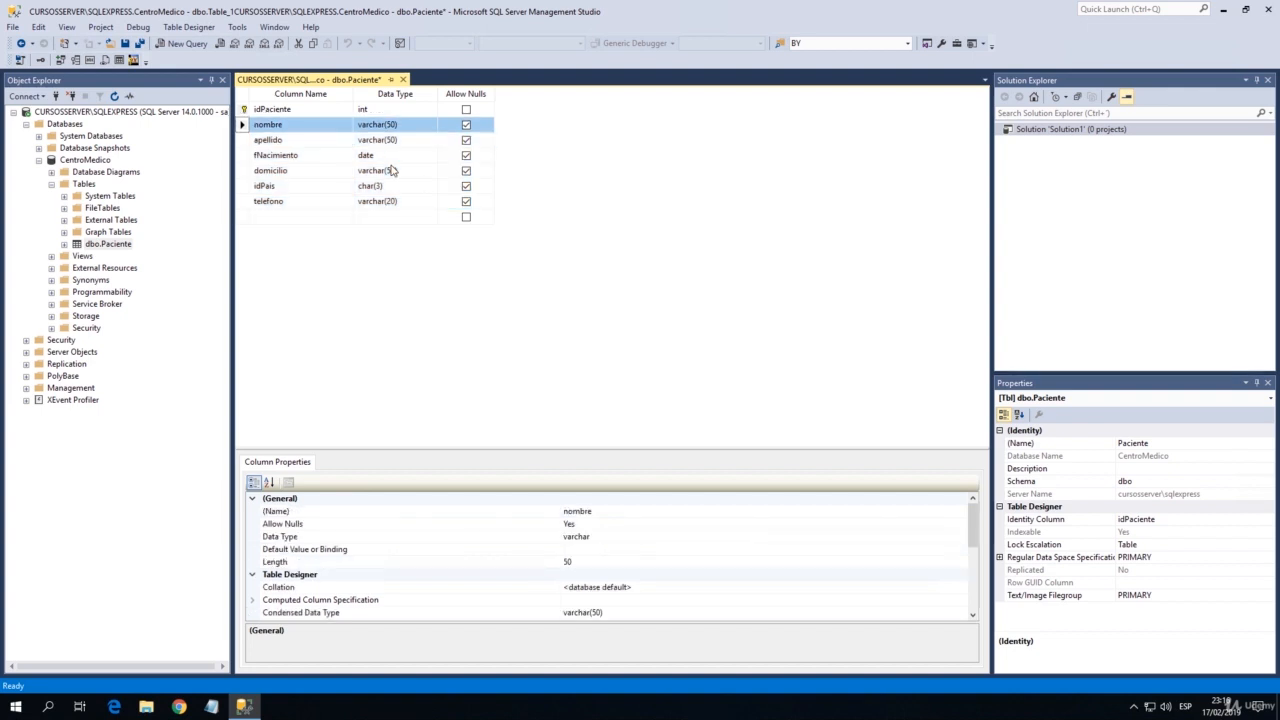
{"action": "key", "text": "shift+Down"}
{"action": "key", "text": "shift+Down"}
{"action": "key", "text": "shift+Down"}
{"action": "key", "text": "shift+Down"}
{"action": "key", "text": "shift+Down"}
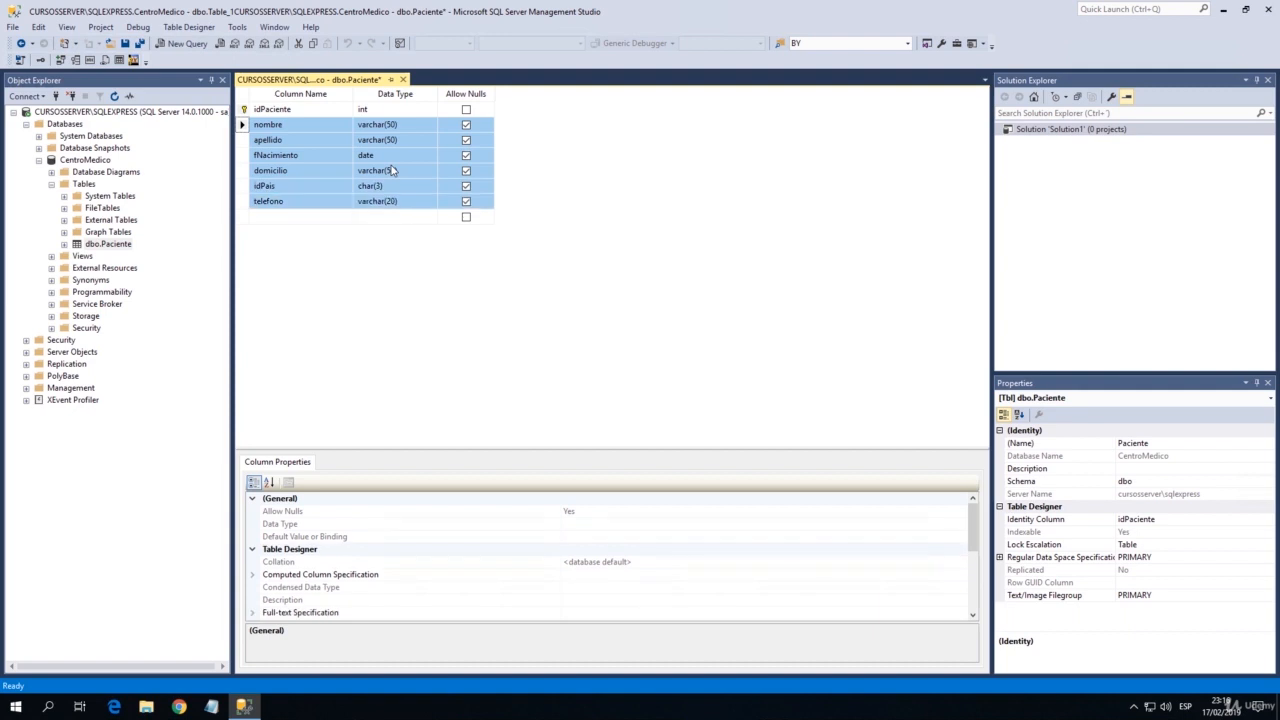
{"action": "key", "text": "Up"}
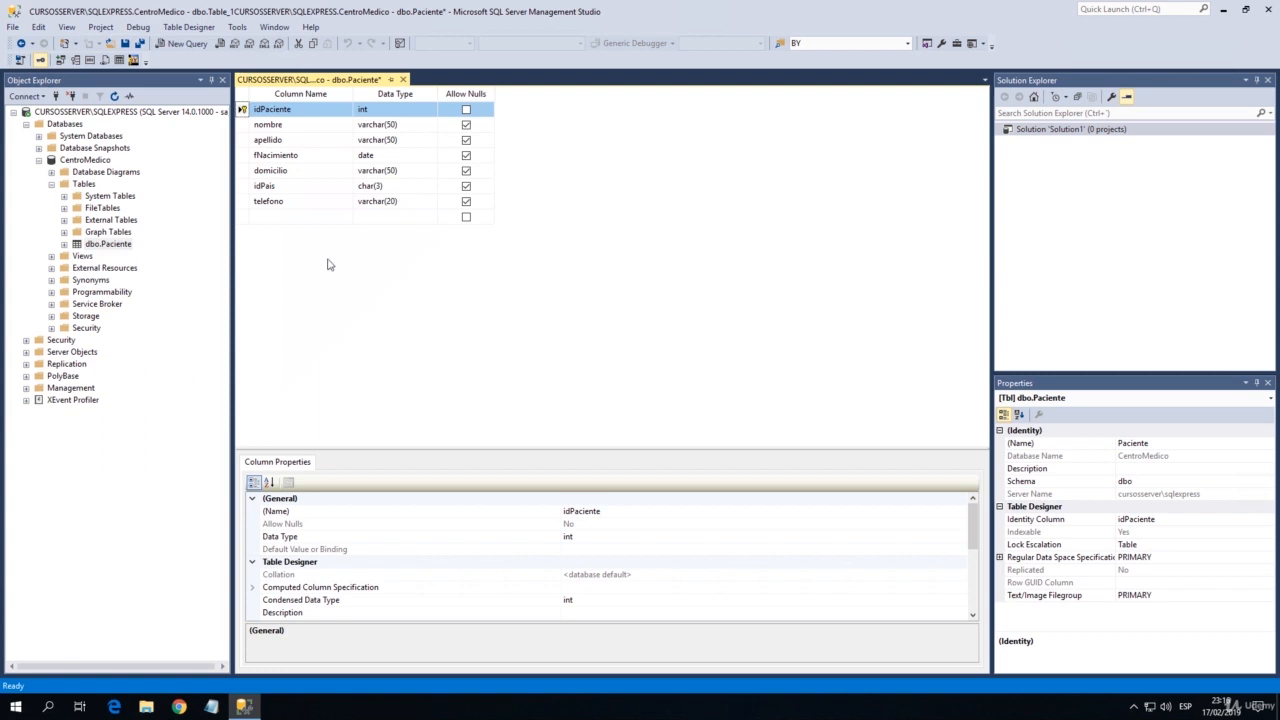
Add an email column with the data type varchar(30) below telefono in the Paciente table.
{"action": "left_click", "coordinate": [272, 217]}
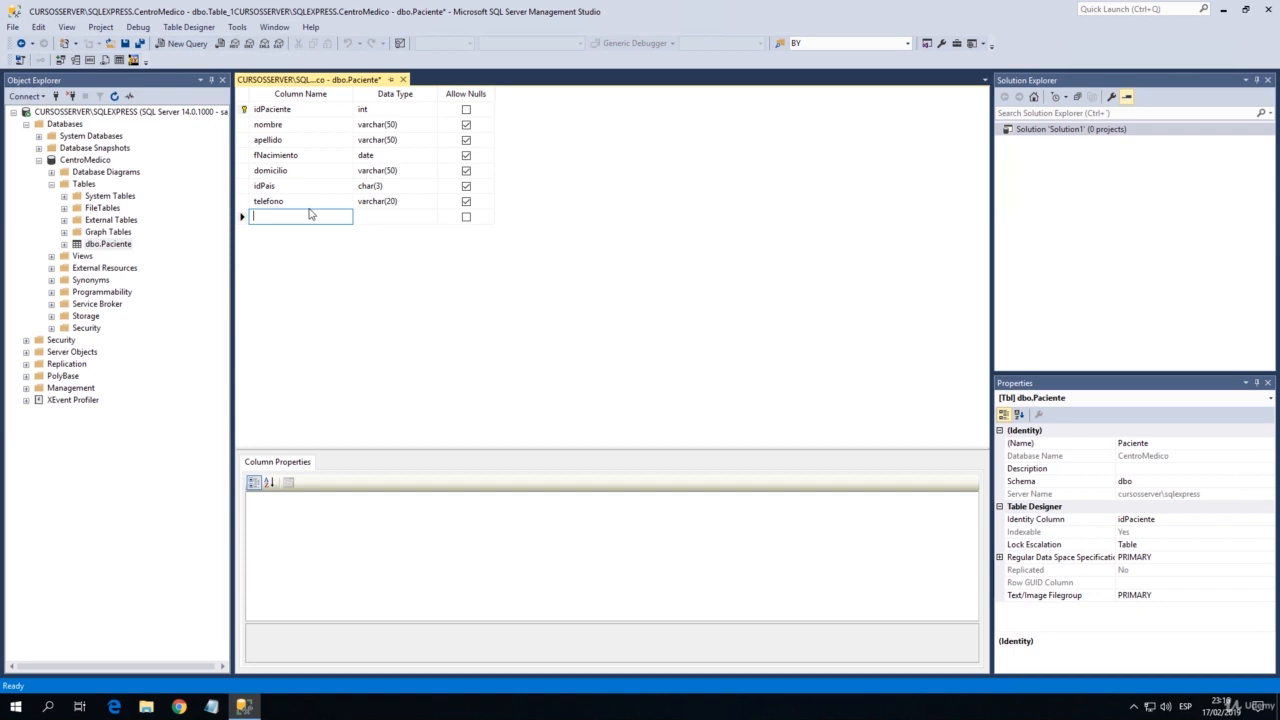
{"action": "type", "text": "emia"}
{"action": "key", "text": "BackSpace"}
{"action": "key", "text": "BackSpace"}
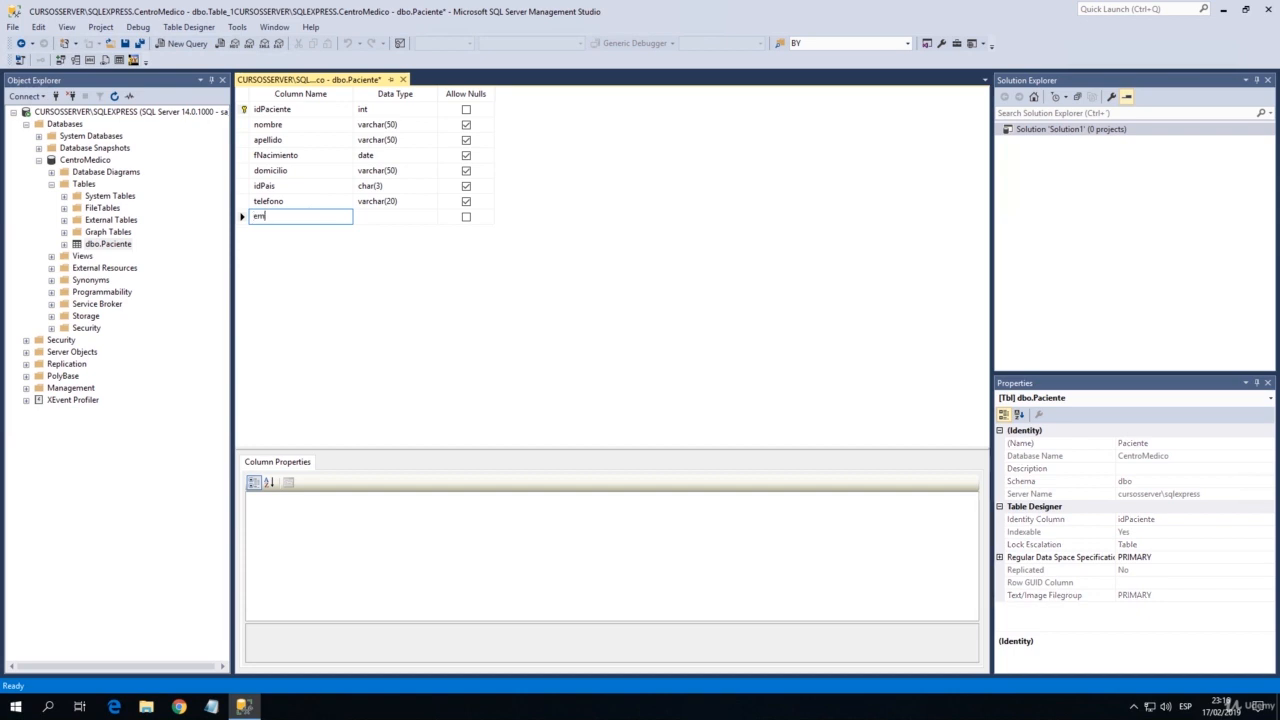
{"action": "type", "text": "ail"}
{"action": "key", "text": "Tab"}
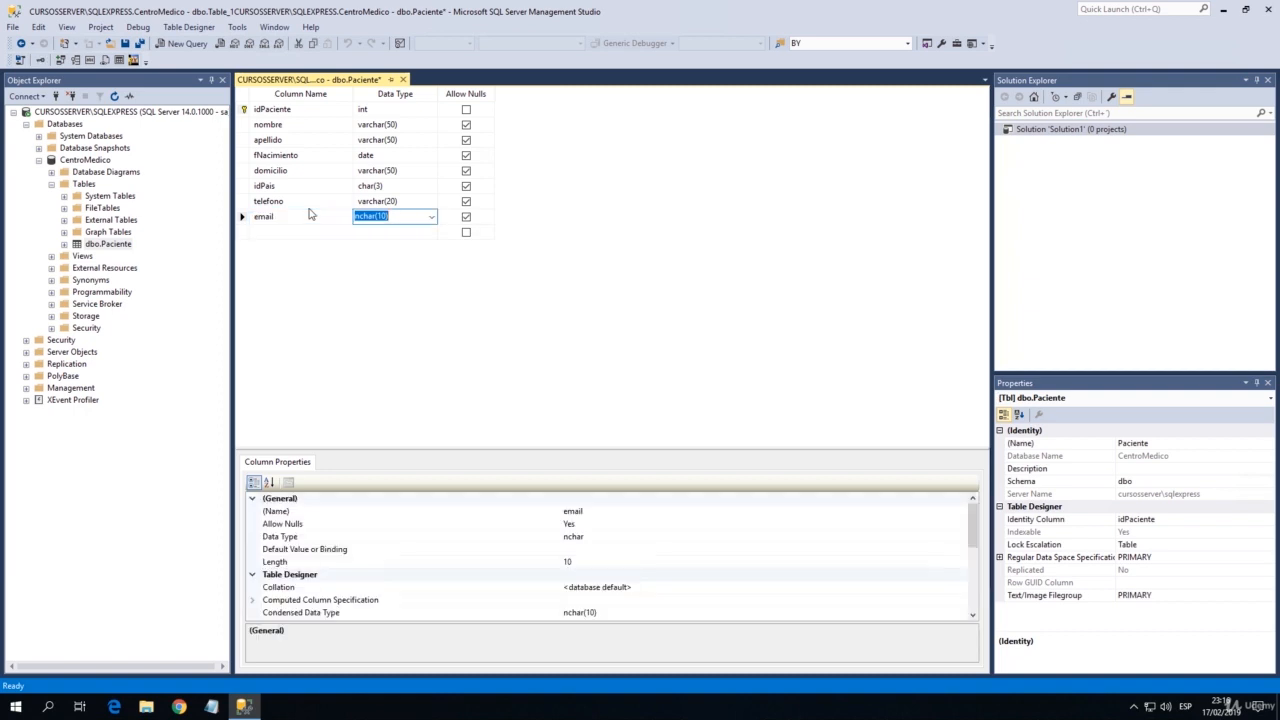
{"action": "type", "text": "varchar("}
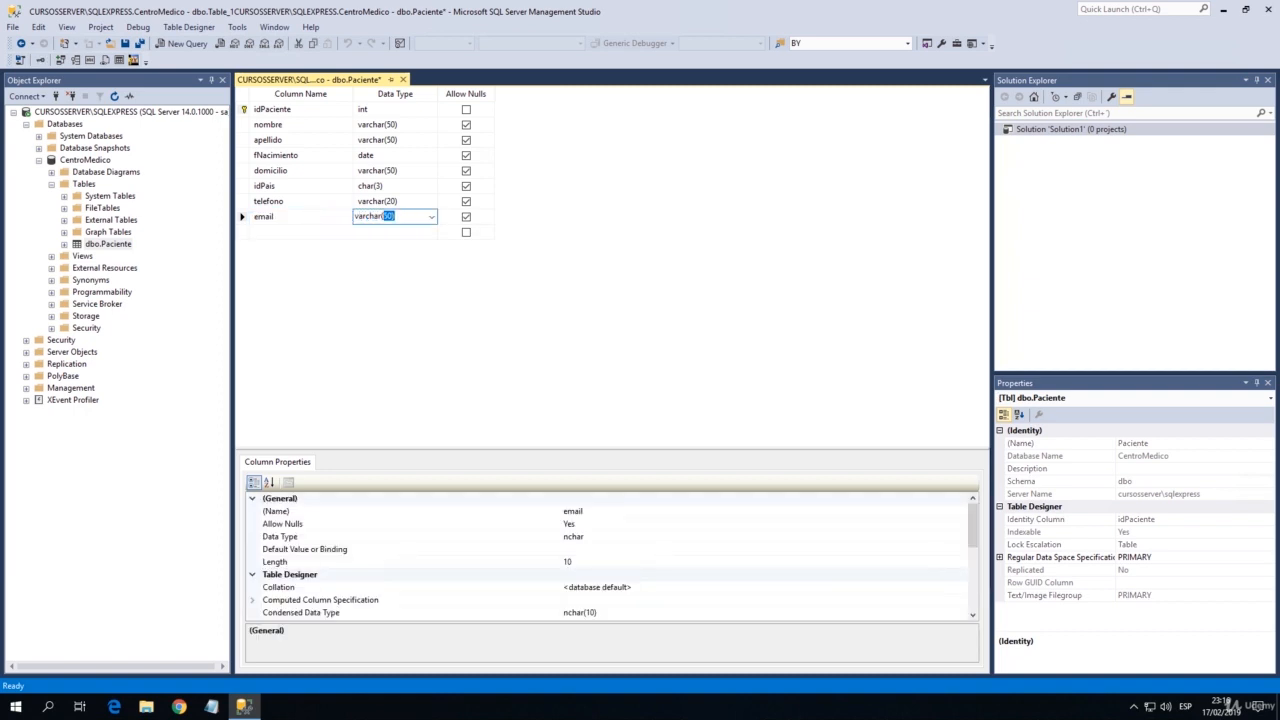
{"action": "type", "text": "30"}
{"action": "key", "text": "Tab"}
{"action": "key", "text": "Tab"}
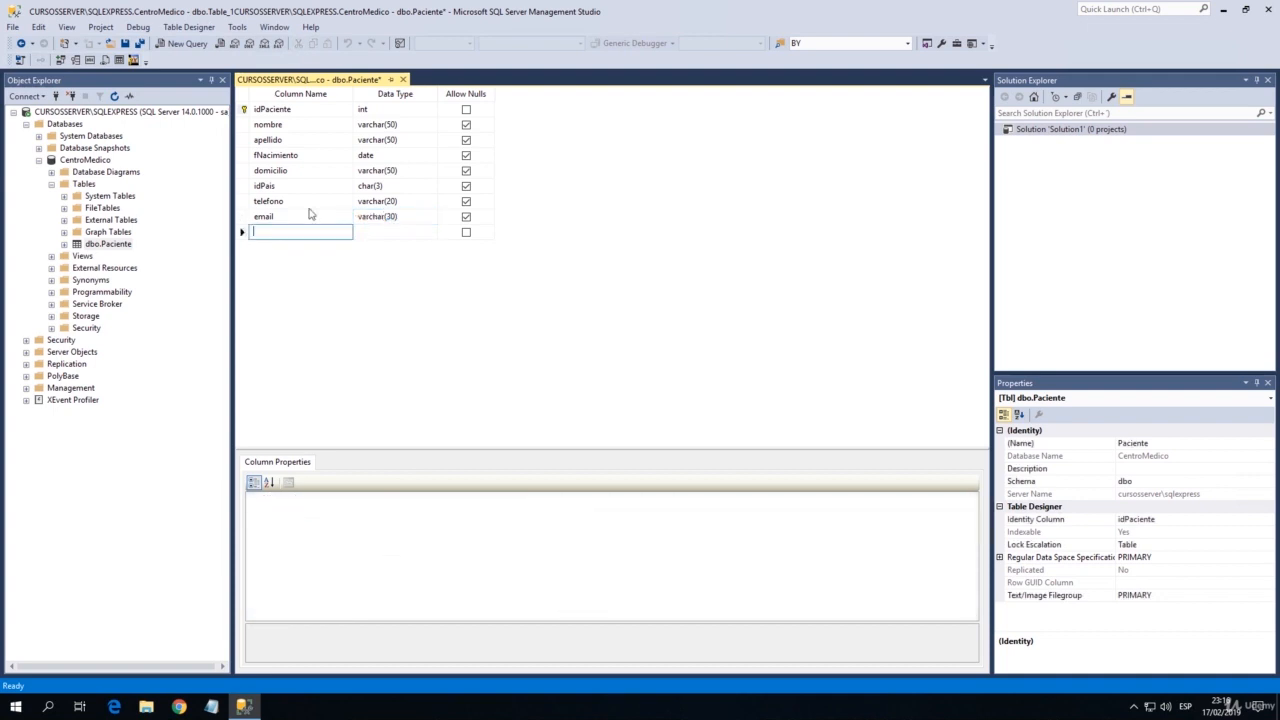
Add an observacion column of type varchar(1000) below email and save the Paciente table design.
{"action": "type", "text": "observaci"}
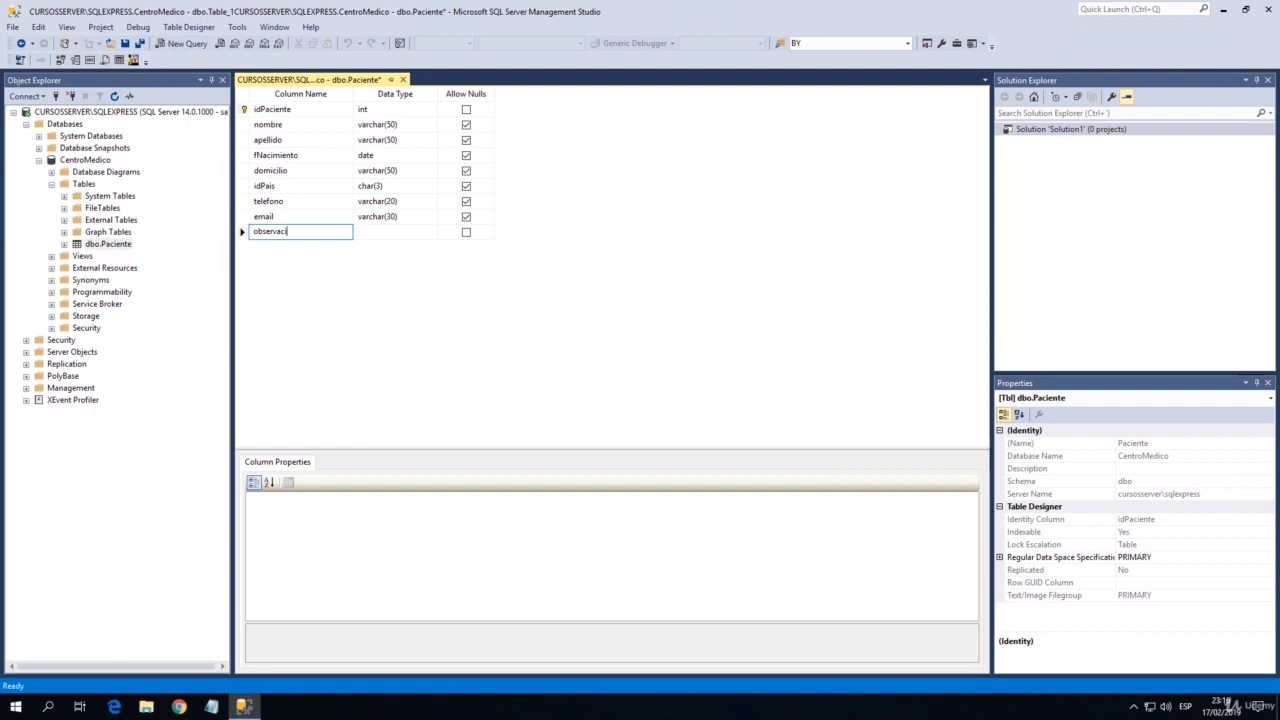
{"action": "type", "text": "on"}
{"action": "key", "text": "Tab"}
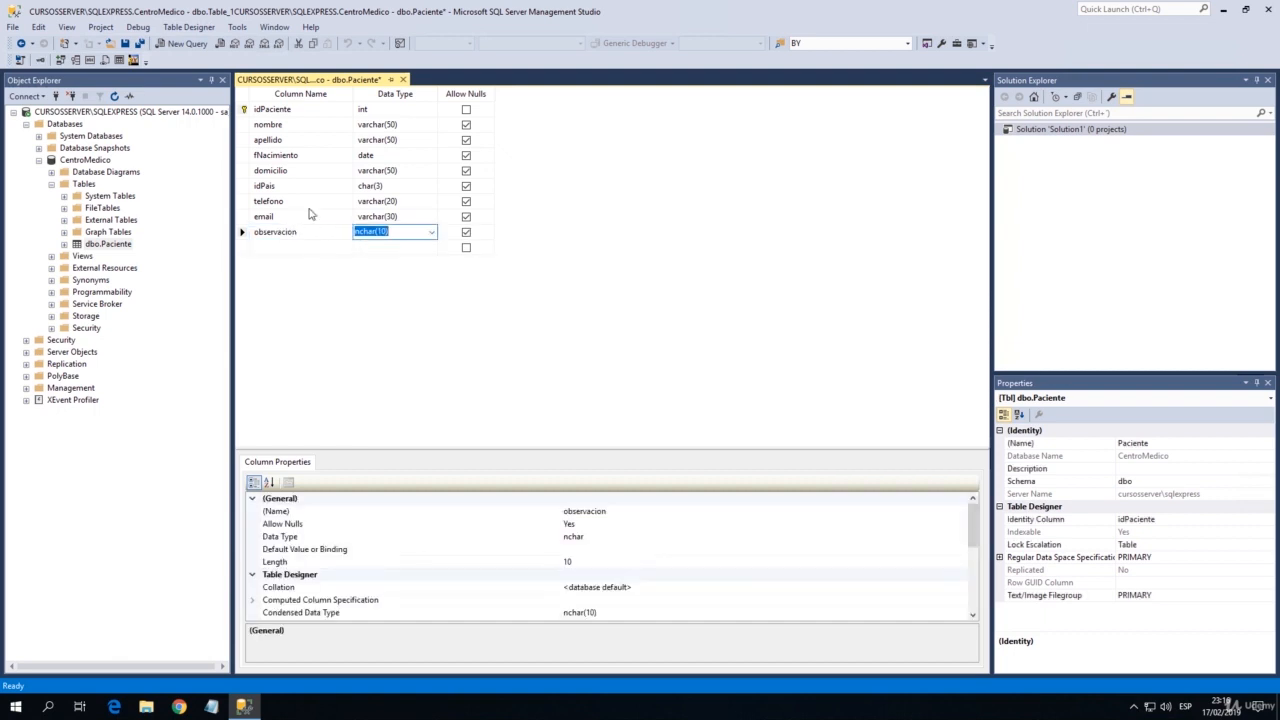
{"action": "type", "text": "varch"}
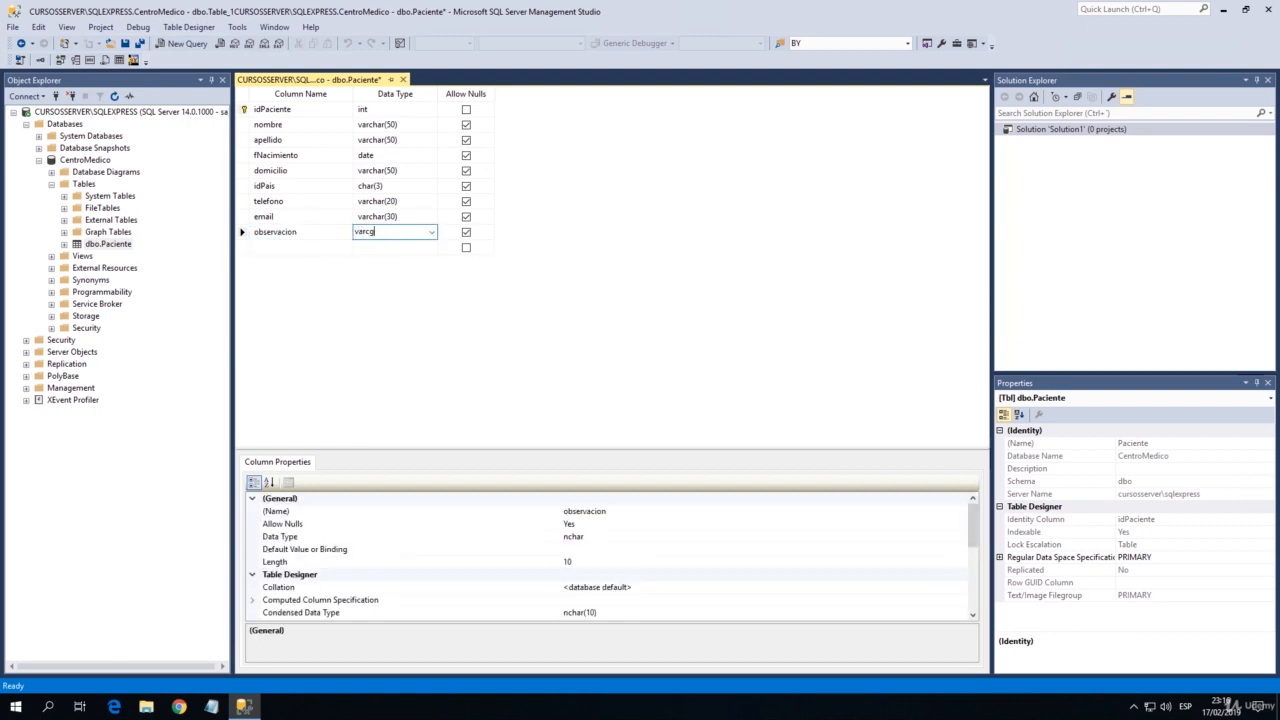
{"action": "key", "text": "BackSpace"}
{"action": "key", "text": "BackSpace"}
{"action": "type", "text": "char(1000)"}
{"action": "key", "text": "Down"}
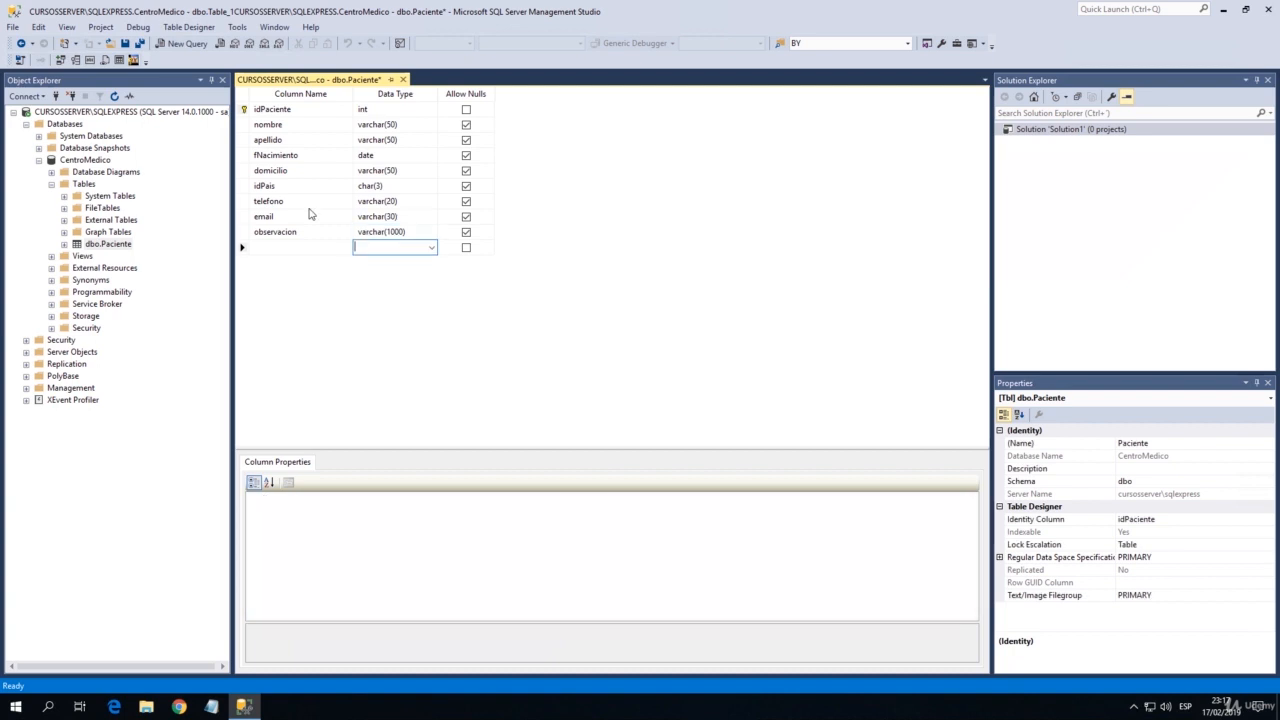
{"action": "key", "text": "shift+Tab"}
{"action": "left_click", "coordinate": [126, 44]}
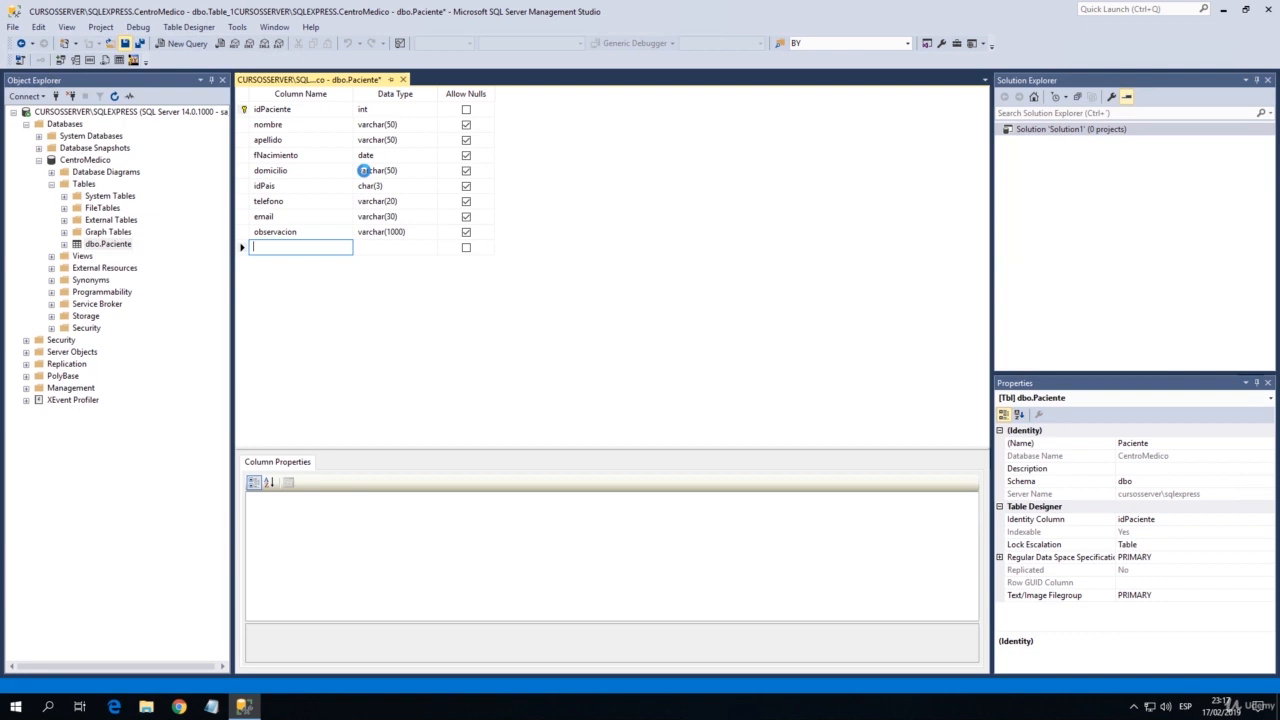
Review the saved Paciente columns from email up through apellido and back down to observacion and email.
{"action": "left_click", "coordinate": [323, 215]}
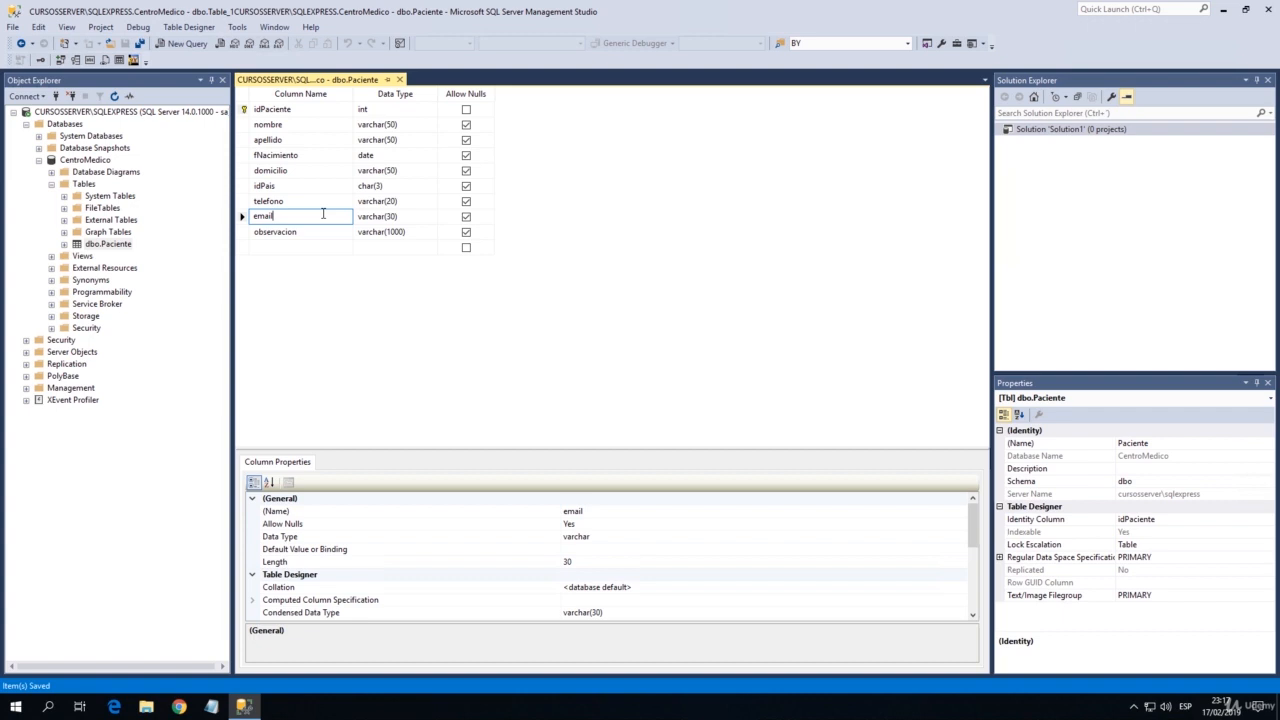
{"action": "key", "text": "Up"}
{"action": "key", "text": "Up"}
{"action": "key", "text": "Up"}
{"action": "key", "text": "Up"}
{"action": "key", "text": "Up"}
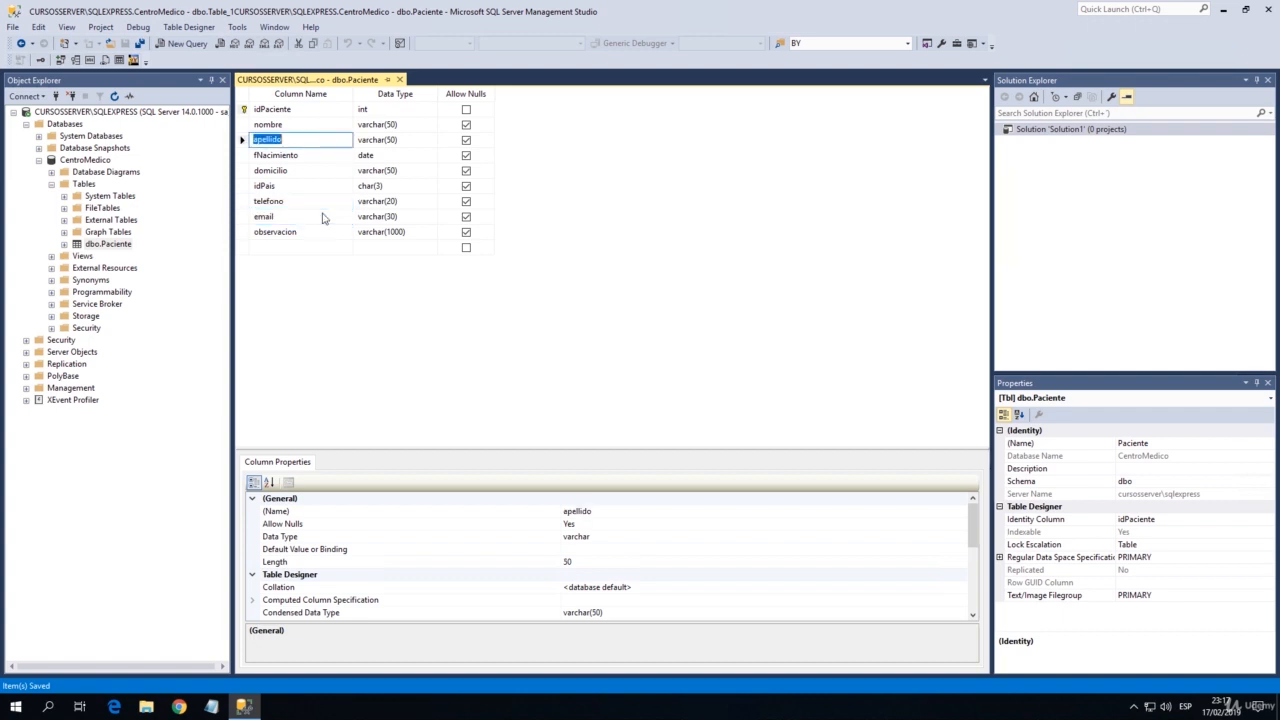
{"action": "key", "text": "Up"}
{"action": "key", "text": "Up"}
{"action": "key", "text": "Down"}
{"action": "key", "text": "Down"}
{"action": "key", "text": "Down"}
{"action": "key", "text": "Down"}
{"action": "key", "text": "Down"}
{"action": "key", "text": "Down"}
{"action": "key", "text": "Down"}
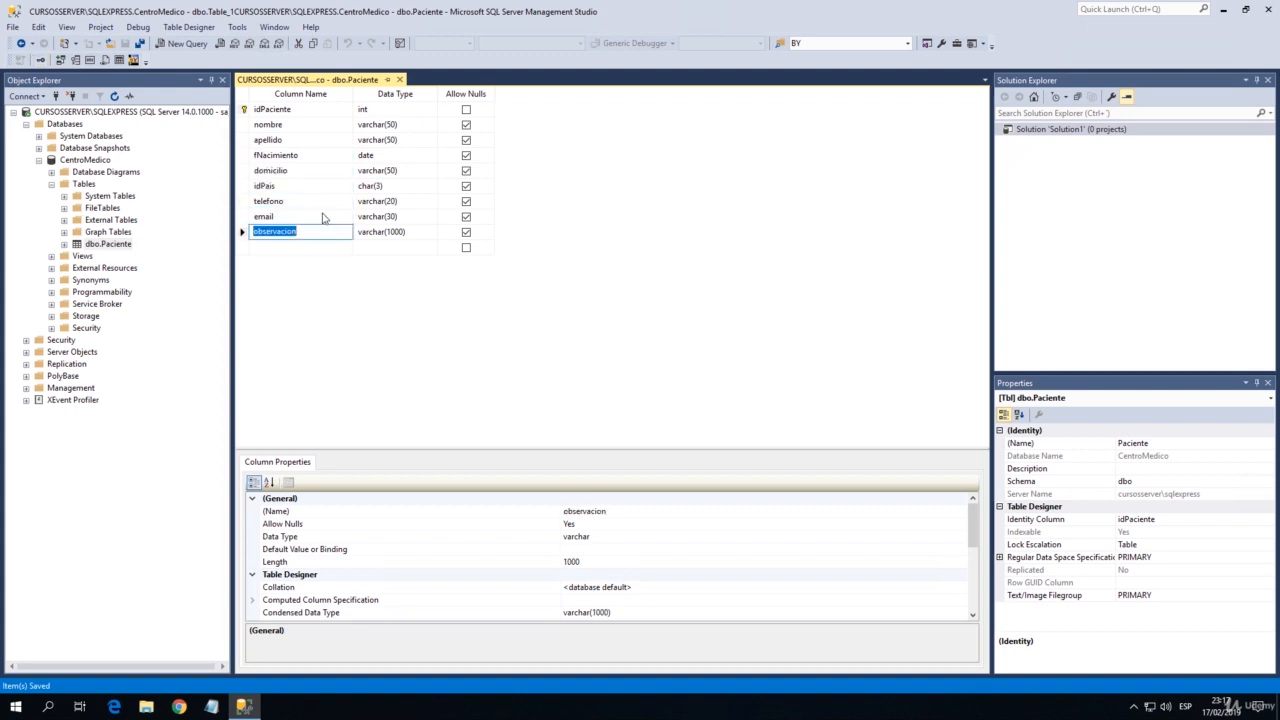
{"action": "left_click", "coordinate": [280, 231]}
{"action": "left_click", "coordinate": [298, 218]}
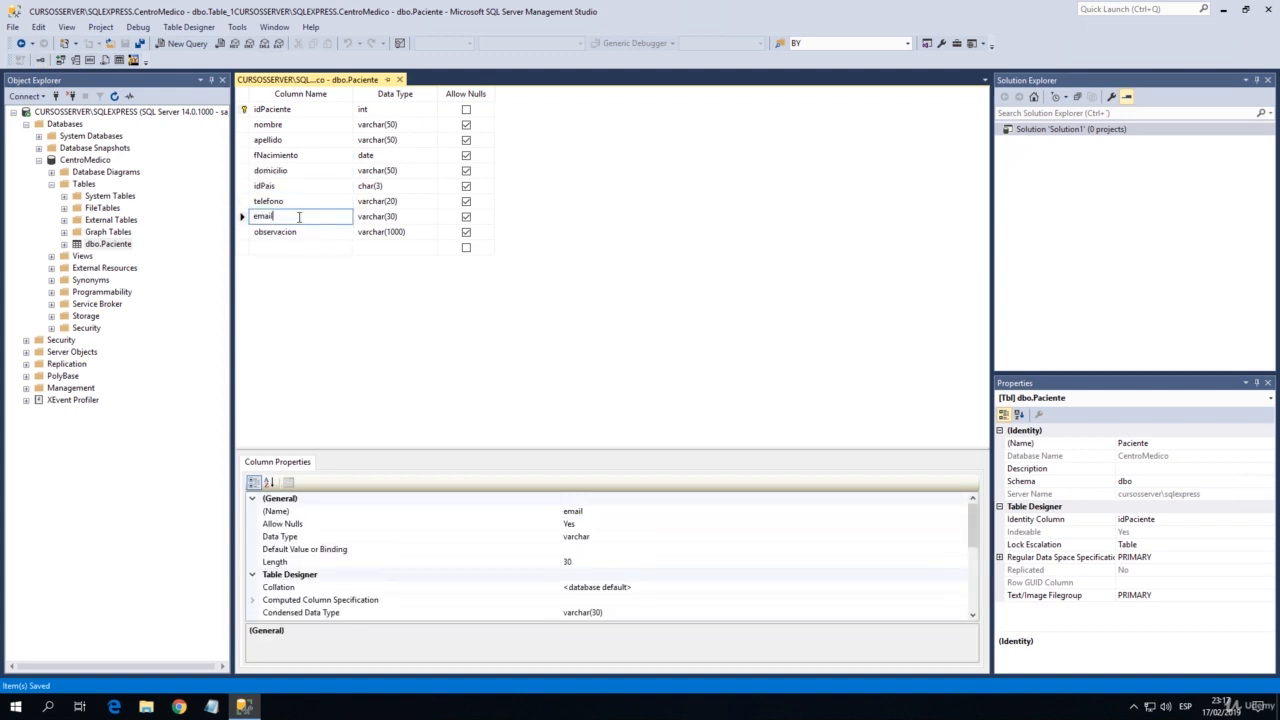